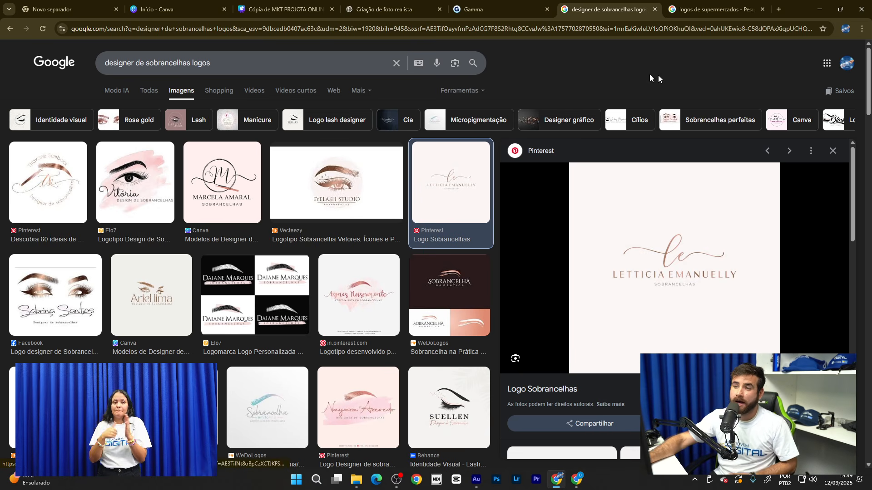
- Switch to the Canva presentation, browse slides 44 to 46, and view slide 46 on logo individuality in full screen before exiting
left_click(295, 4)
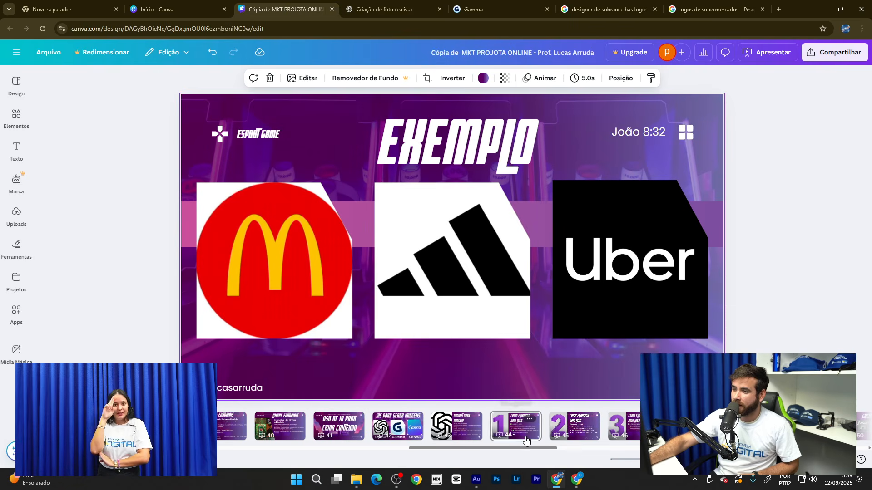
left_click(516, 427)
left_click(574, 429)
left_click(623, 429)
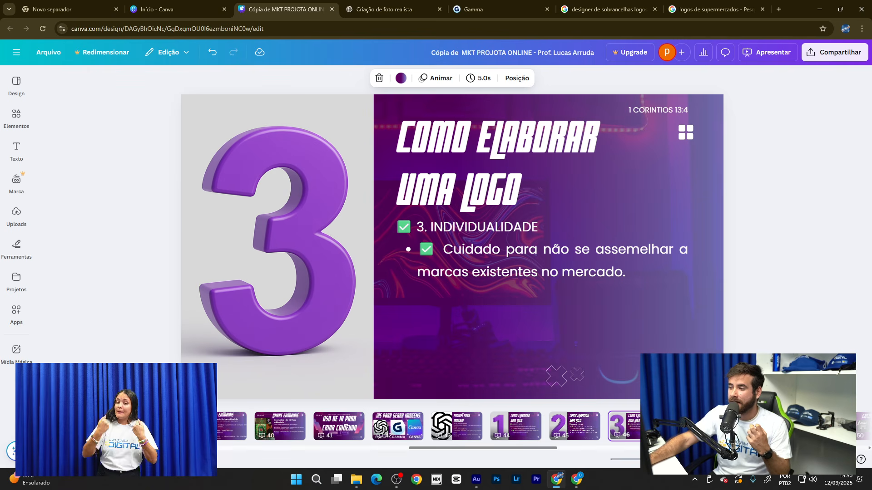
left_click(843, 459)
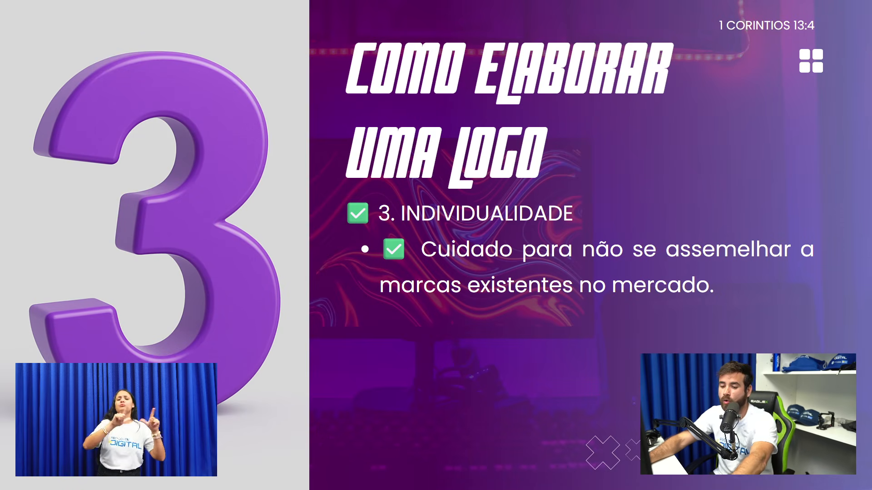
key("Escape")
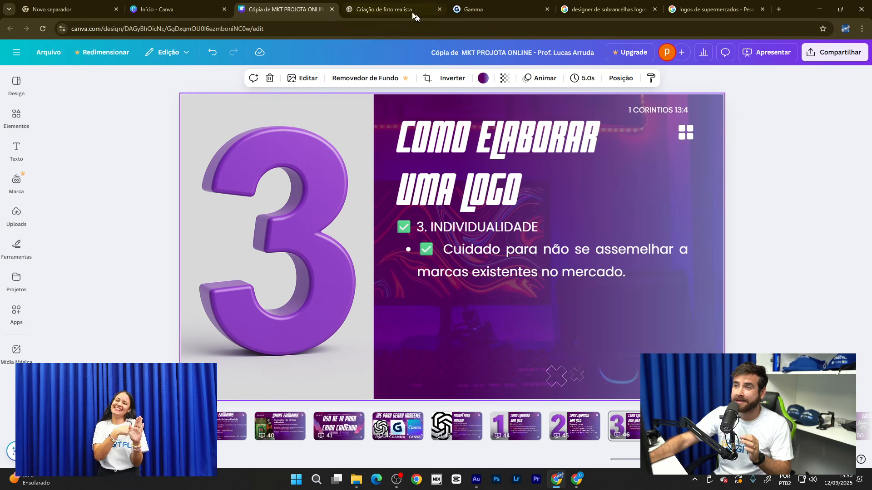
- Switch to ChatGPT and, in a new chat, write "gere um prompt para criar a logomarca de uma agencia de marketing"
left_click(394, 7)
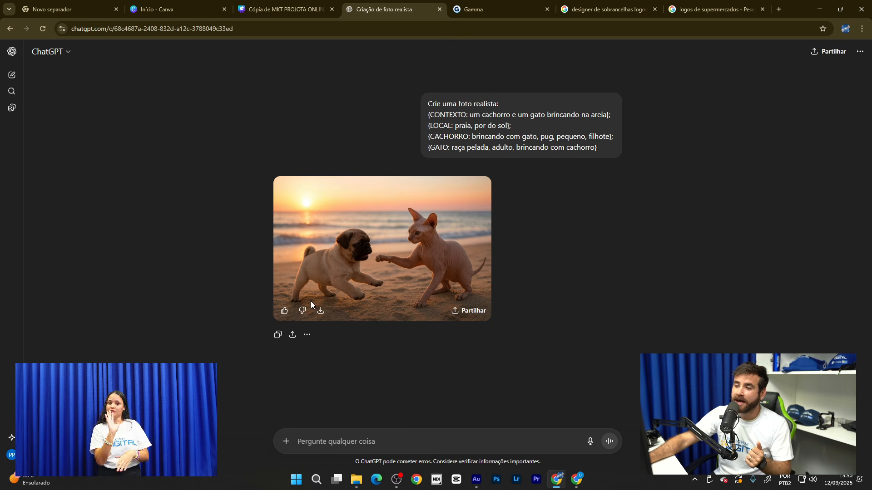
left_click(13, 76)
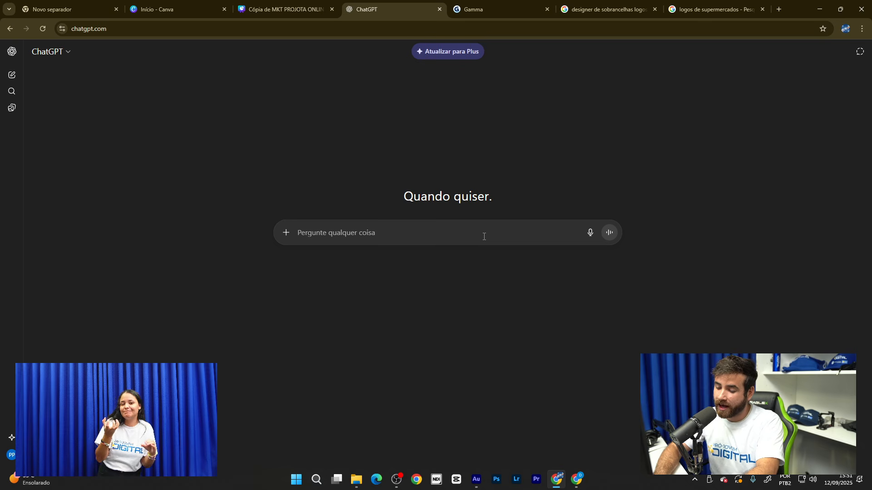
type("gere")
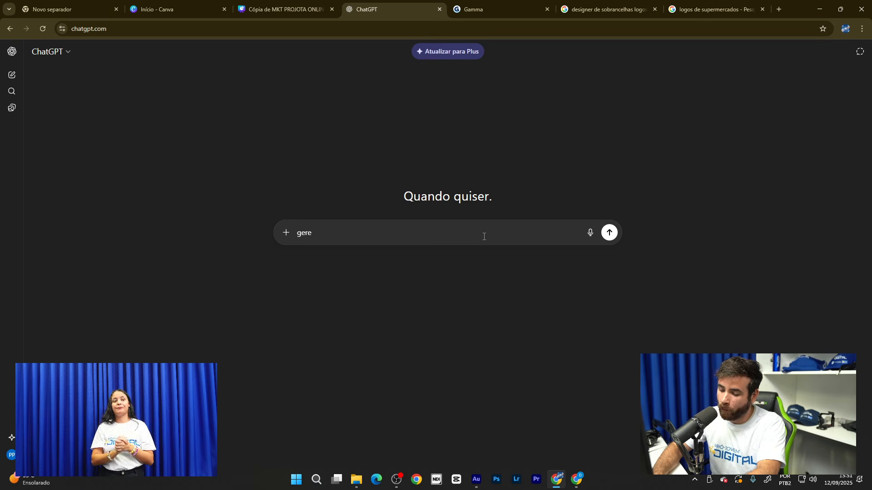
type(" um pr")
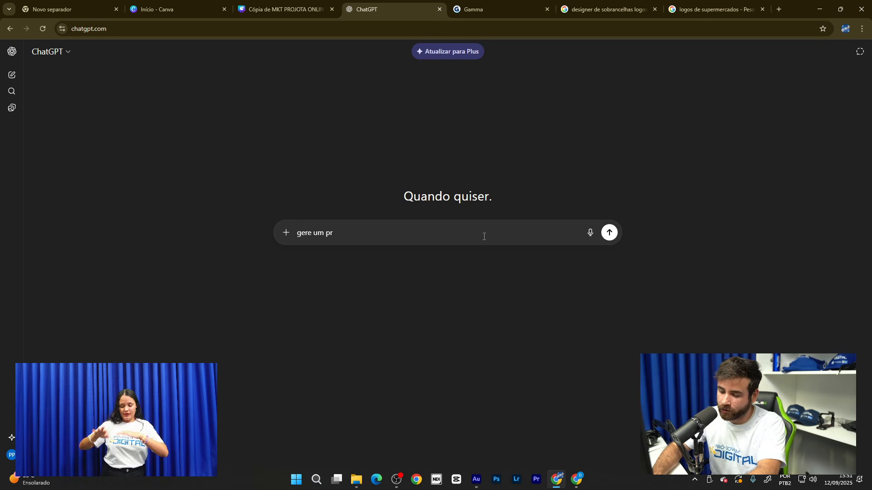
type("ompt ")
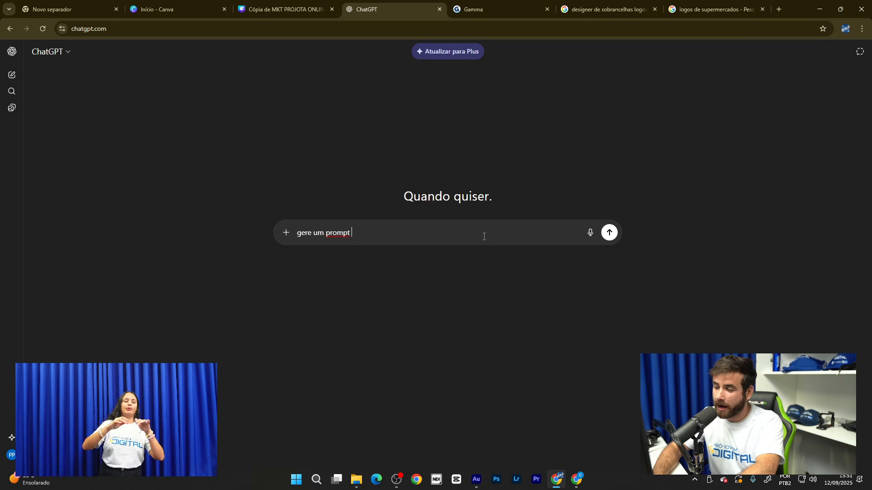
type("para c")
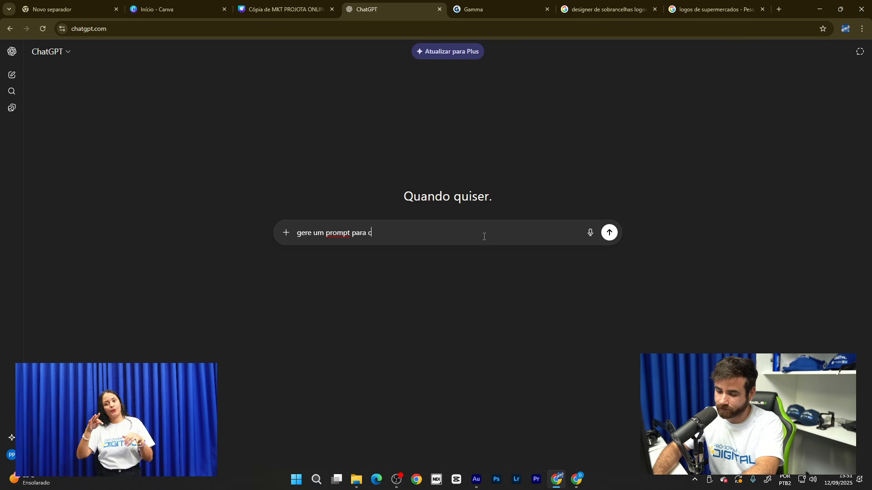
type("riar al")
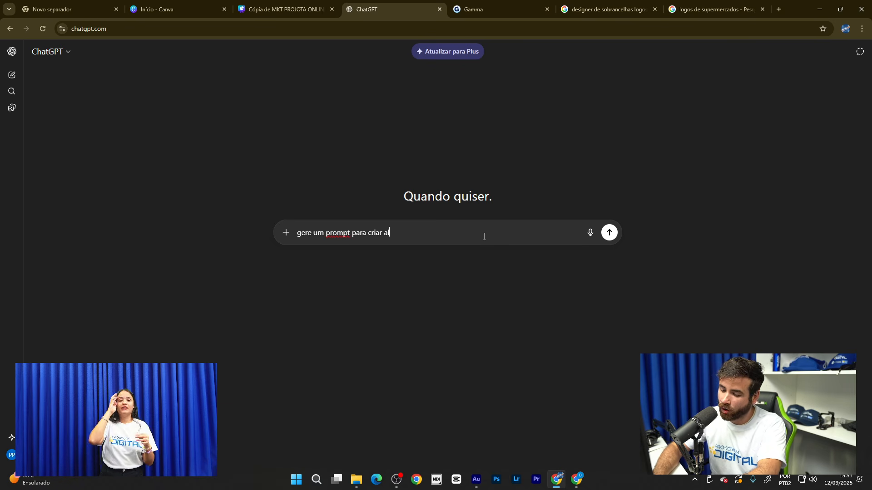
type("ogo")
key("BackSpace")
key("BackSpace")
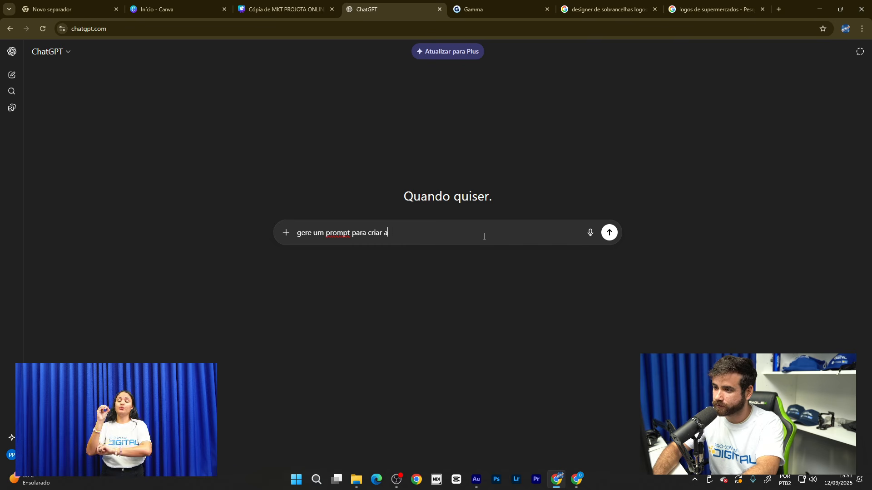
type("logoma")
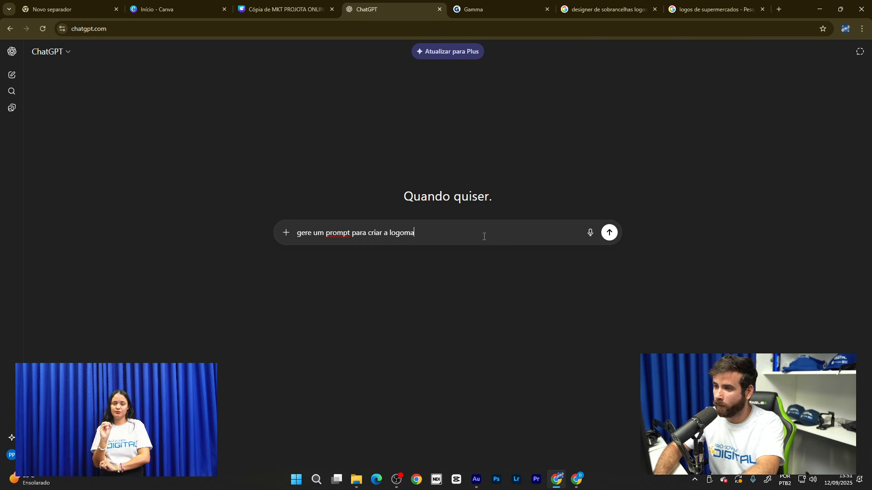
type("rca de")
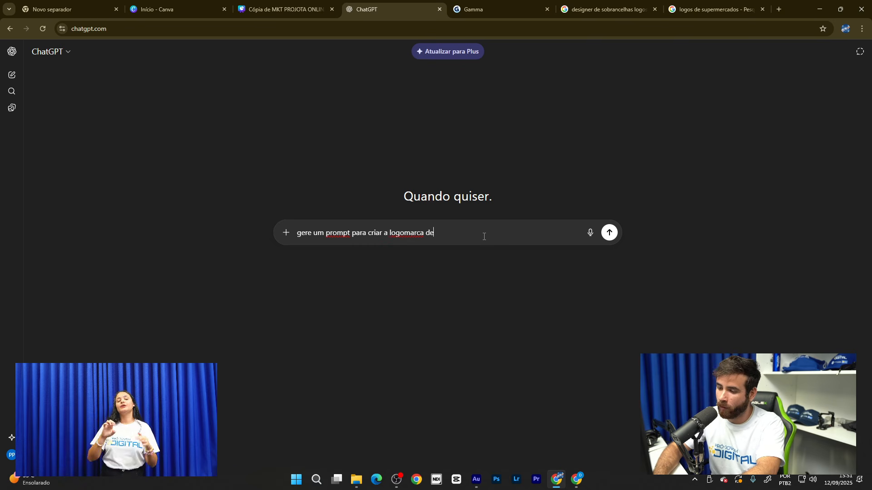
type(" uma agencia")
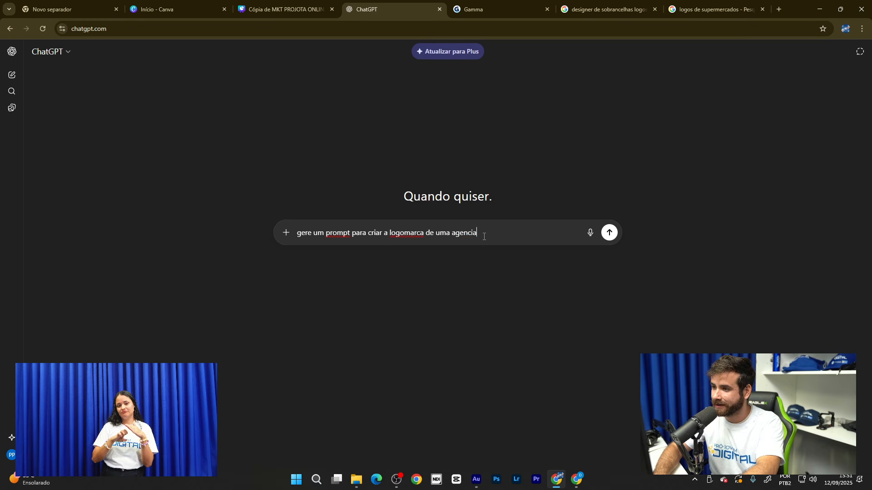
type(" de marketing")
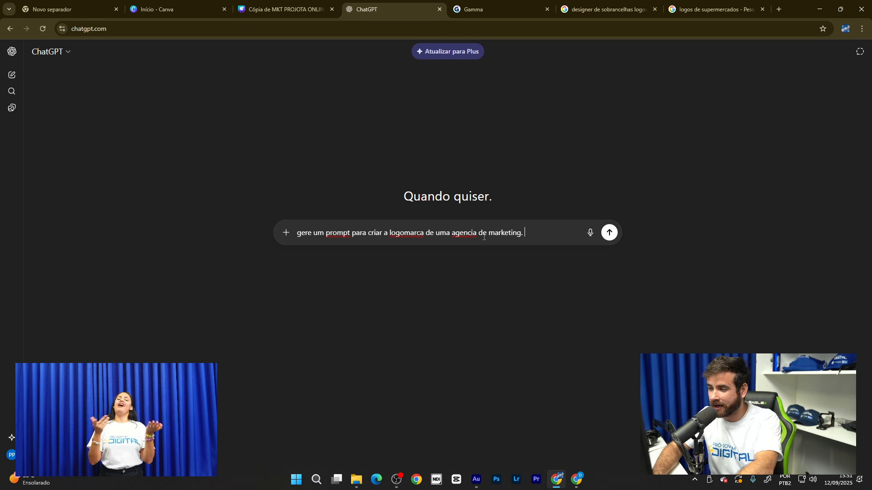
- Complete the request with ". O nome dessa agência de marketing é Lumus Criatividade." and send it
type(". O")
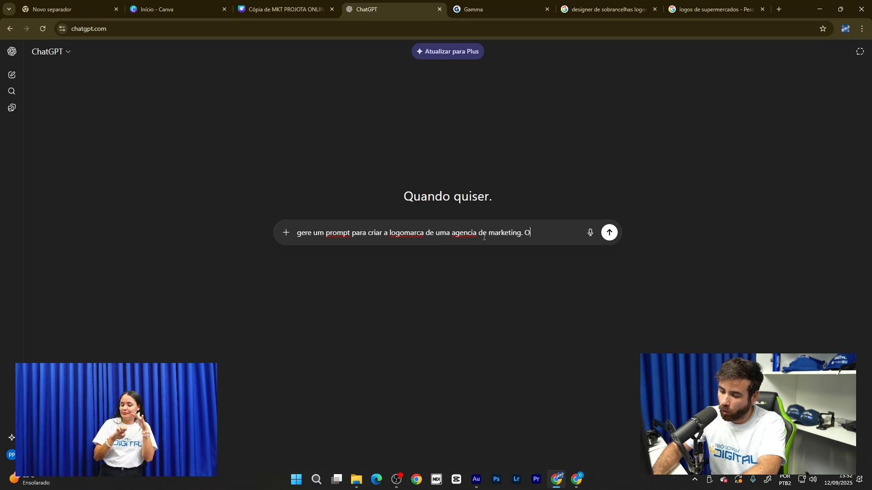
type(" nome desssa")
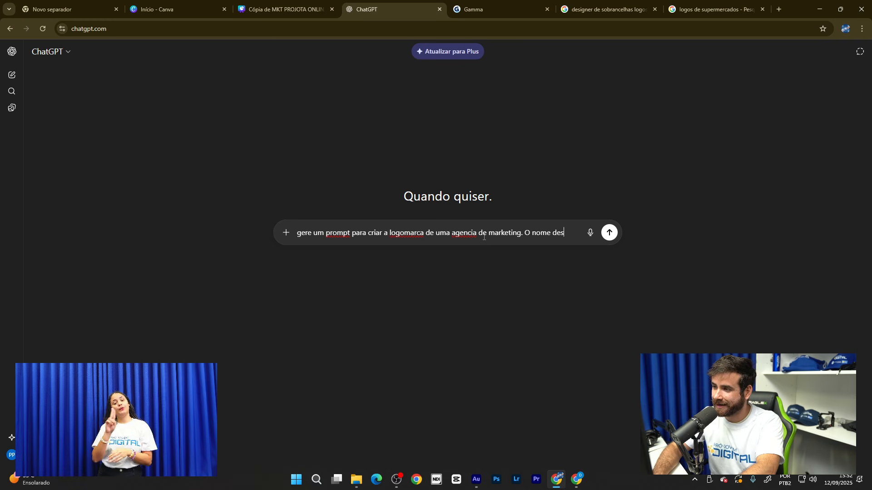
key("BackSpace")
type("a ")
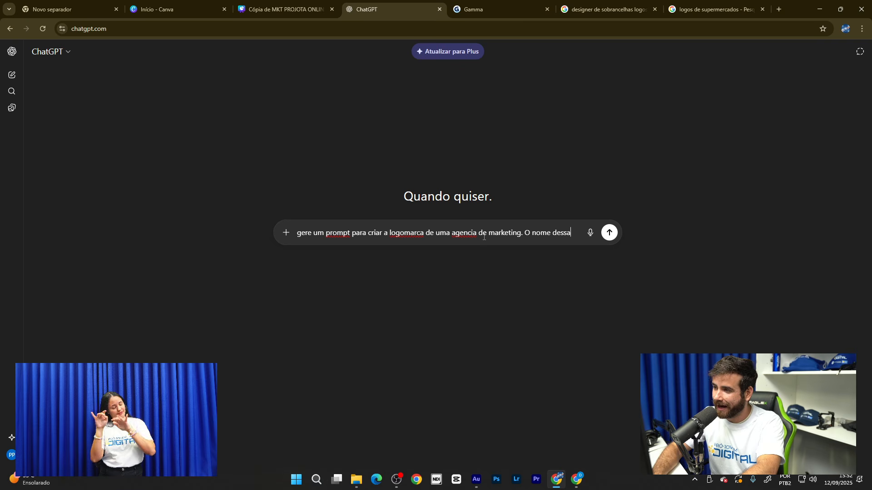
type("agê")
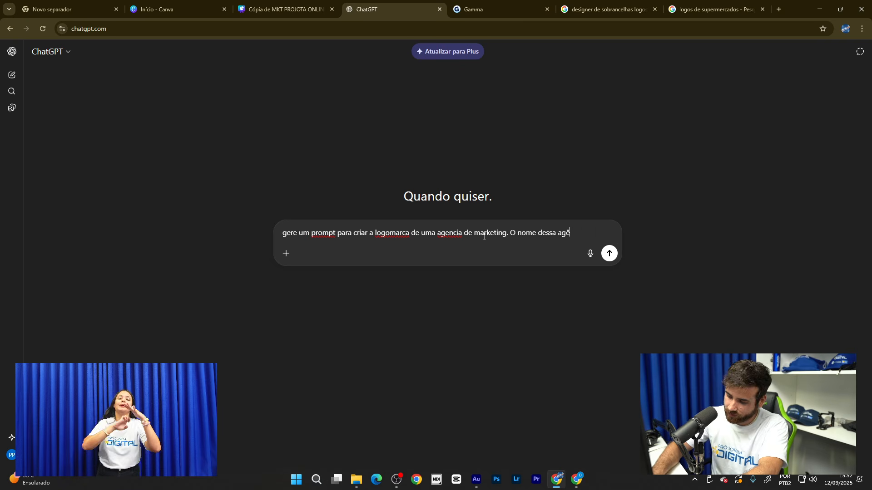
type("ncia de marke")
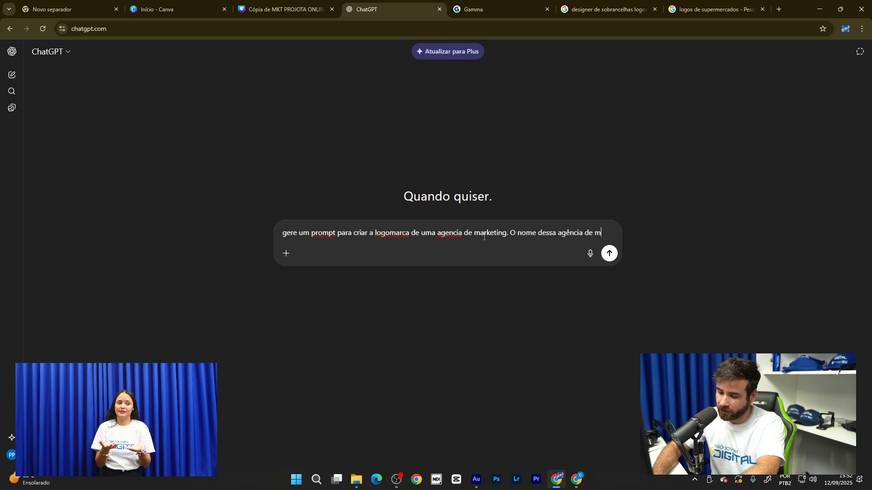
type("ting")
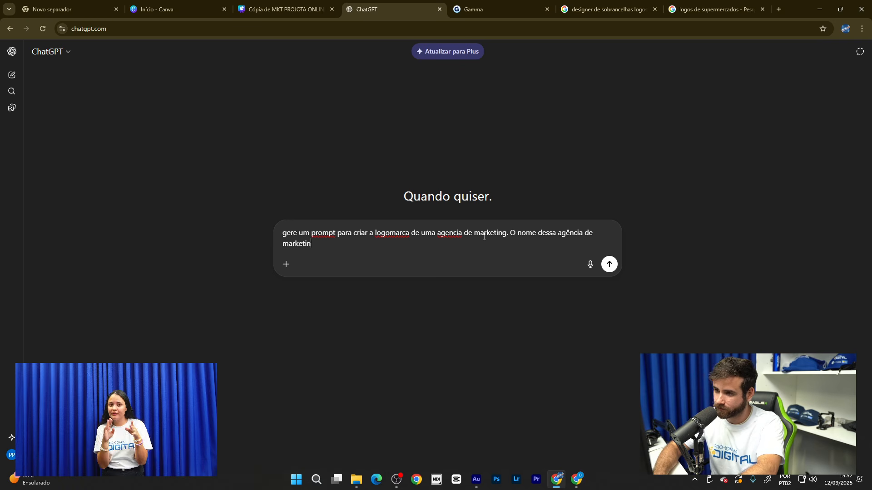
type("é")
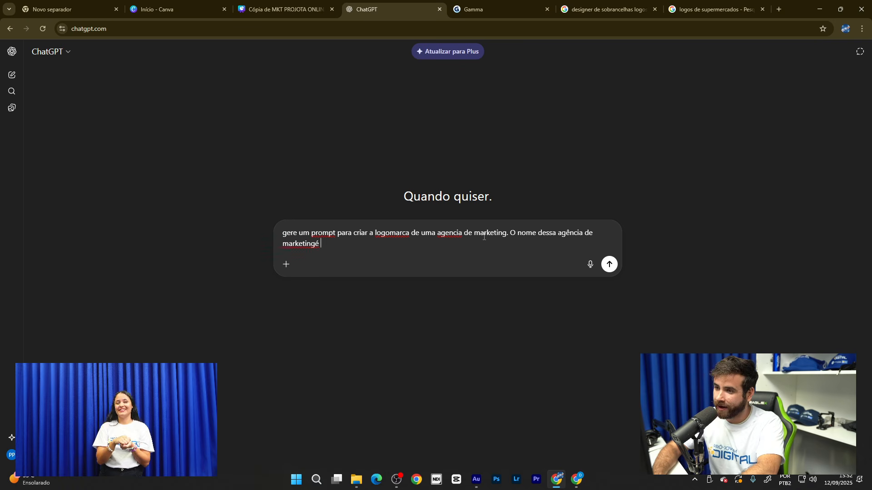
key("BackSpace")
type("é")
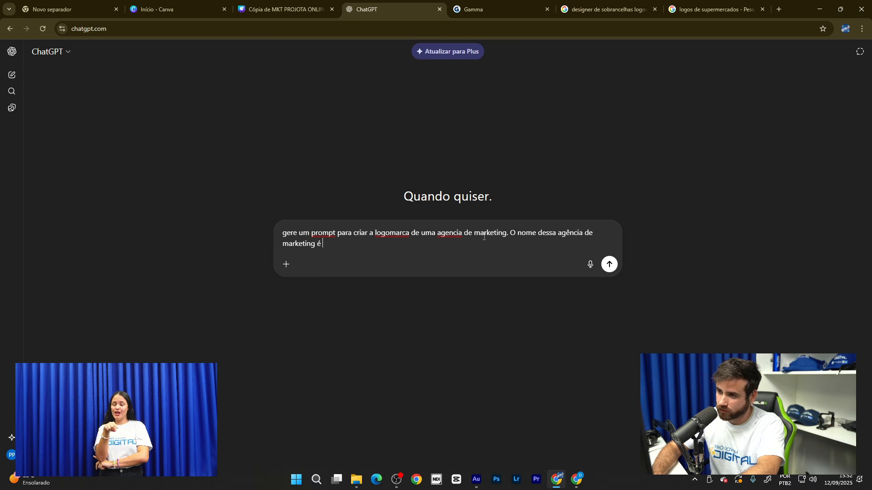
type(" Lum")
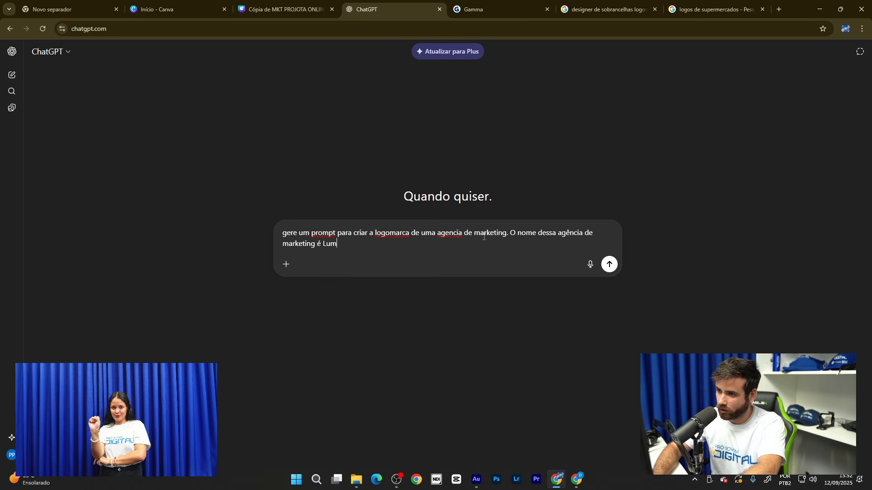
type("u")
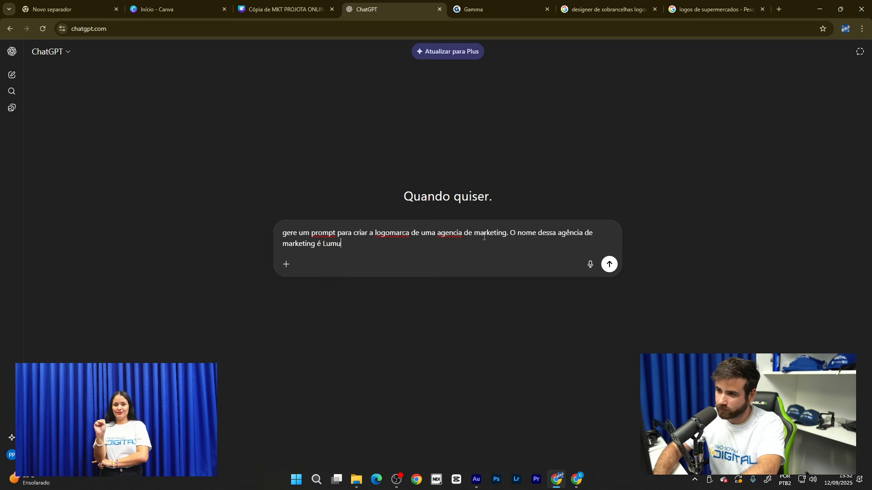
type("s Cr")
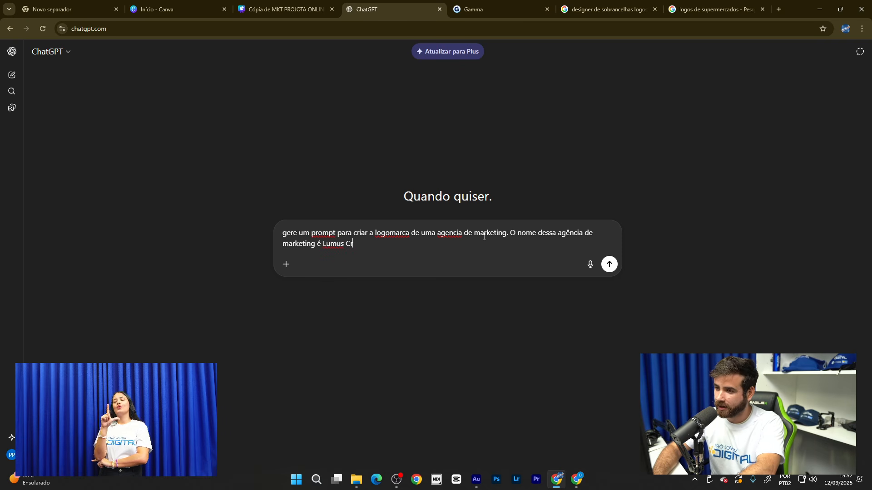
type("i")
type("at")
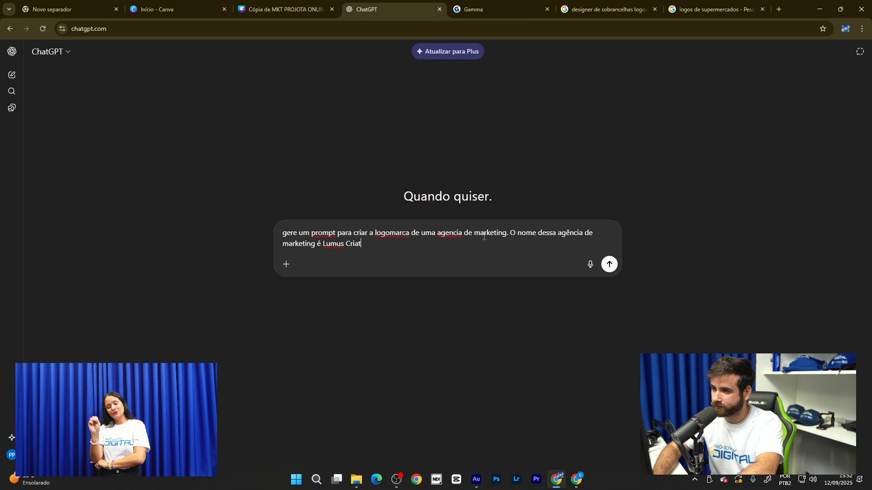
type("ividade")
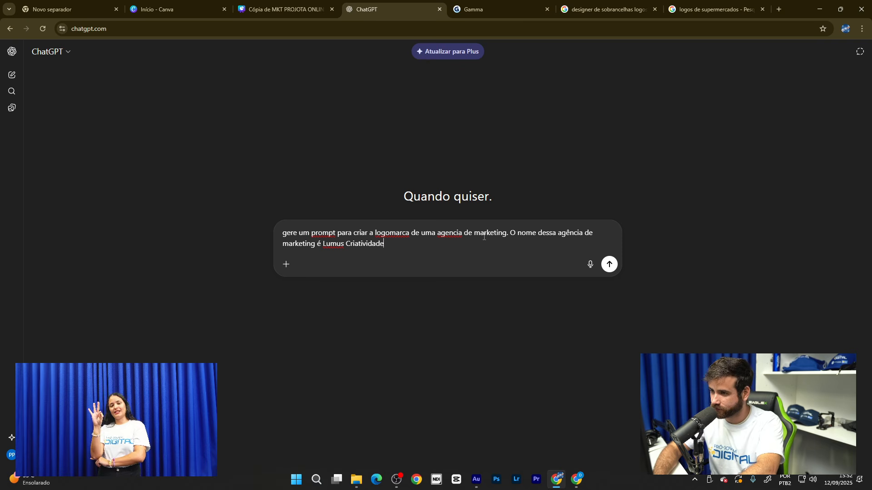
type(".")
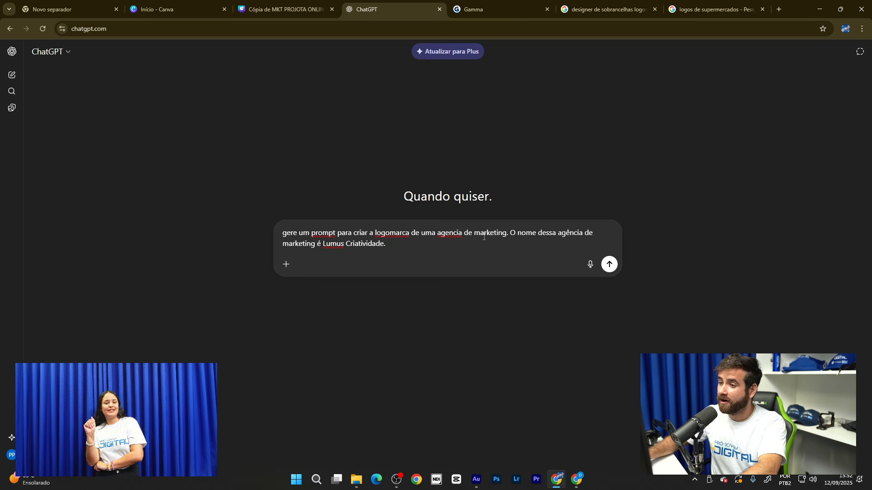
left_click(609, 264)
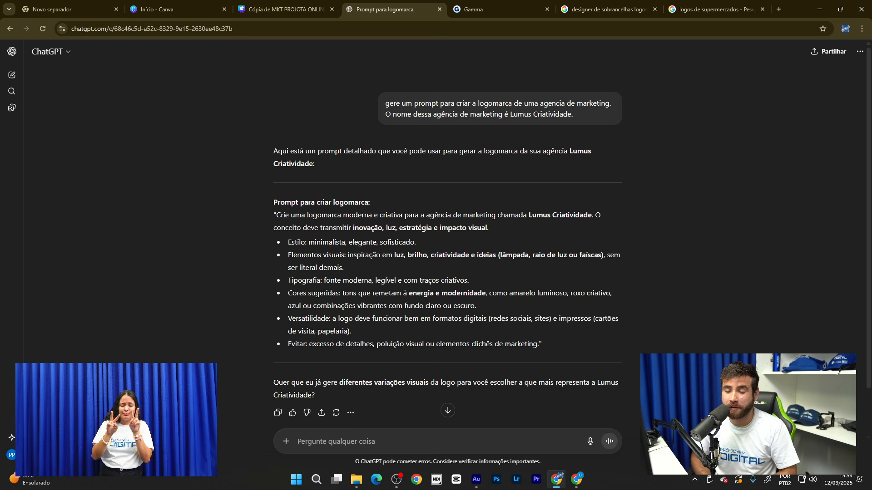
- Copy the generated Lumus Criatividade logo prompt, from "Crie uma logomarca" to "clichês de marketing", and send it as a new message in this chat
scroll(447, 227, "down", 1)
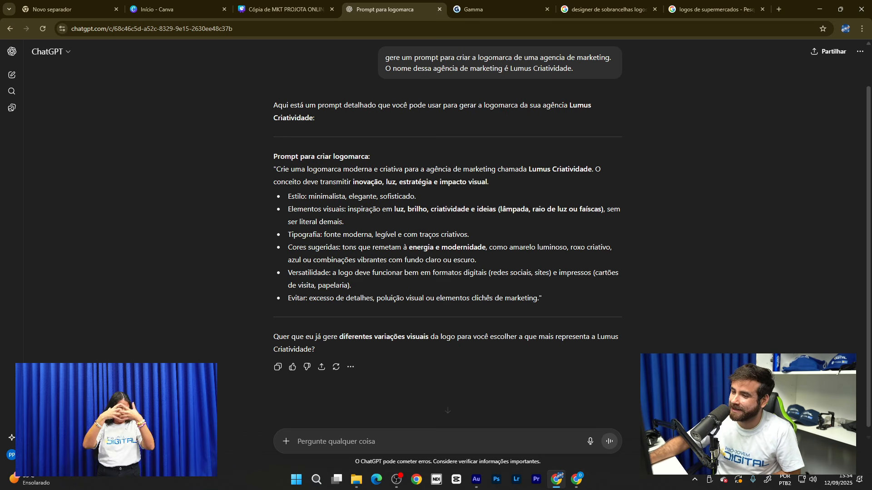
scroll(299, 259, "up", 1)
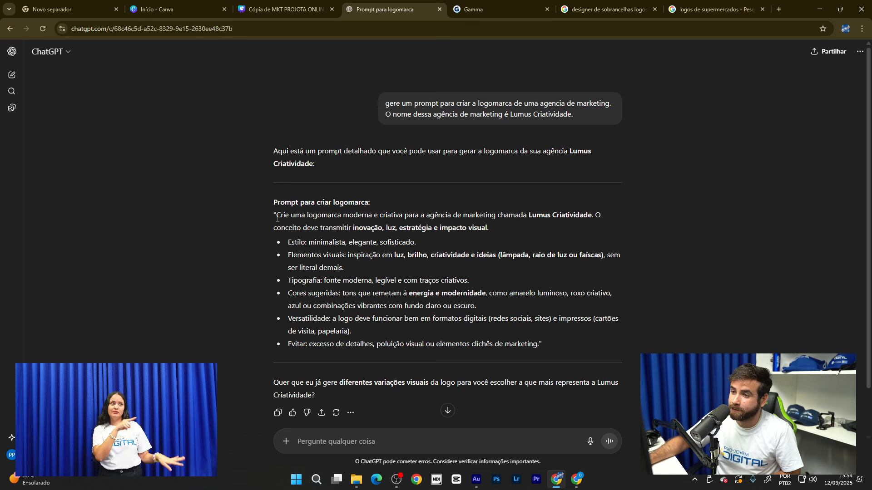
left_click_drag(278, 218, 538, 345)
right_click(428, 289)
left_click(451, 298)
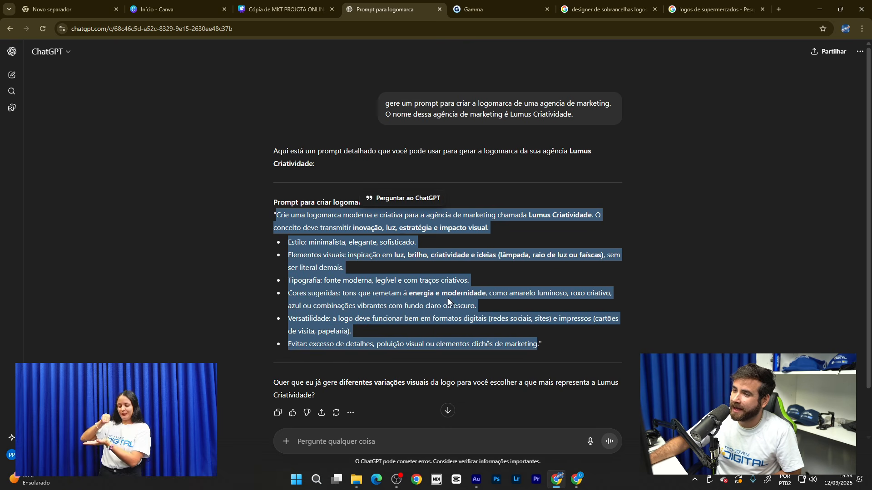
left_click(377, 441)
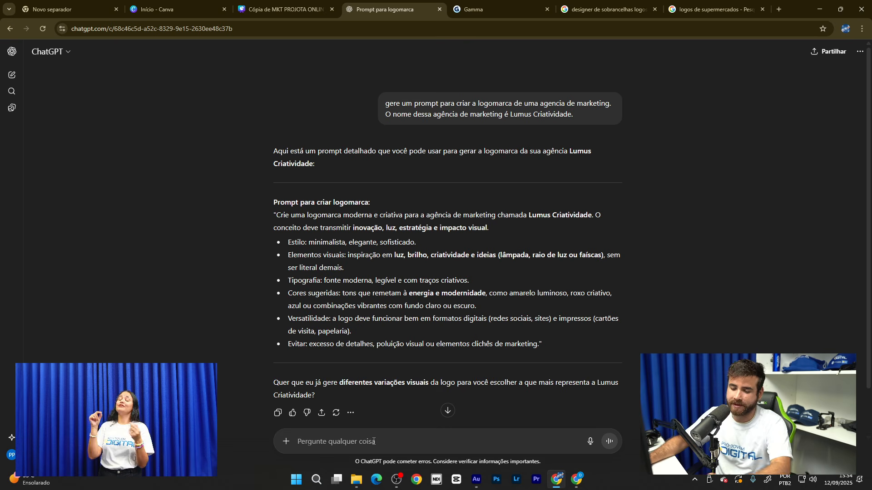
key("ctrl+v")
key("Return")
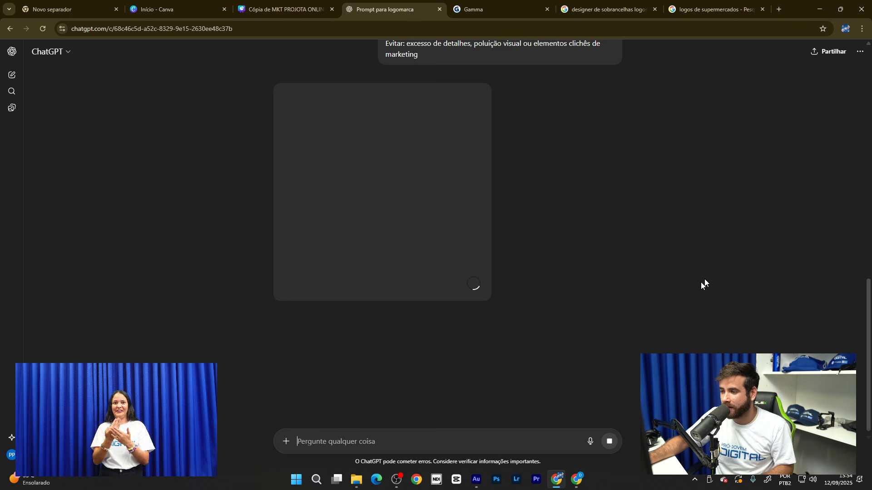
scroll(668, 284, "up", 6)
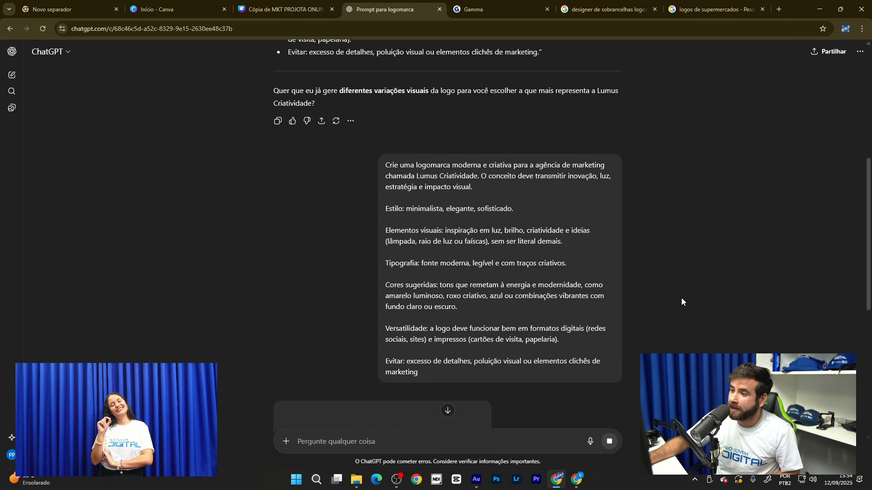
scroll(681, 298, "up", 5)
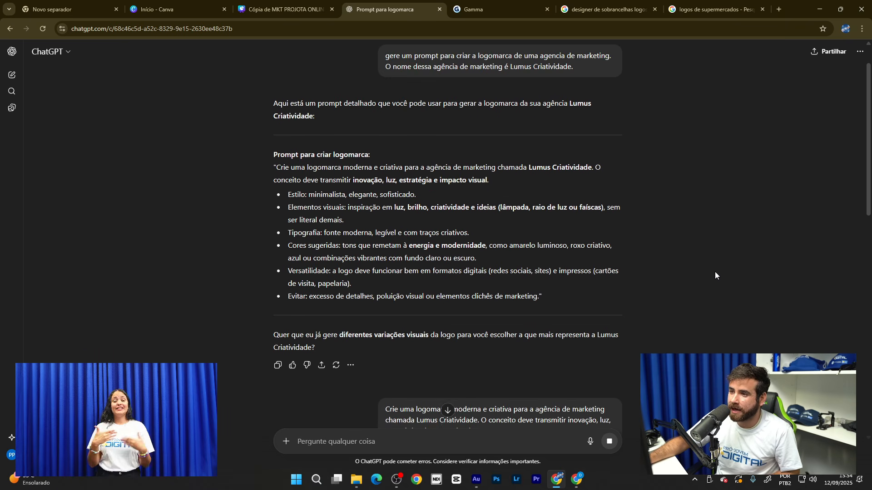
scroll(715, 271, "up", 1)
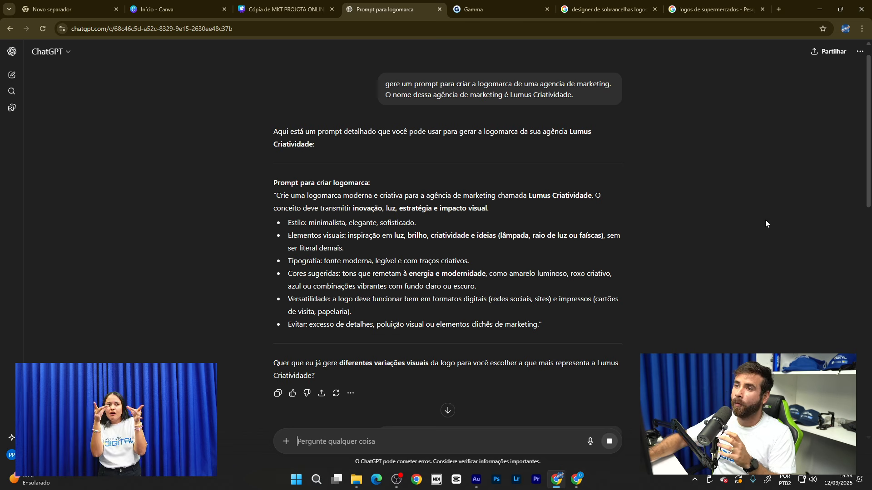
- Switch to Canva and present slide 47 with the logo examples in full screen, and enlarge the generated Lumus Criatividade logo in ChatGPT
left_click(299, 5)
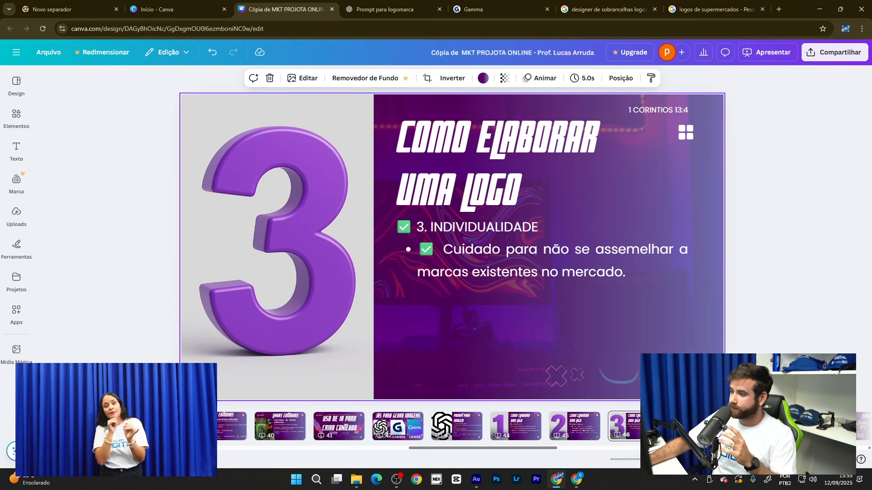
left_click(693, 426)
key("ctrl+alt+p")
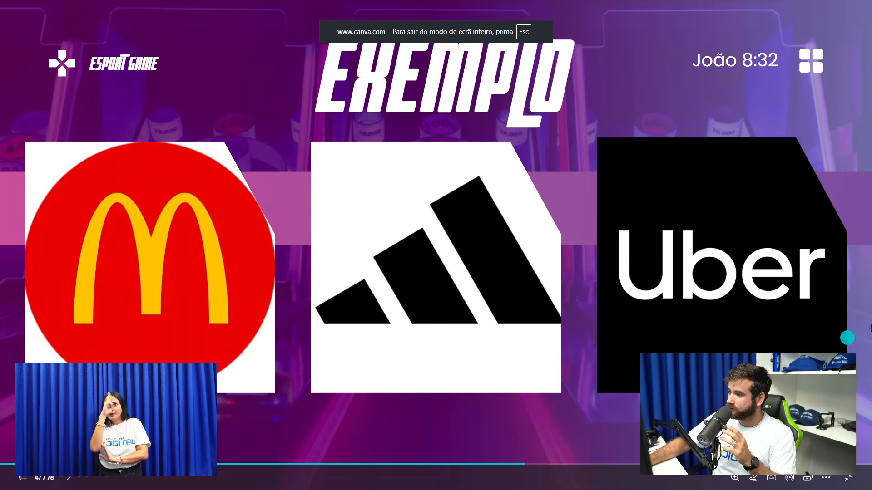
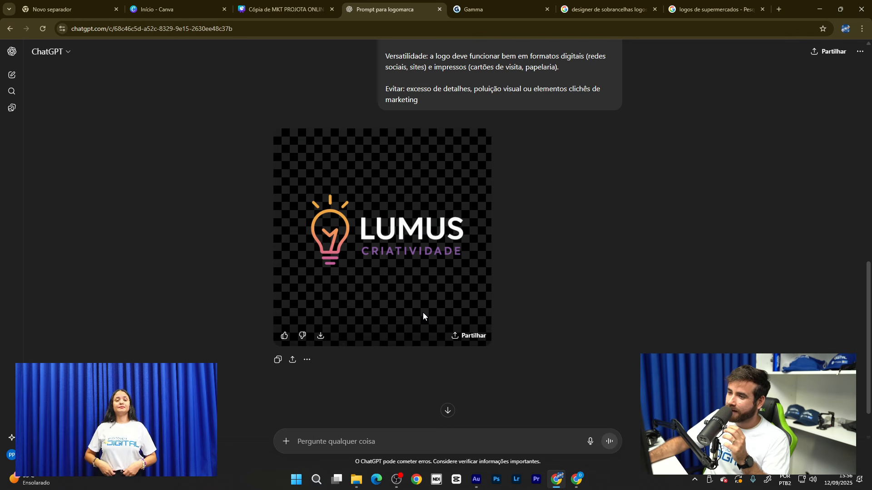
left_click(423, 312)
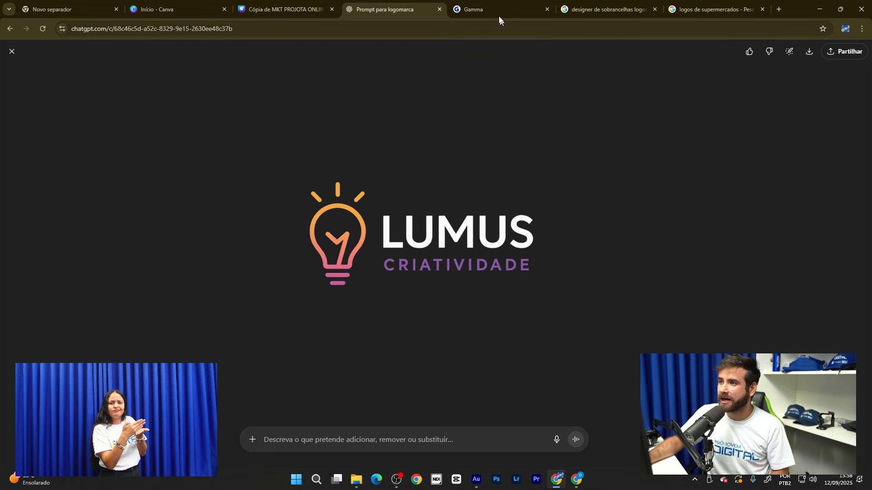
- Switch to the Canva presentation and view slide 48 with more logo examples and slide 49 on how to make a media kit
left_click(283, 9)
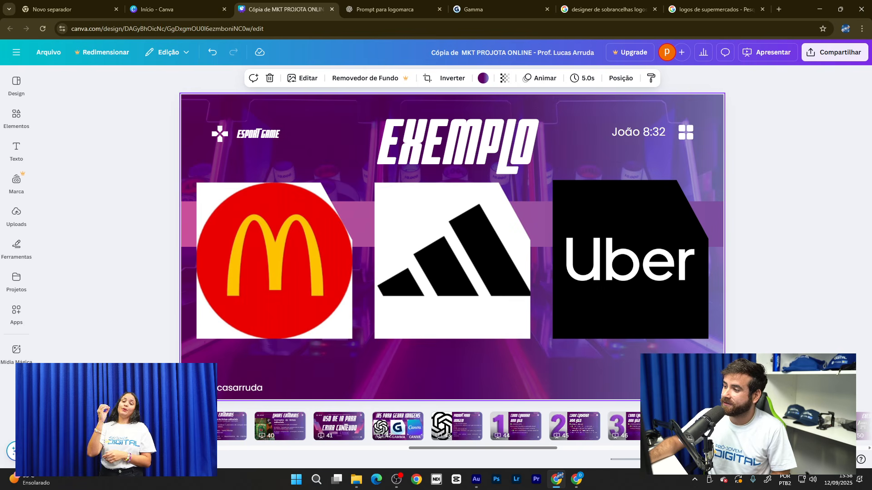
left_click(752, 426)
left_click(811, 427)
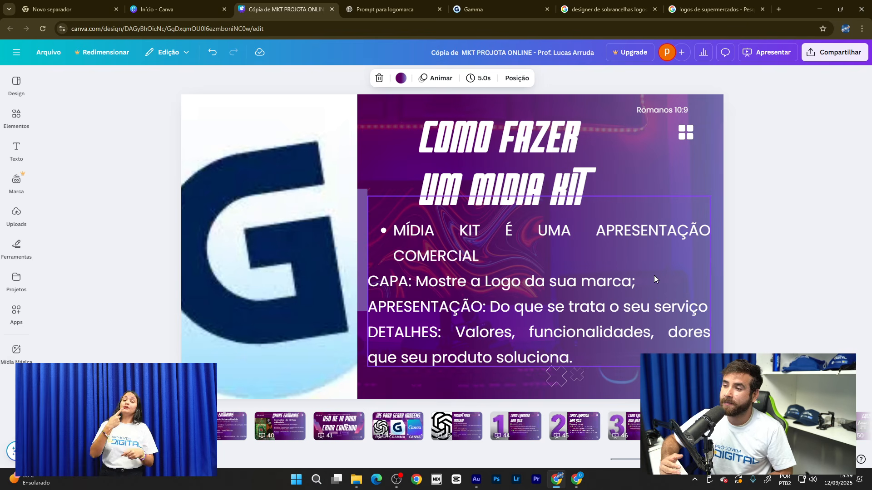
left_click(798, 175)
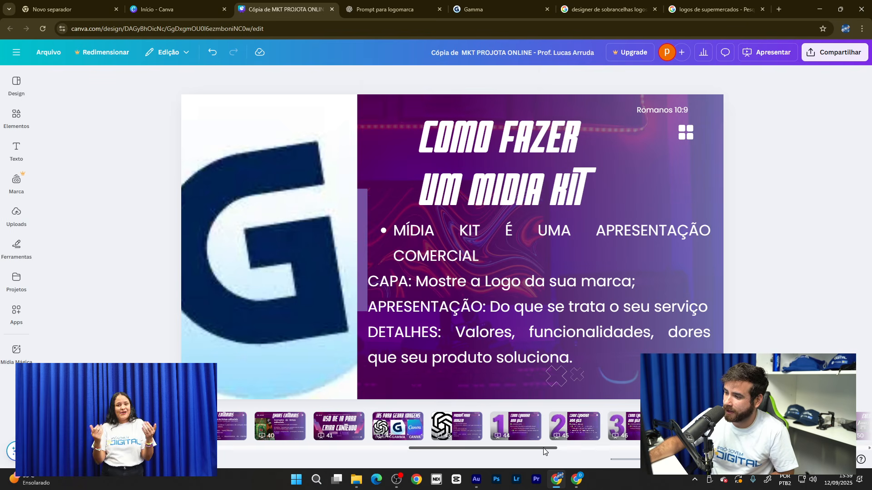
- Present slide 50 with the media kit example in full screen, and exit the presentation
left_click_drag(545, 451, 592, 448)
left_click(596, 427)
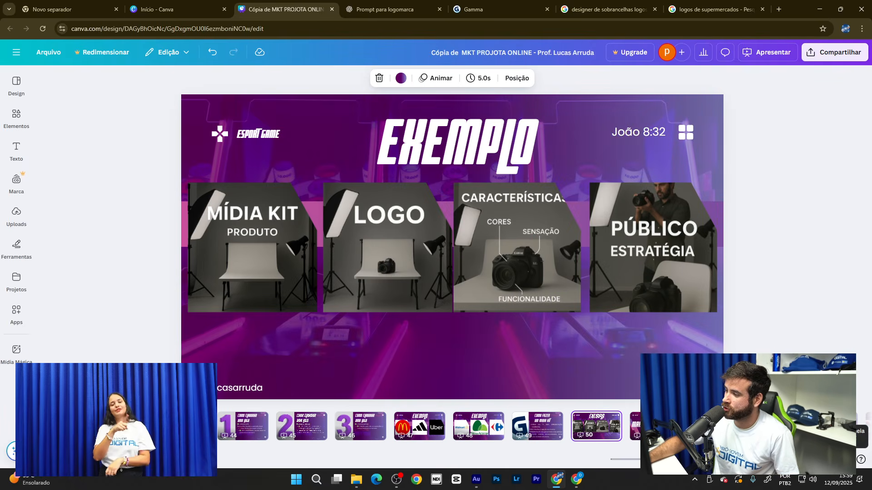
key("ctrl+alt+p")
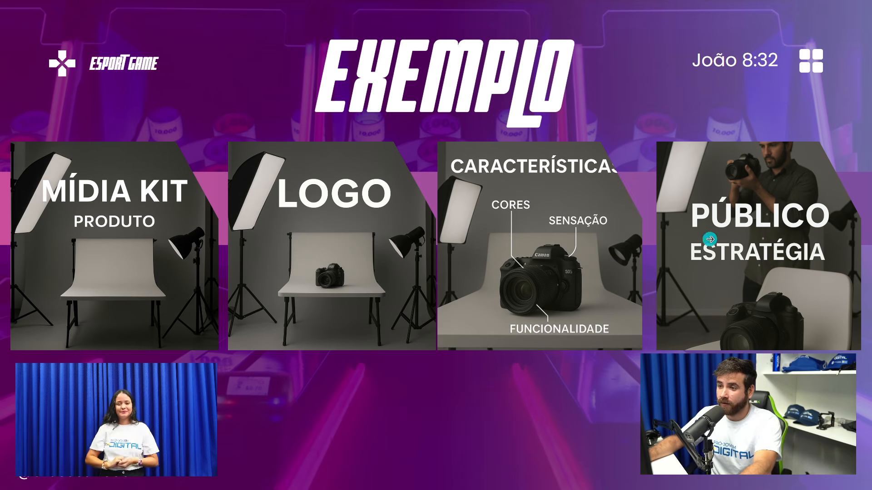
key("Escape")
- Switch to Gamma, start generating an AI presentation from a prompt, and set its length to 6 cards
left_click(520, 4)
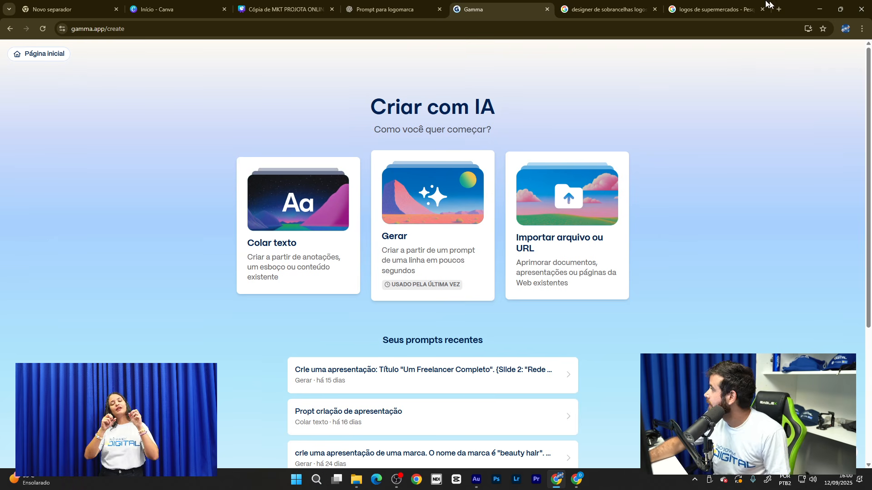
left_click(463, 208)
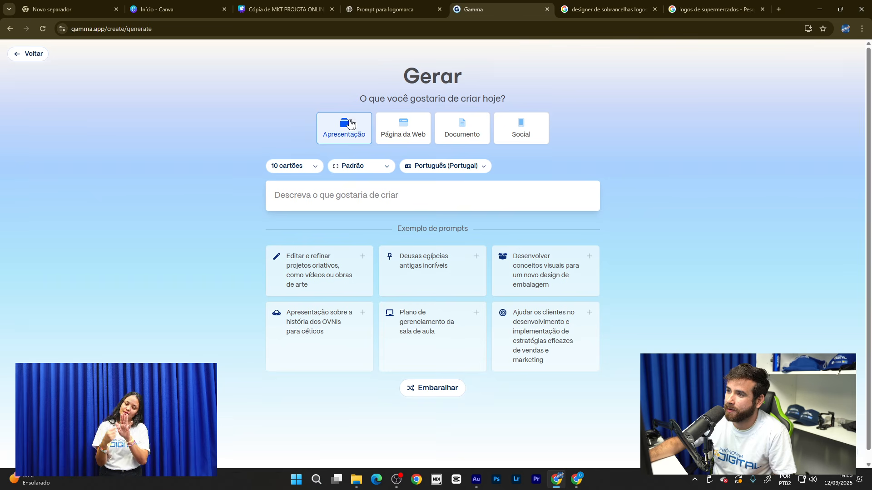
left_click(316, 168)
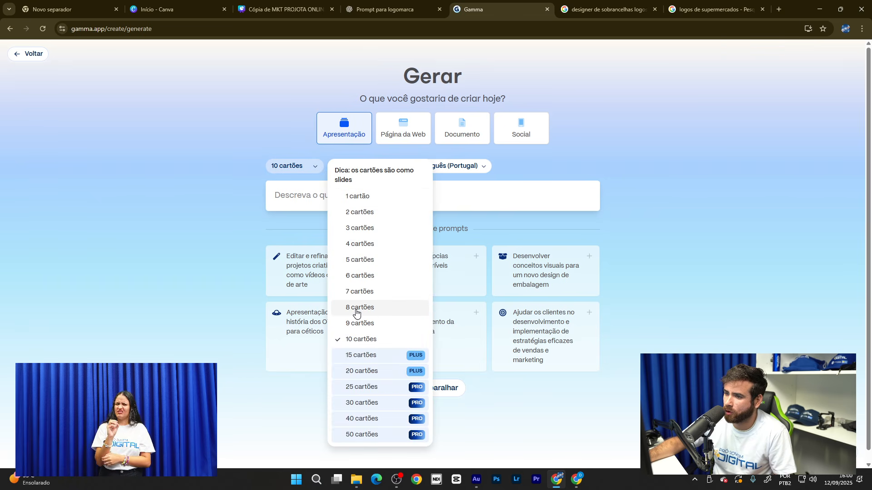
left_click(370, 277)
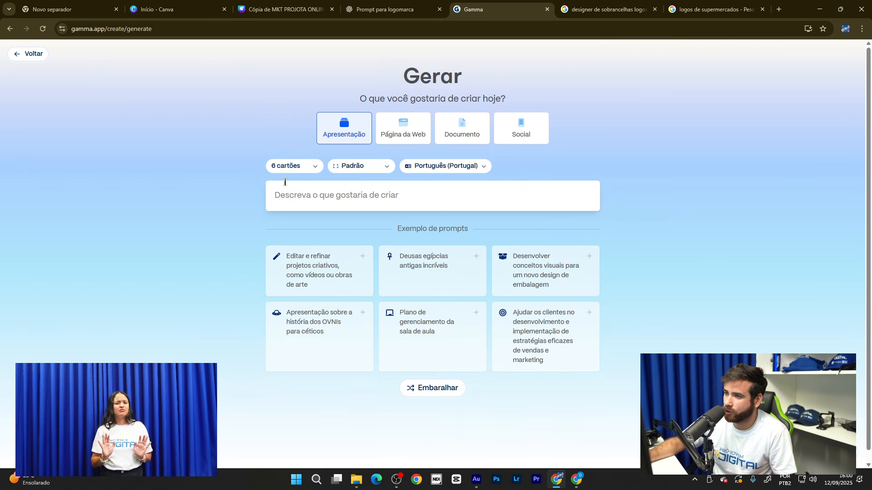
- Begin the presentation prompt with "Faça uma apresentação comercial ou midia kit sobre a marca Lumus Criatividade"
left_click(403, 198)
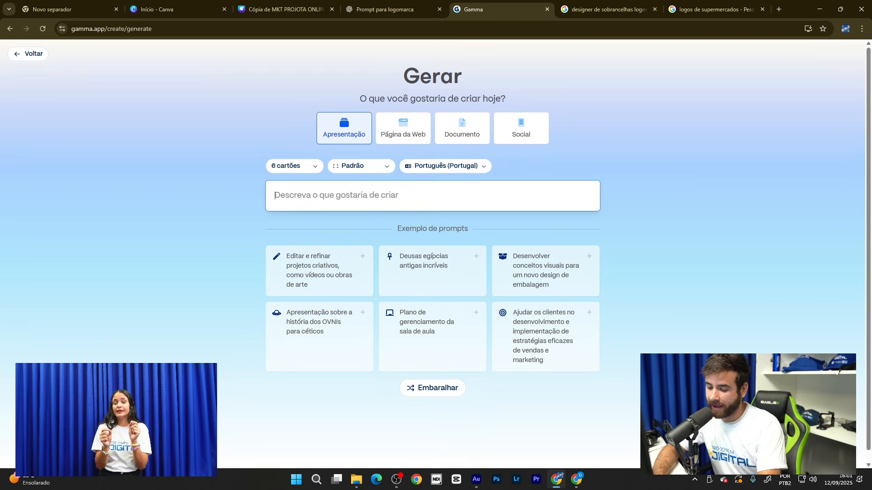
type("Faça ")
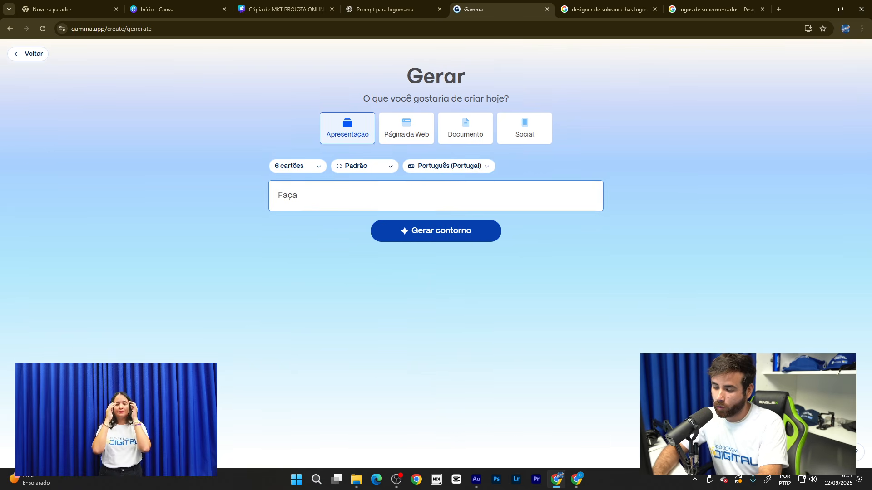
type("uma apre")
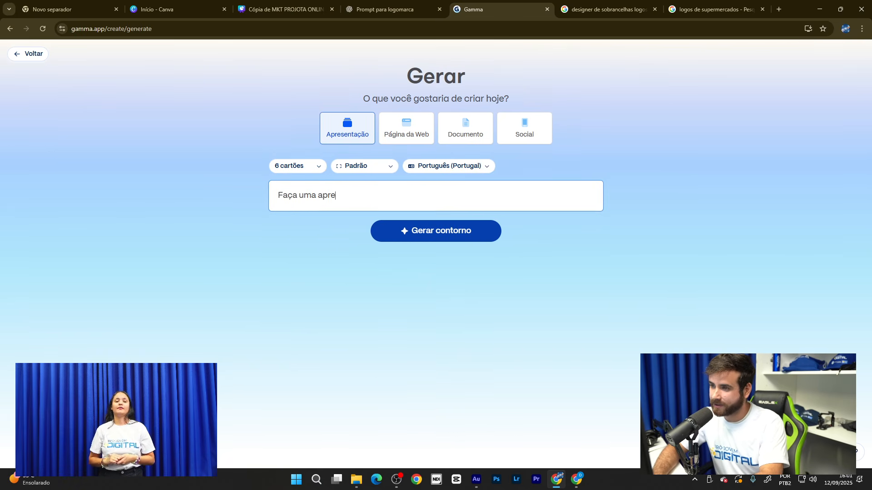
type("sentaç")
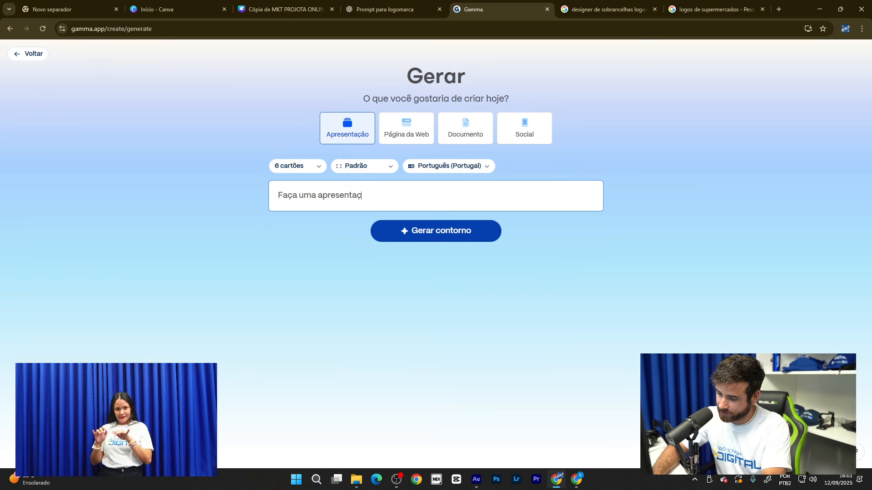
type("ão comer")
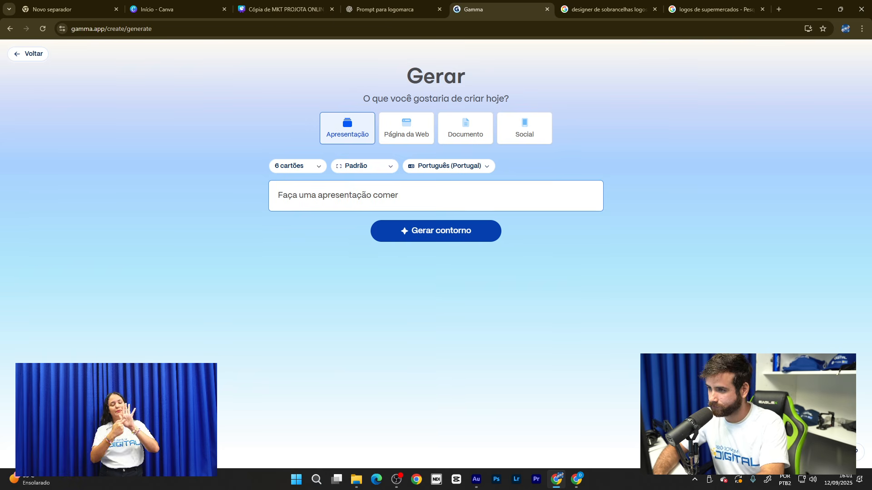
type("cial o")
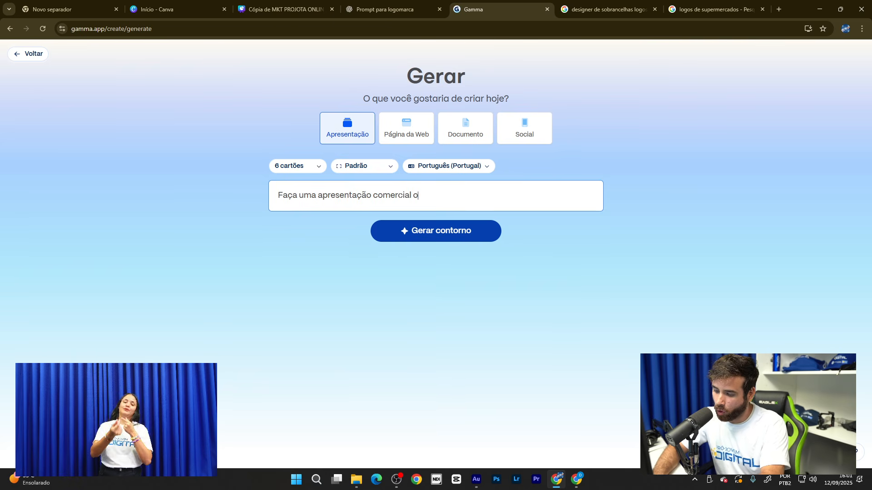
type("u midia kit sp")
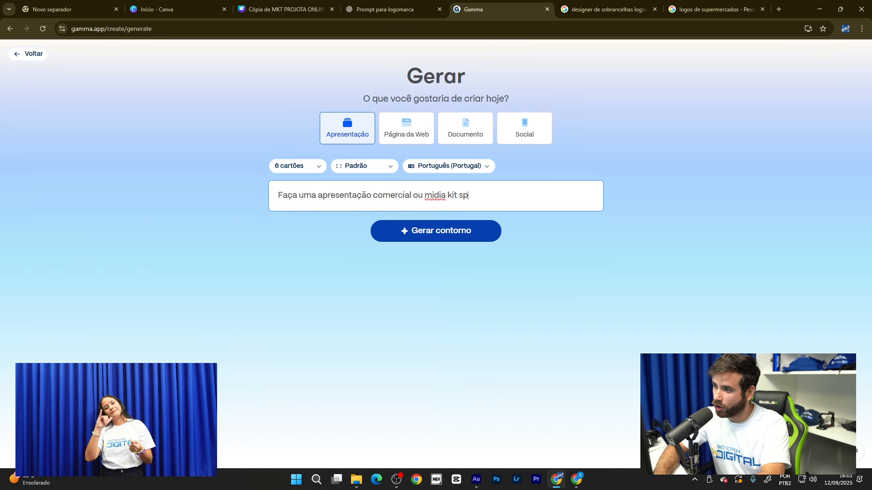
key("BackSpace")
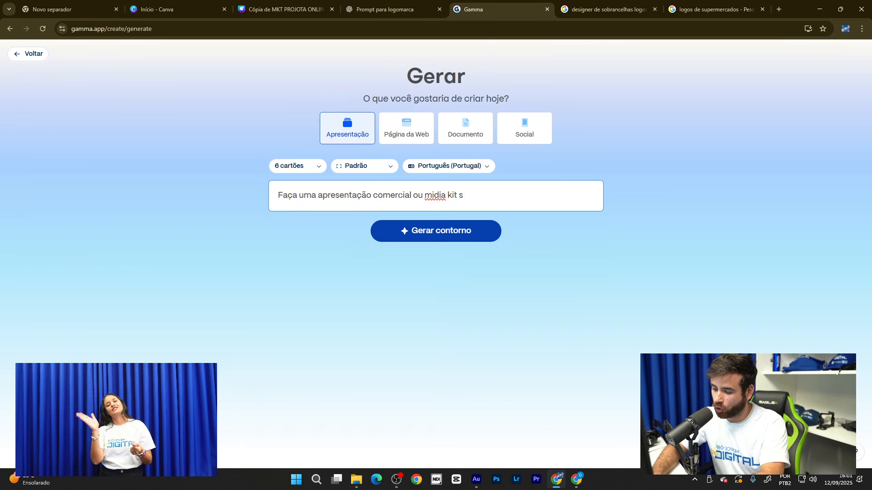
type("obre a ")
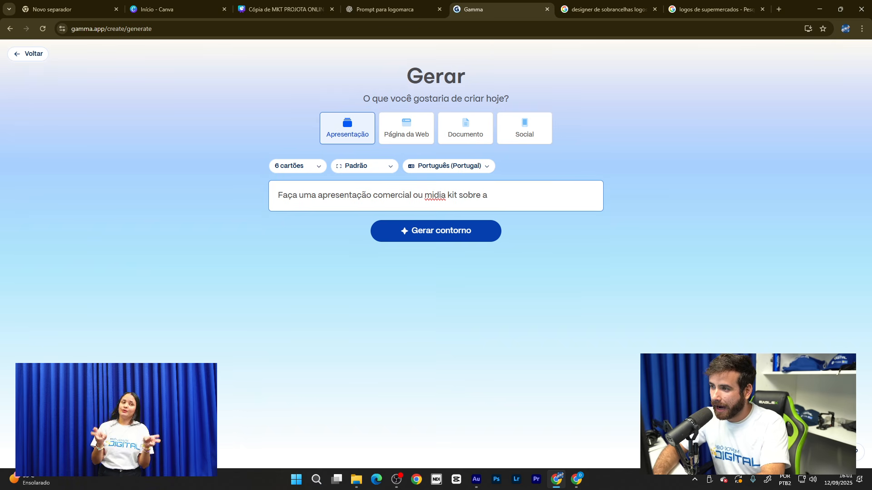
type("marca ")
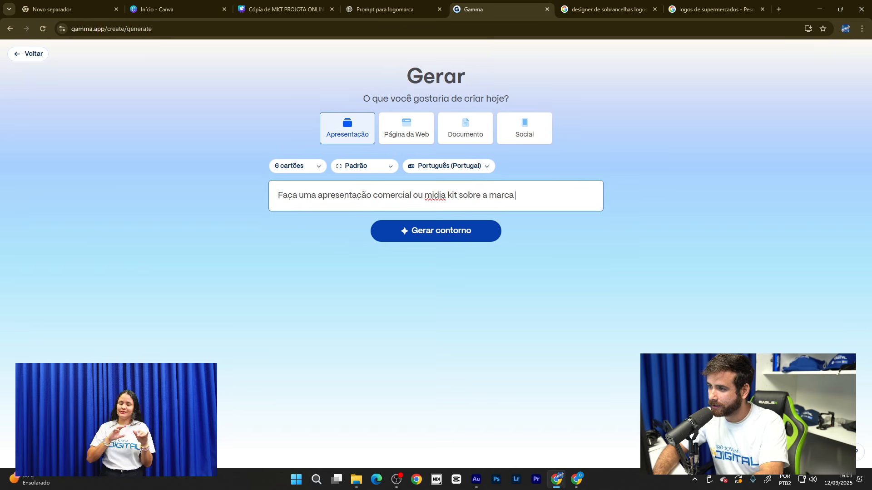
type("Luma")
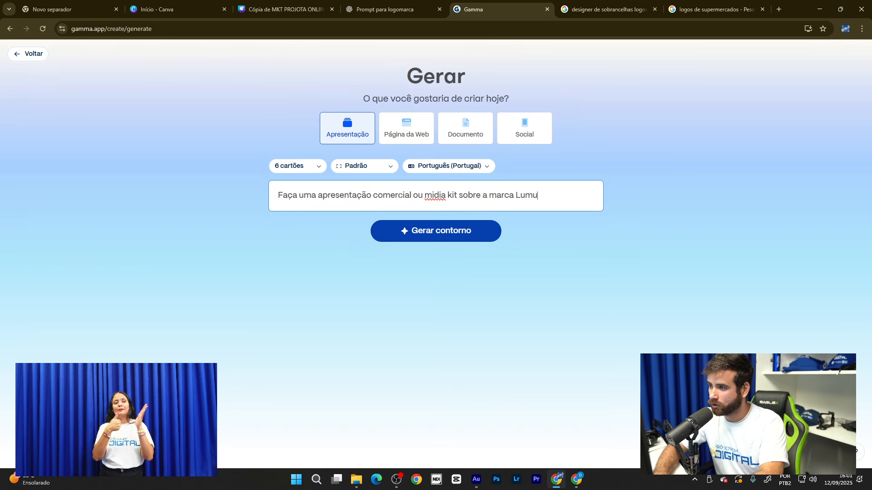
key("BackSpace")
type("us C")
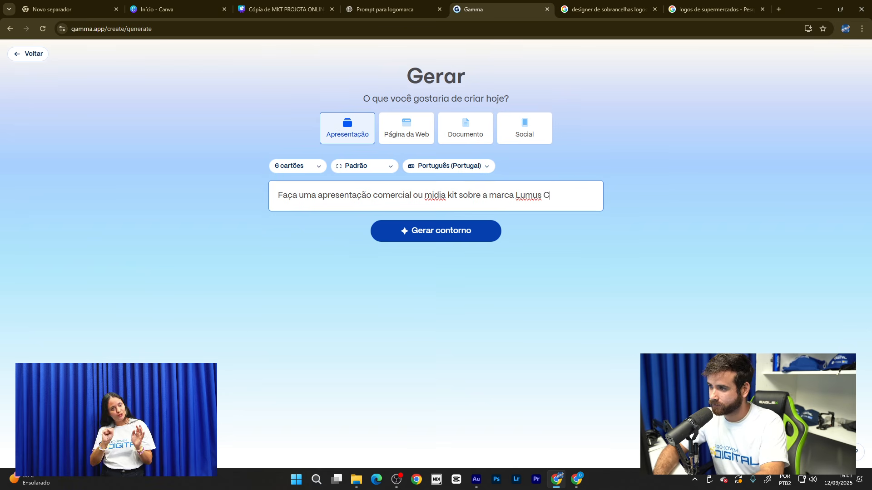
key("BackSpace")
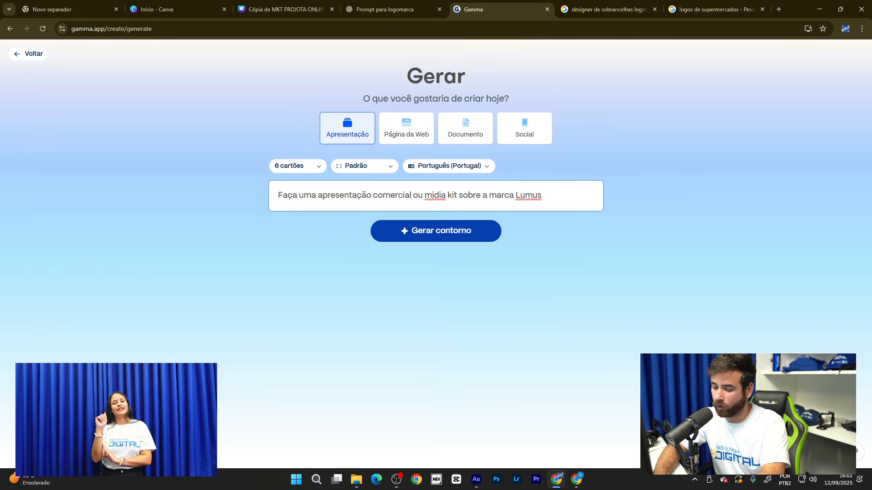
type("Cria")
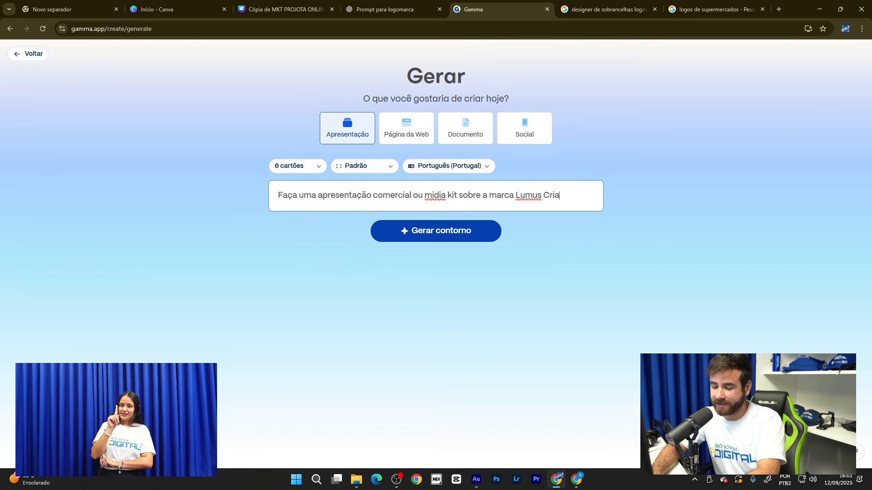
type("tividade")
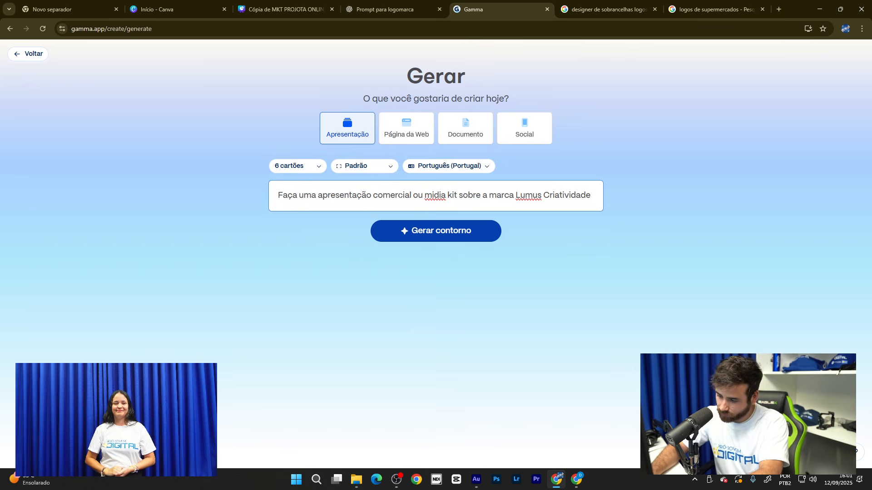
- Add the brand description "A Lumus Criatividade é uma agência de marketing" as a second sentence of the prompt
type(". A")
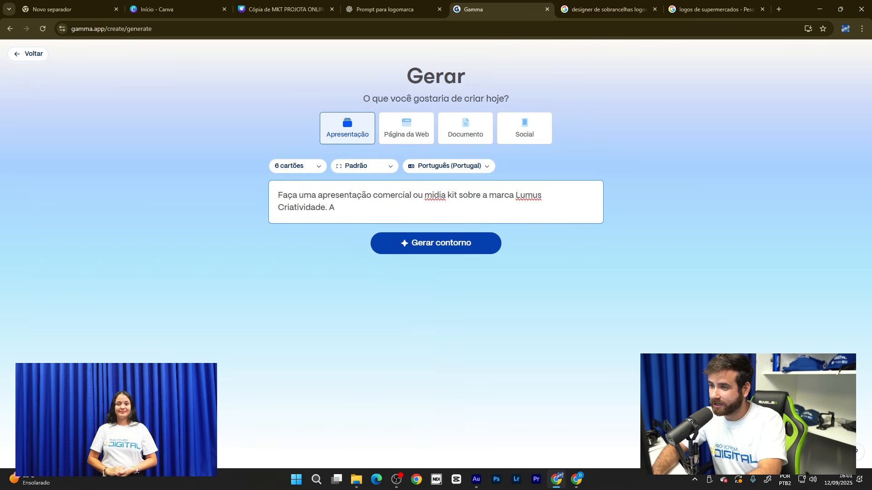
type(" Lum")
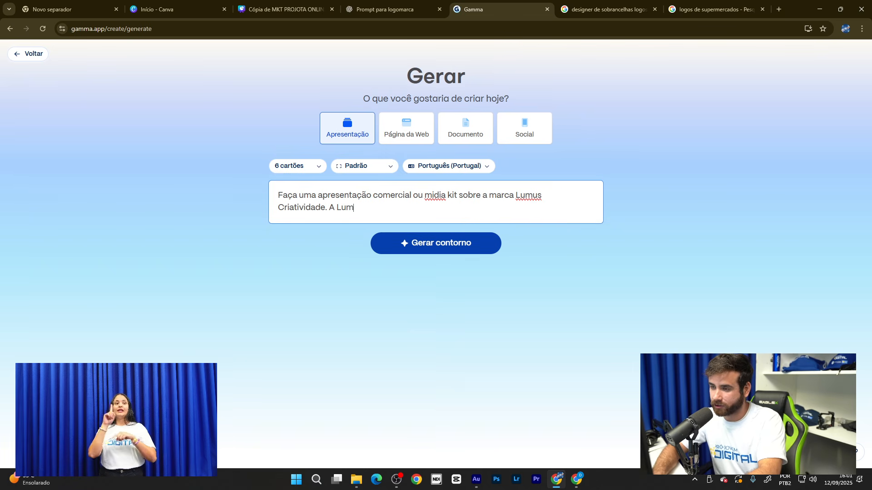
type("us Criativi")
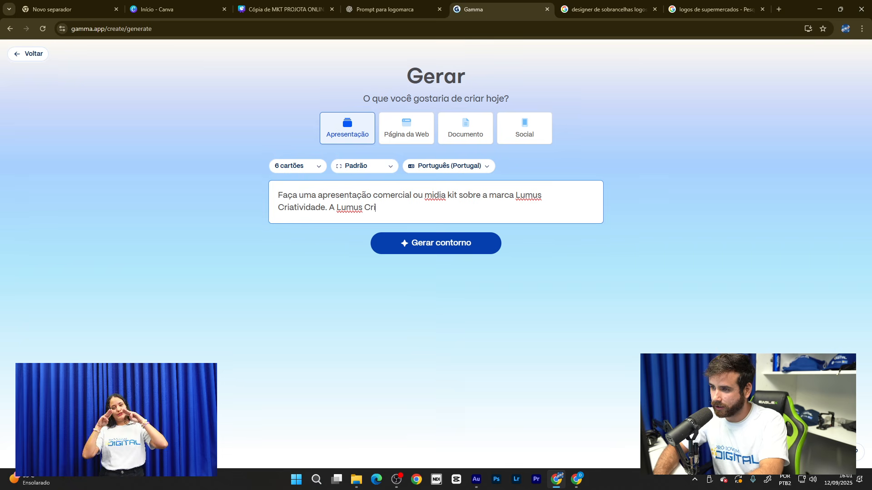
type("dade")
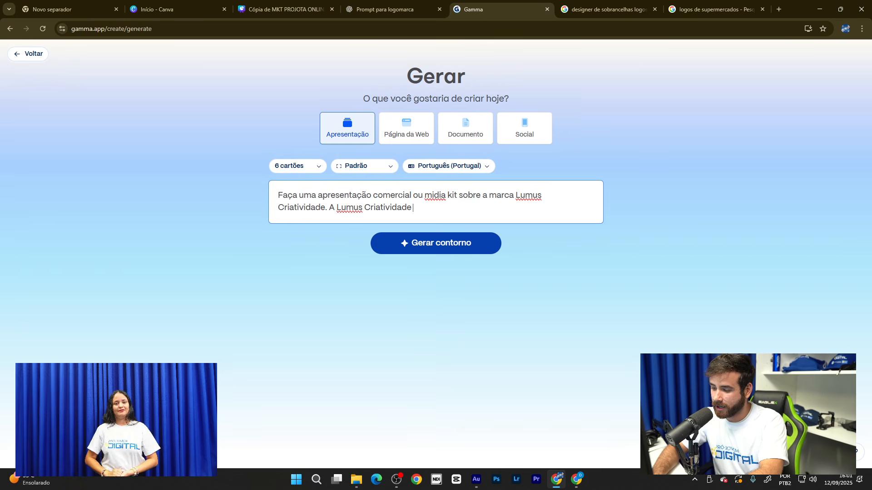
type(" é uma")
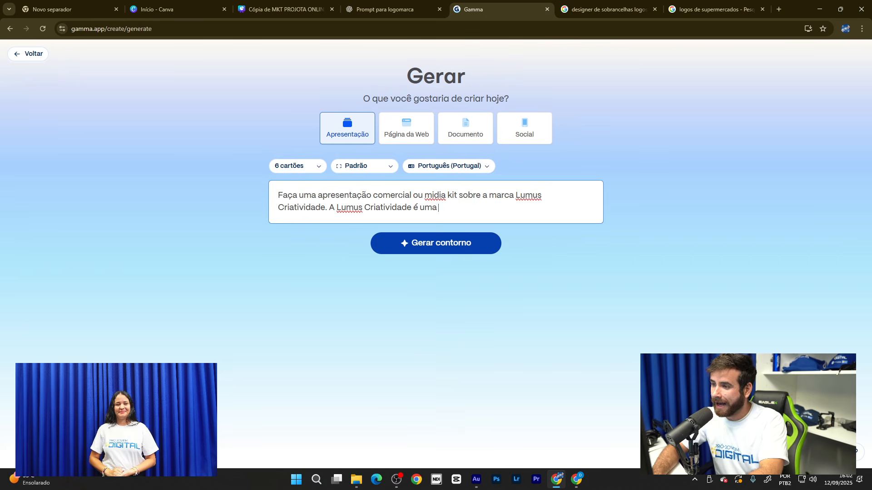
type(" agên")
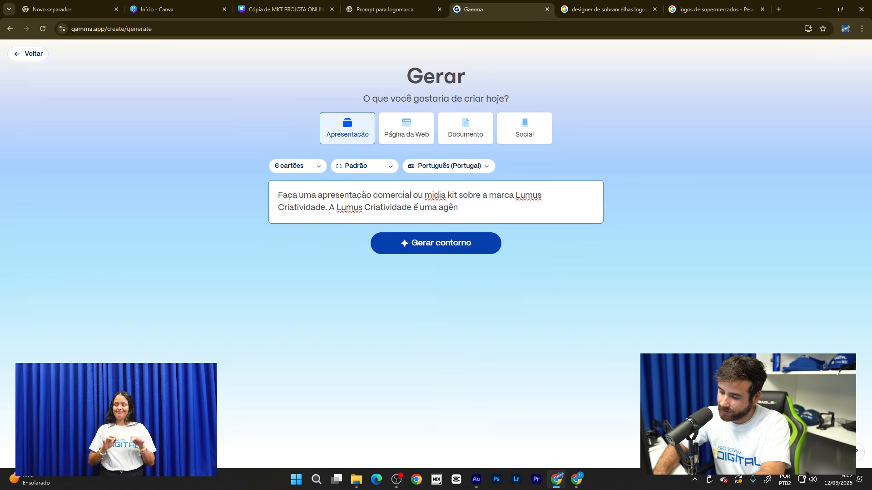
type("cia de marketik")
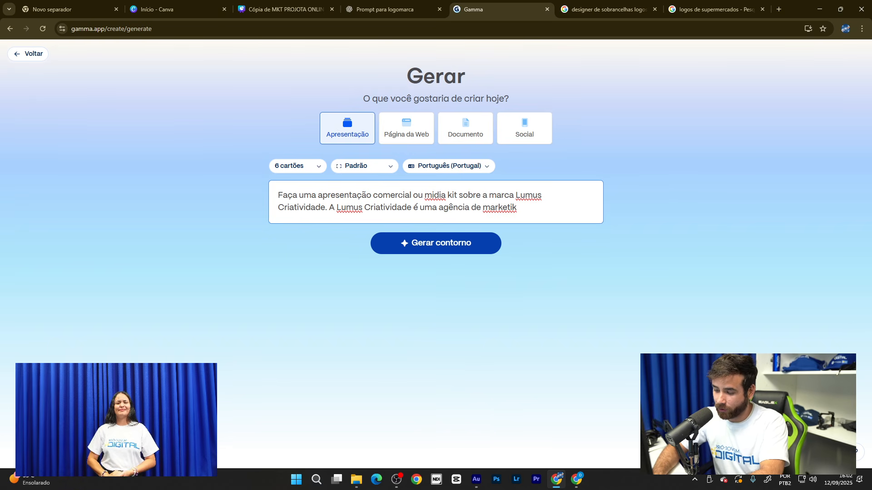
key("BackSpace")
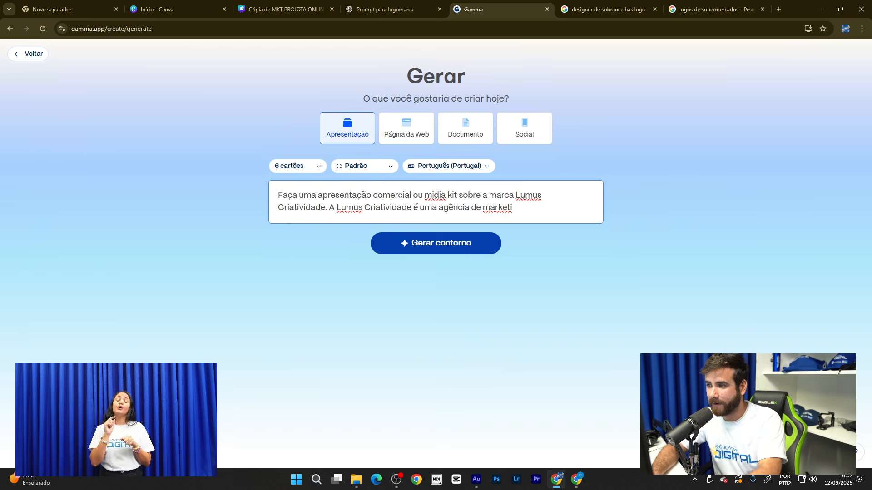
type("ng")
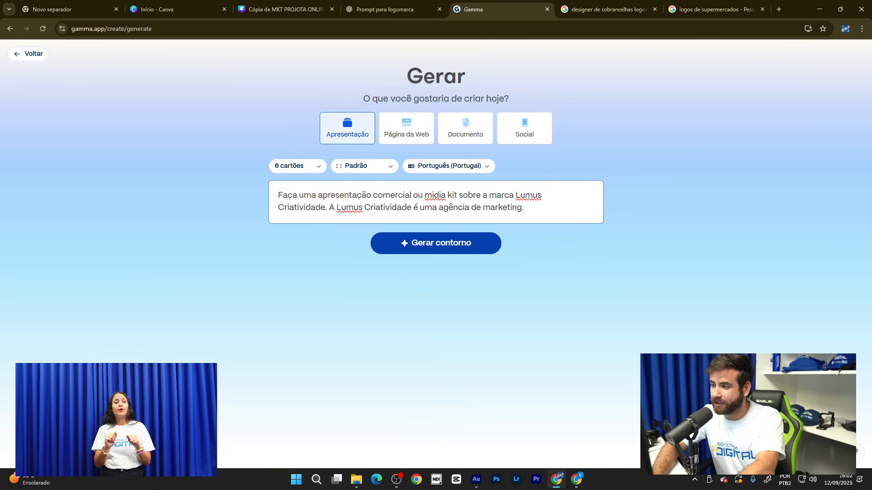
- Start the cover slide's entry in the prompt with "Slide 1 Capa:" after the brand description
type(". Slide")
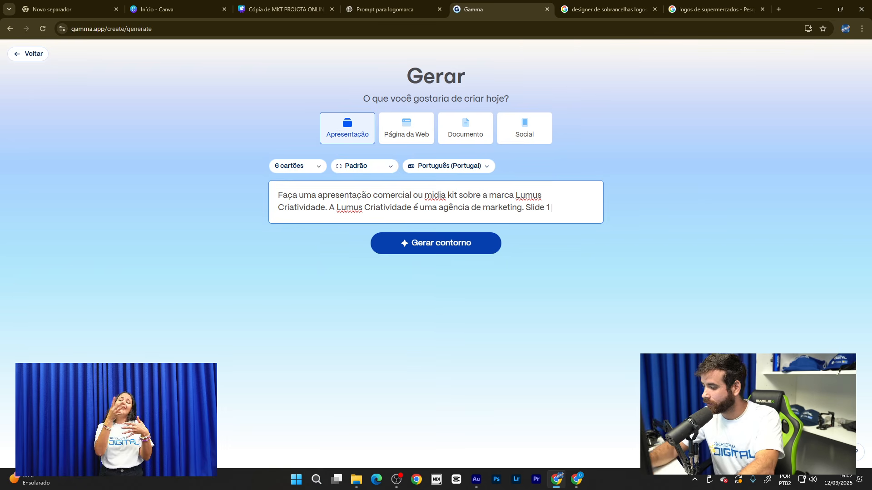
type(" 1 C")
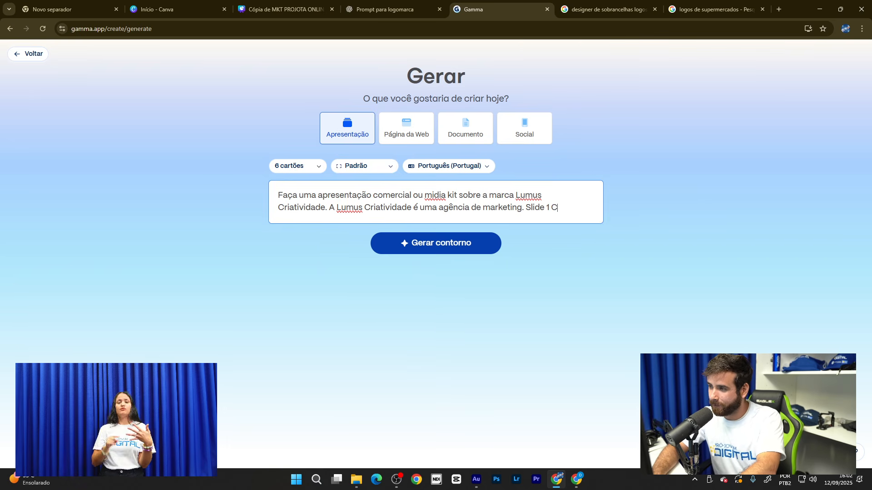
type("apa>")
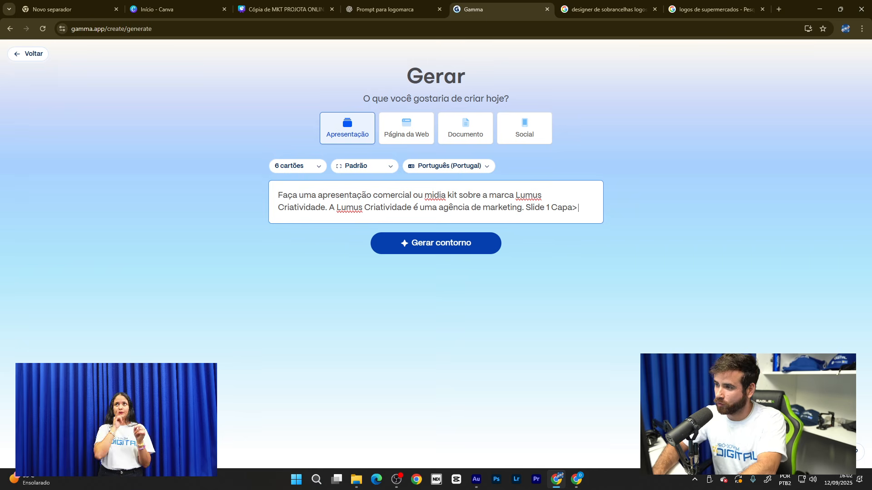
key("BackSpace")
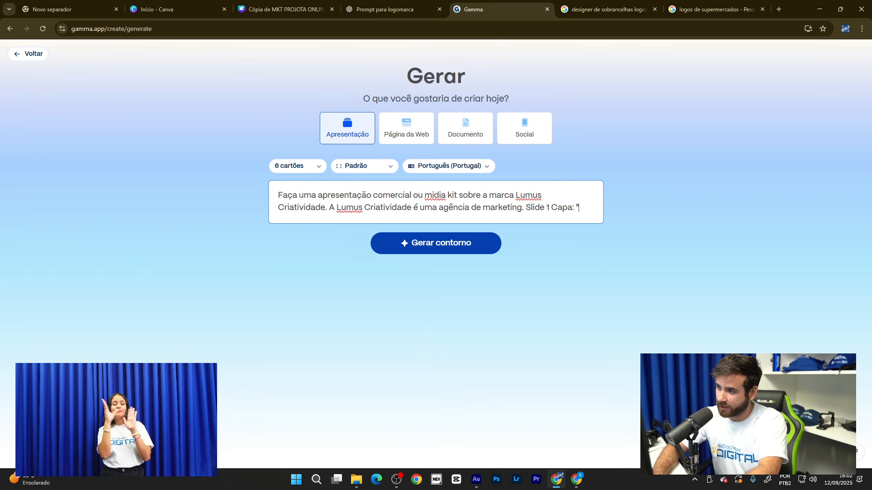
- Enter the quoted cover title "MIDIA KIT LUMUS CRIATIVIDADE" for slide 1 and end the entry with a semicolon
type("MIDIA L")
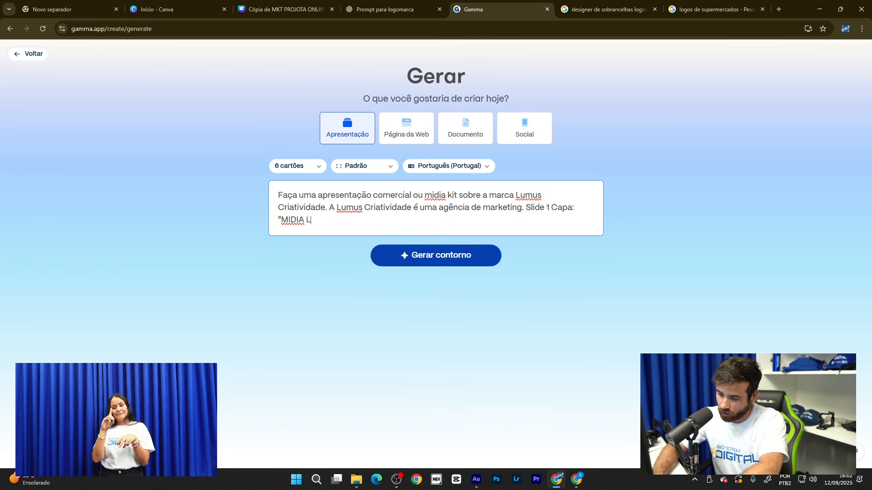
key("BackSpace")
type("K")
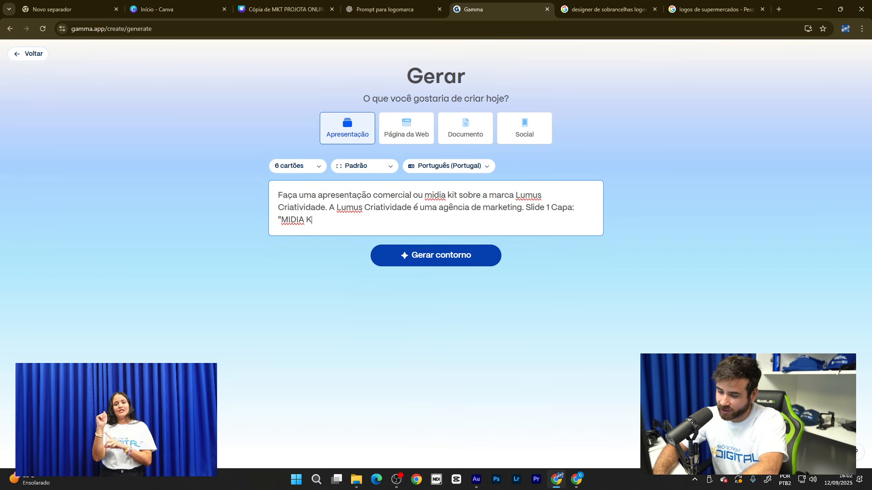
type("IT L")
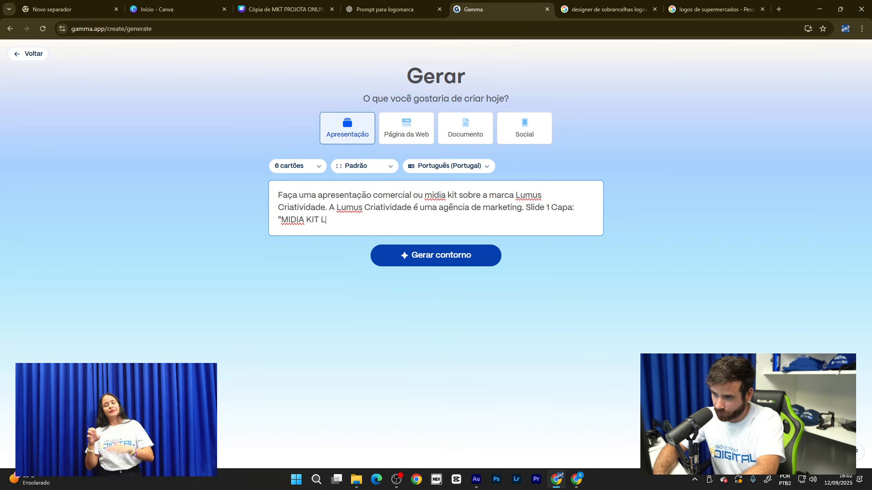
type("UMU")
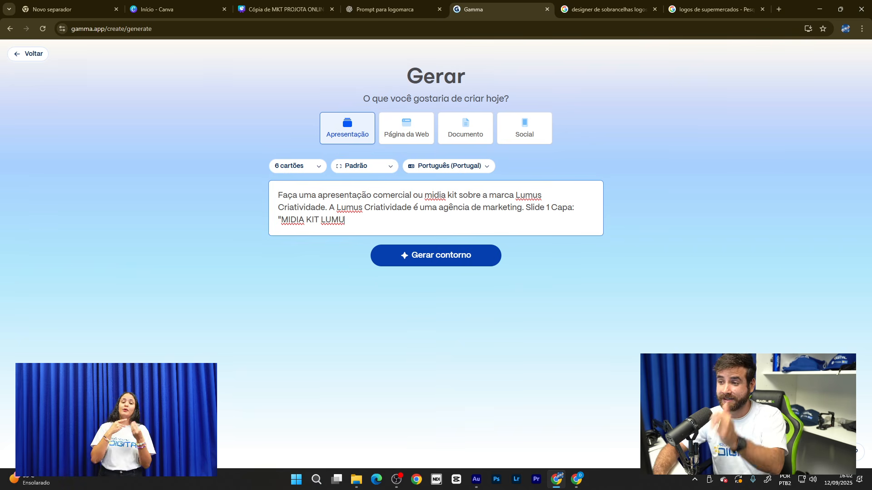
type("S")
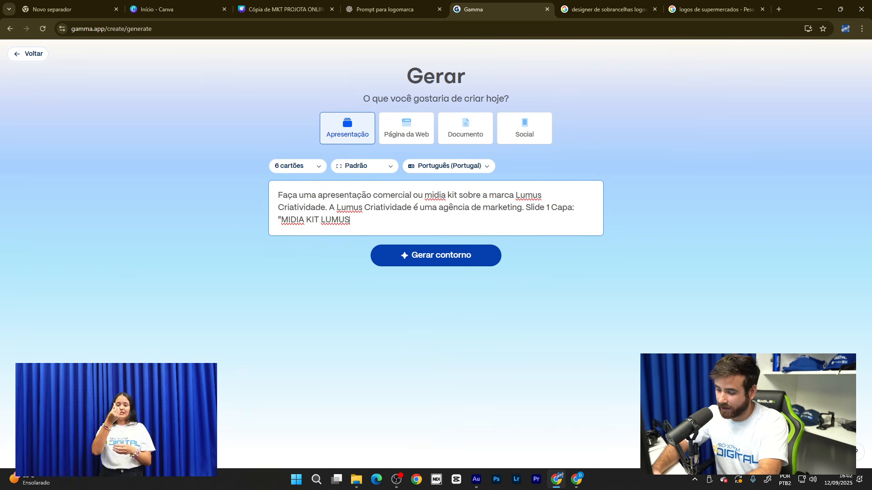
type(" CRIA")
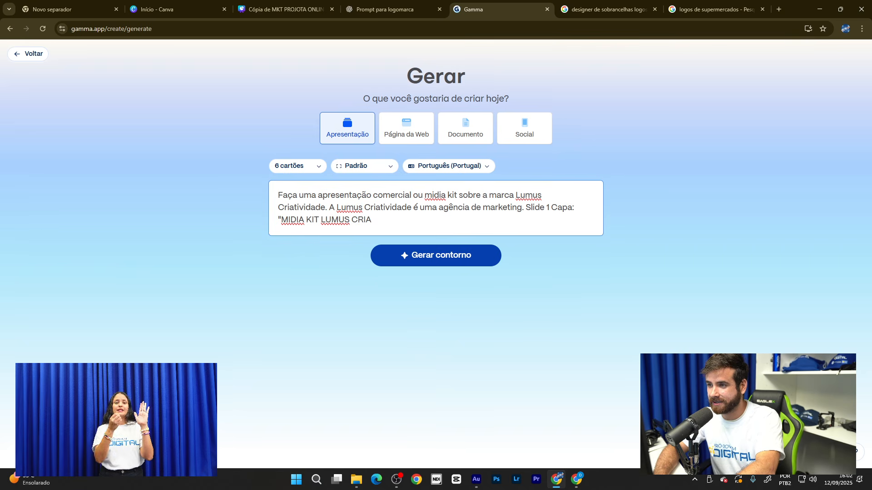
type("TI")
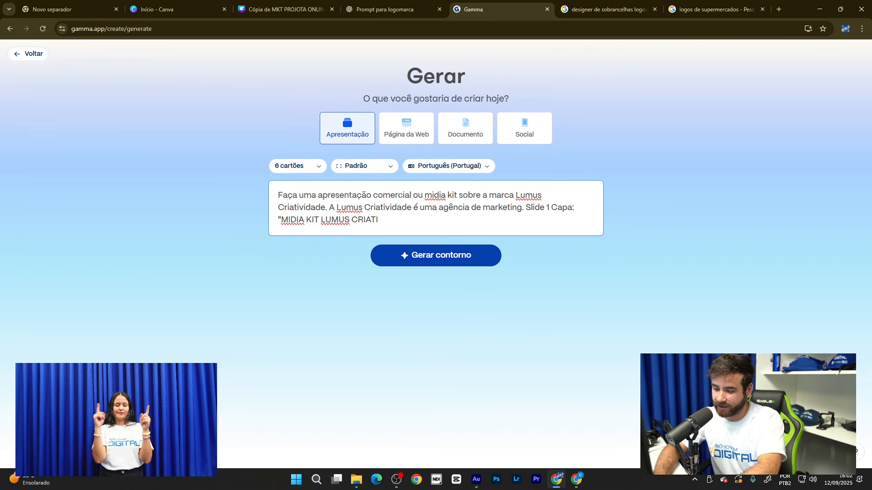
type("VIDADE\",")
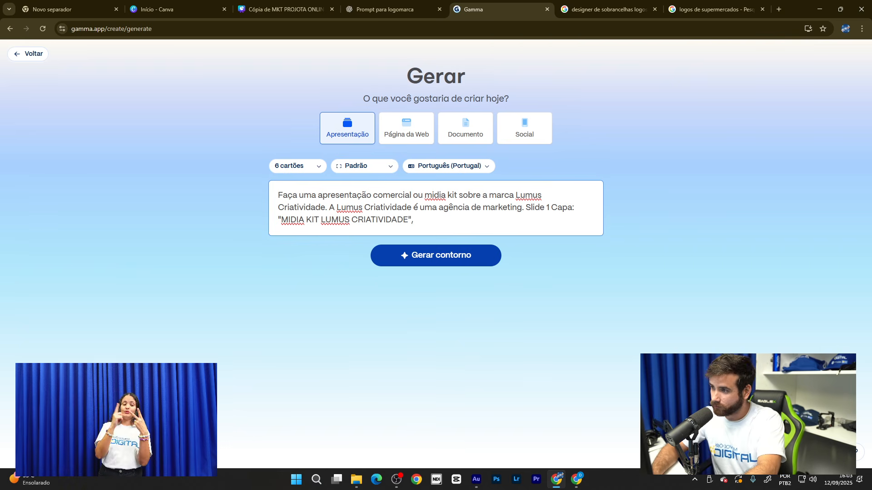
type("s")
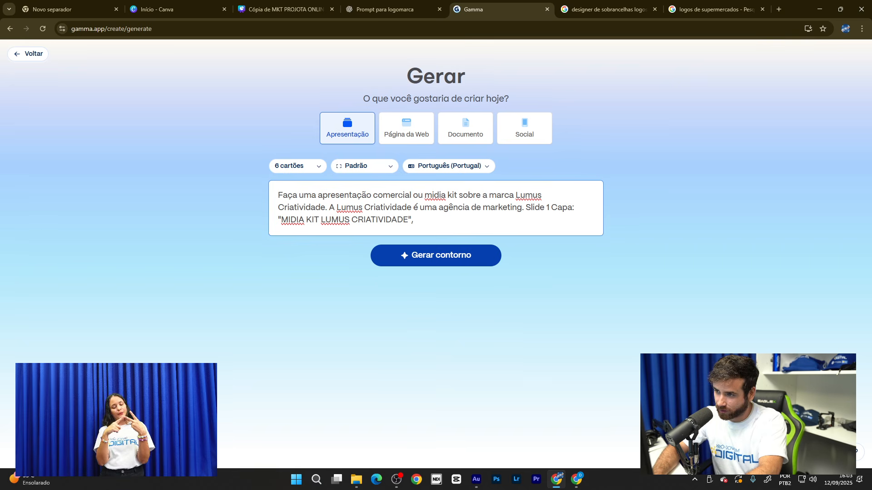
type(";")
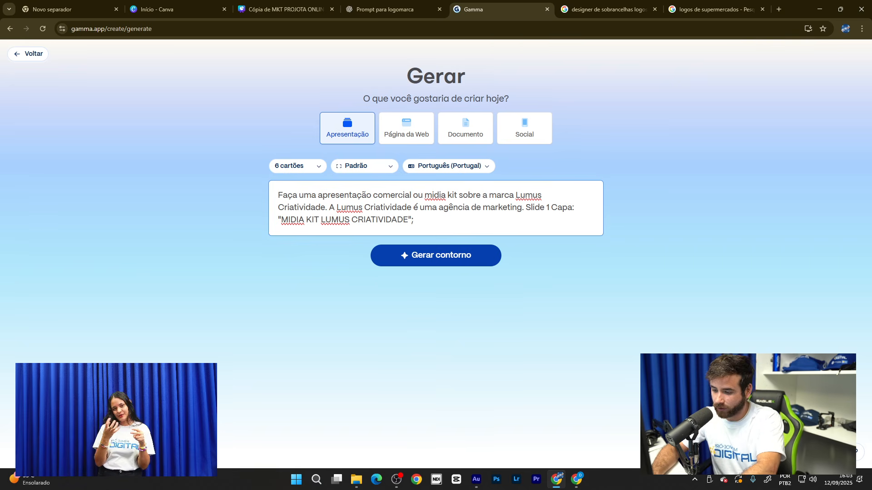
- Add the second slide's heading to the prompt as "Slide 2: Do que se trata:"
type(" sLID")
key("BackSpace")
key("BackSpace")
key("BackSpace")
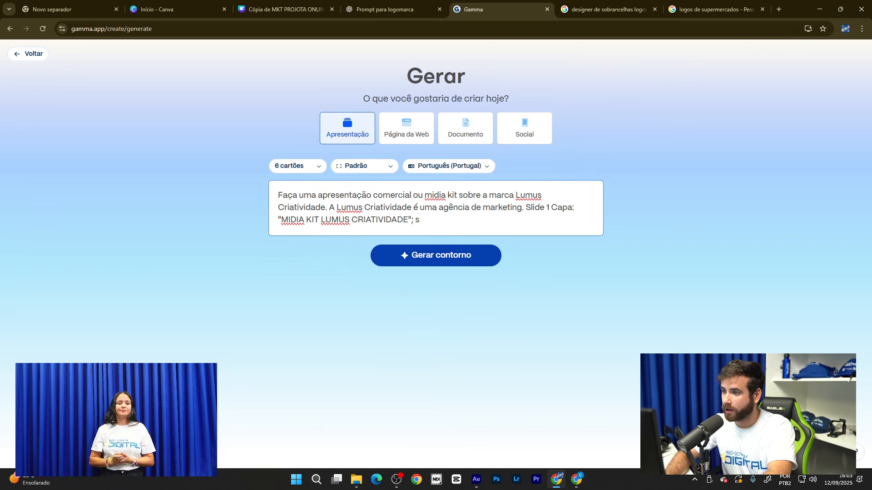
key("BackSpace")
type("S")
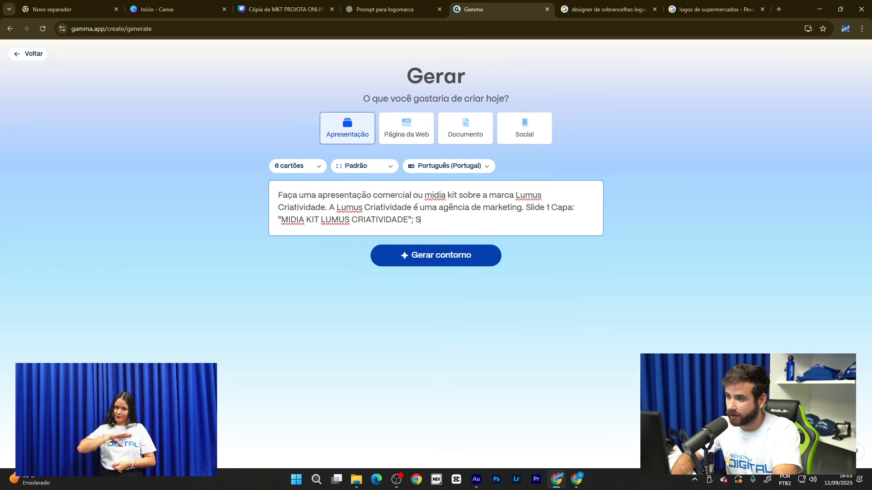
type("lide")
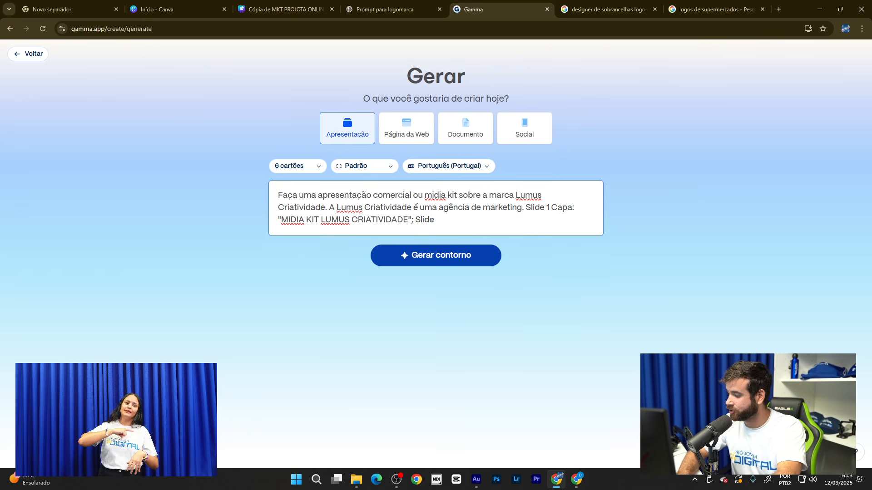
type(" 2: ")
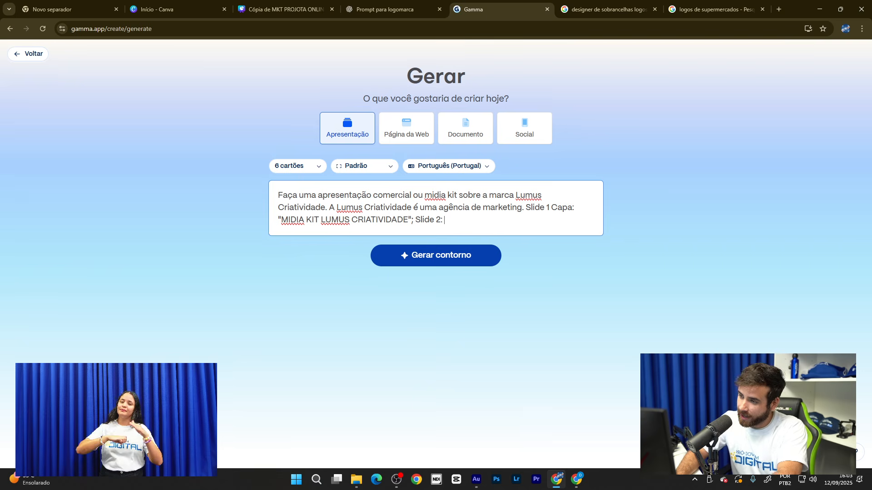
type("Do que set")
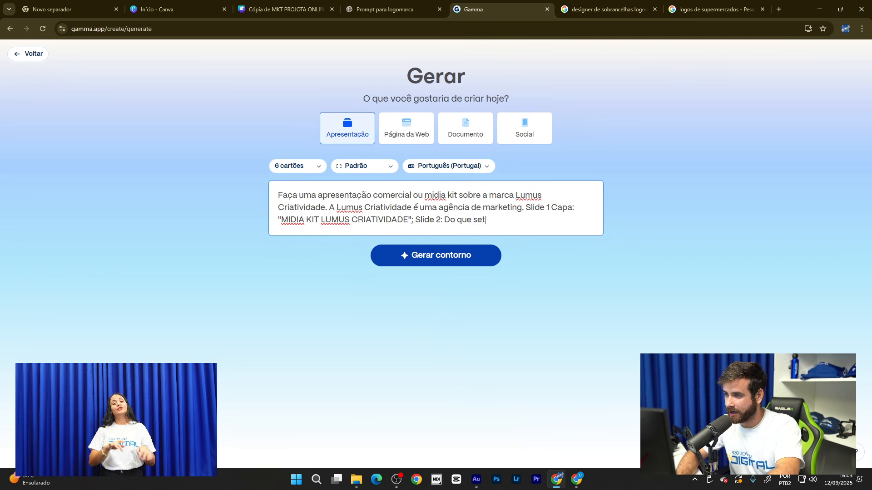
key("BackSpace")
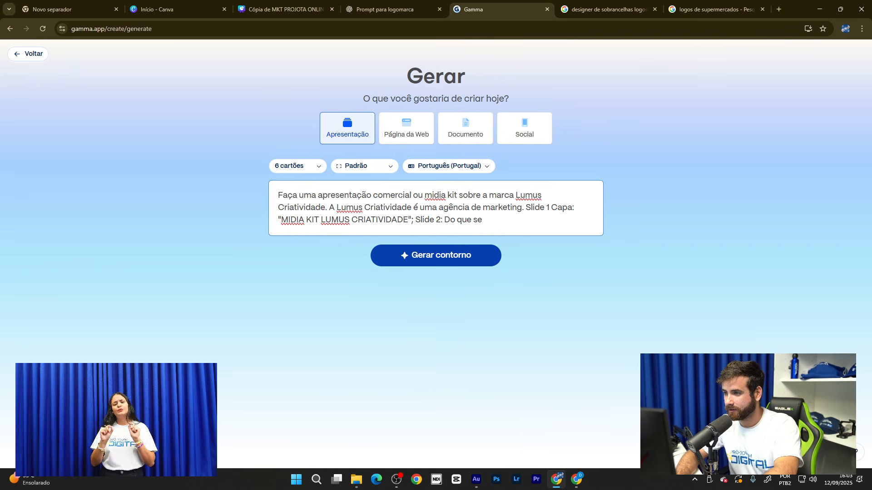
type("trata")
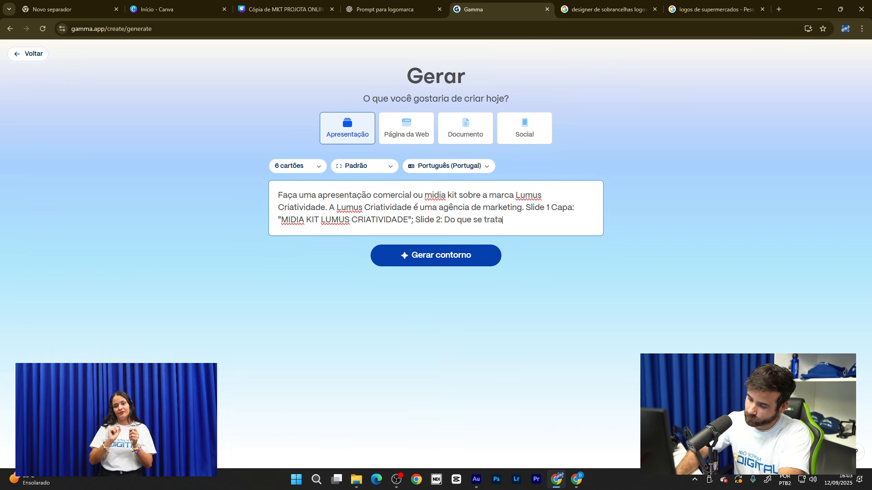
type(":")
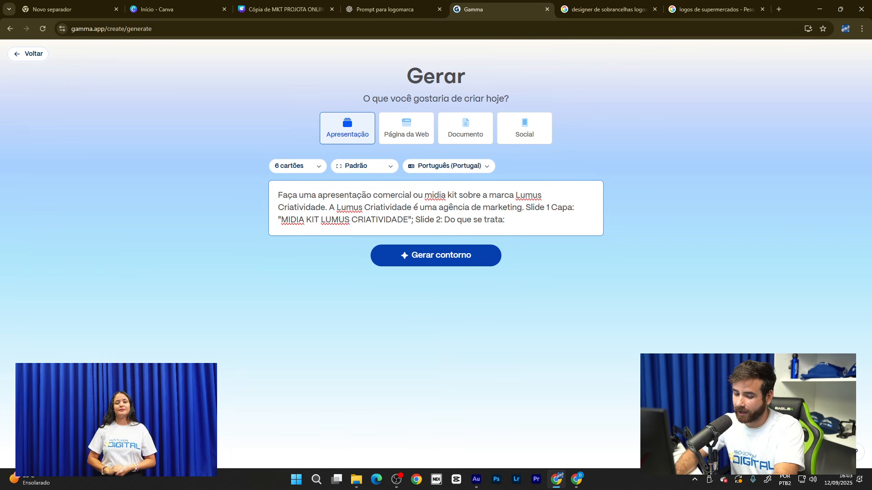
- Open the quoted description for slide 2 with "É uma agência de marketing"
type(">É")
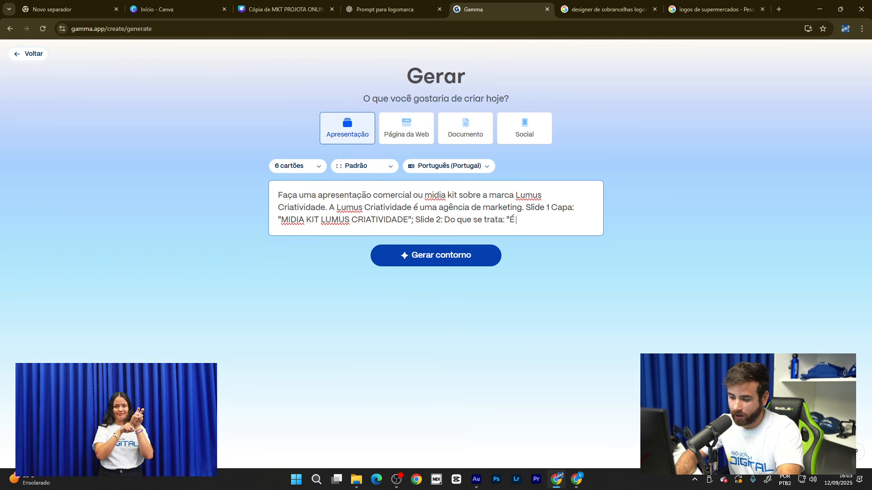
type(" UMA")
key("BackSpace")
key("BackSpace")
key("BackSpace")
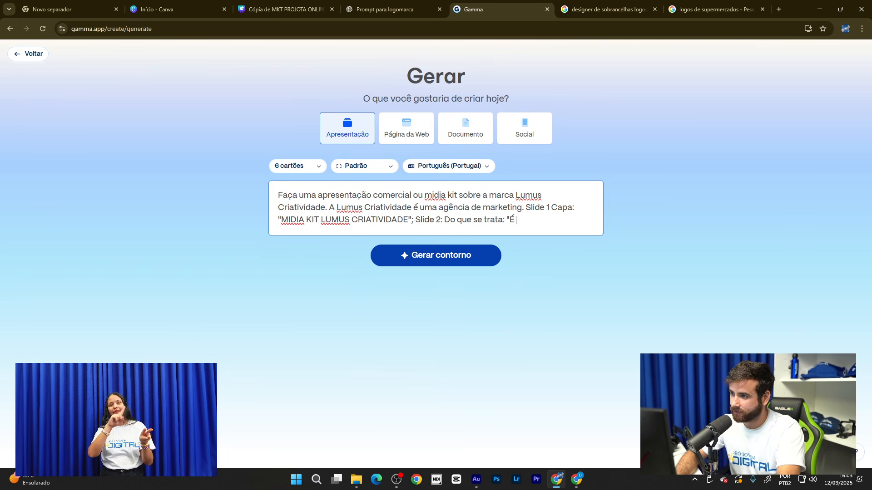
type("uma ag")
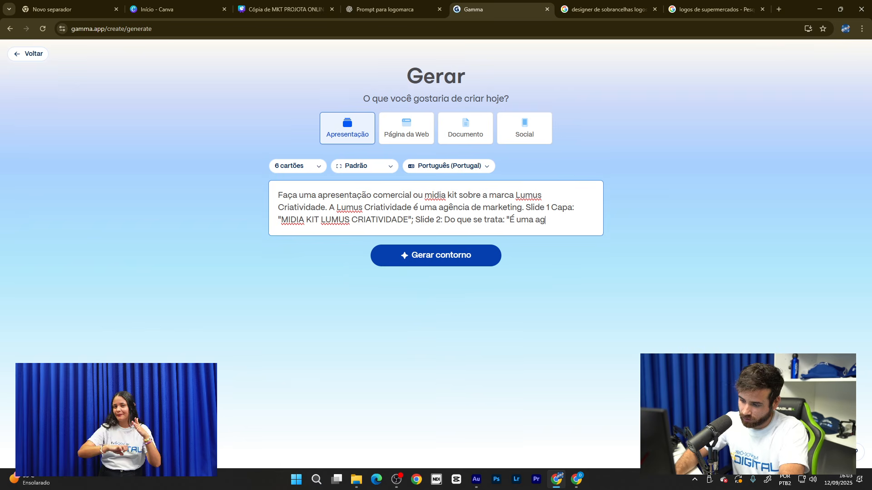
type("ência de")
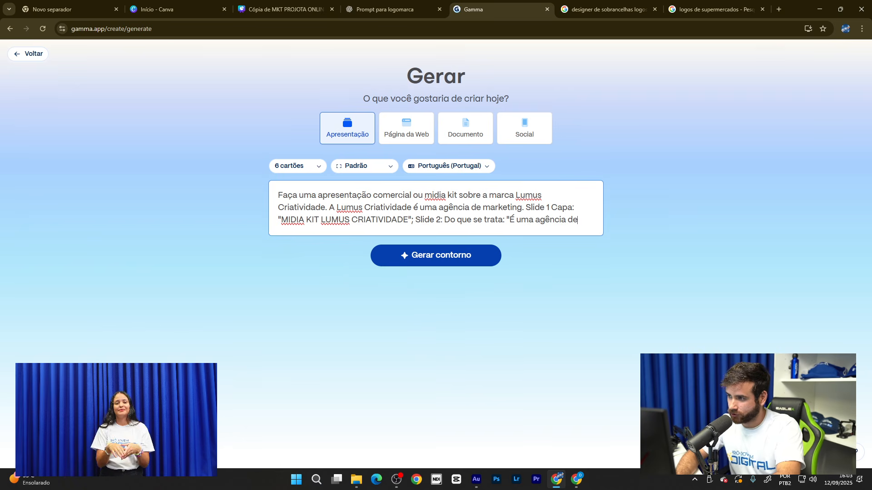
type(" marketing")
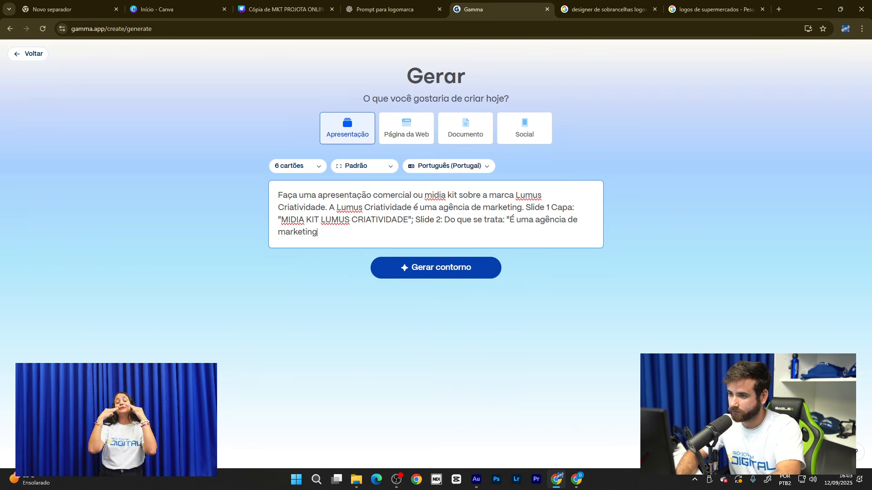
- Continue the slide 2 description in the prompt with "voltada para produção de conteúdos"
type(" voltada")
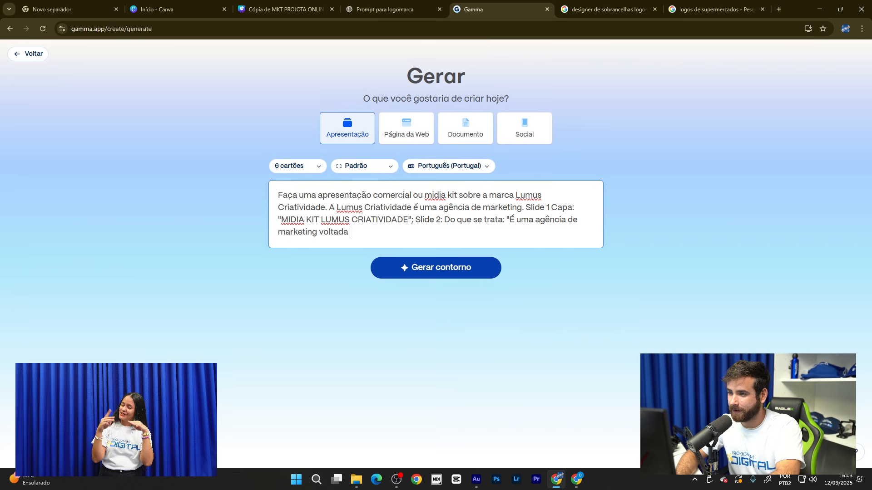
key("BackSpace")
type("pa")
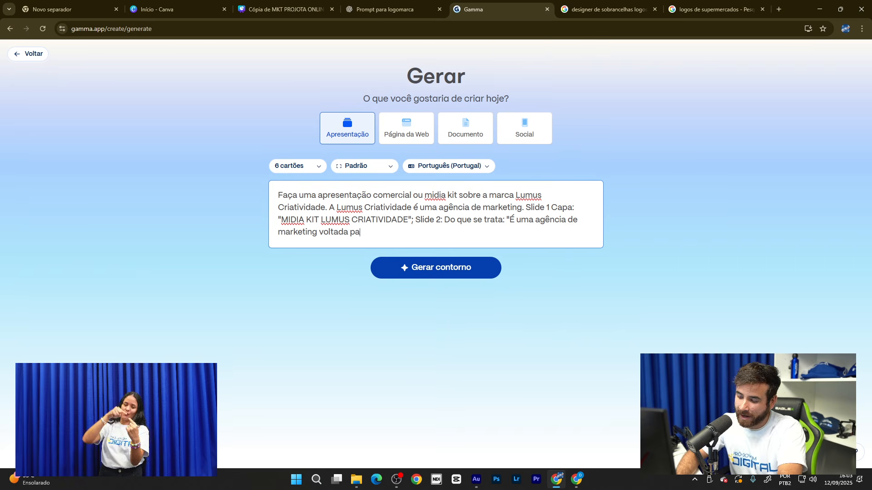
type("ra pro")
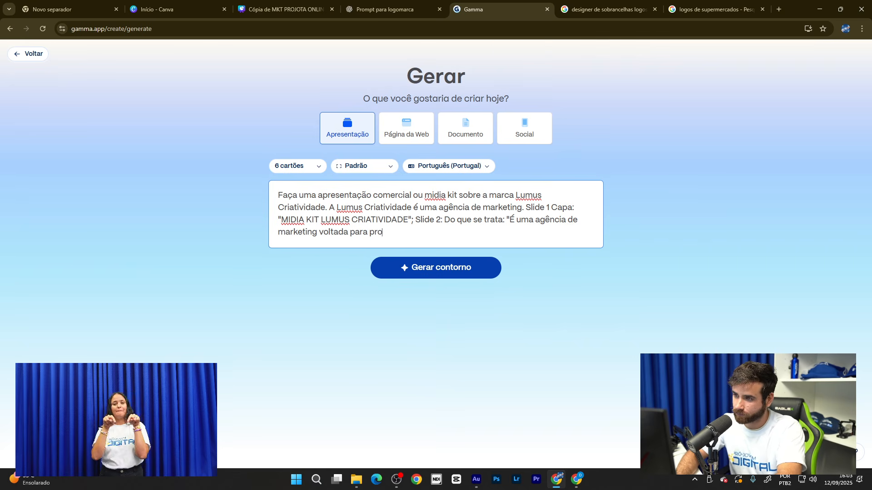
type("dução ")
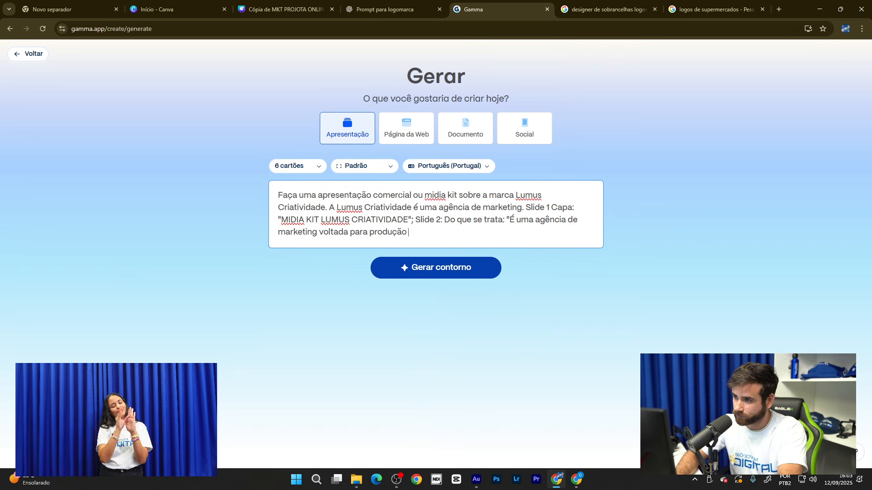
type("de conté")
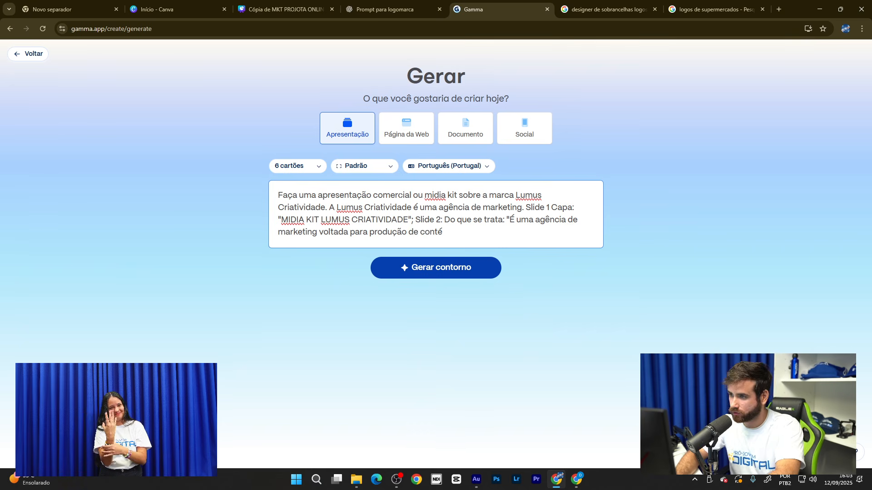
key("BackSpace")
type("e")
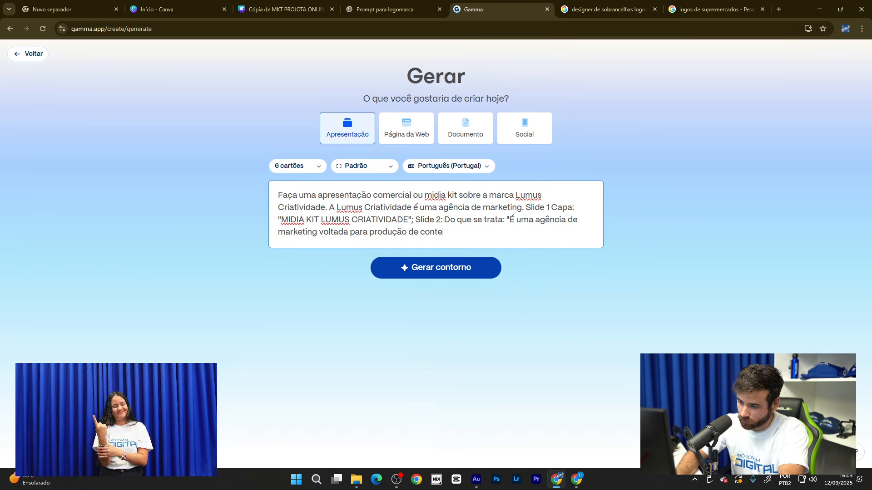
type("údos ")
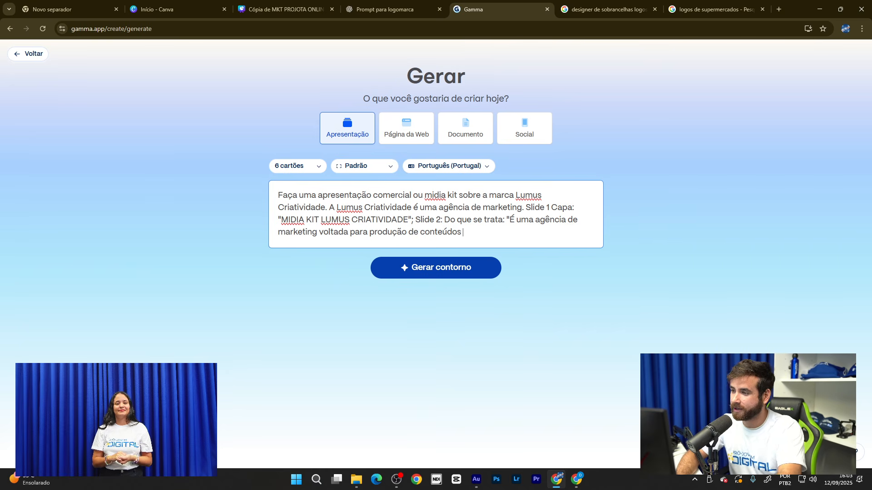
- Finish the slide 2 description sentence with "de clientes no instagram."
type("de cliente")
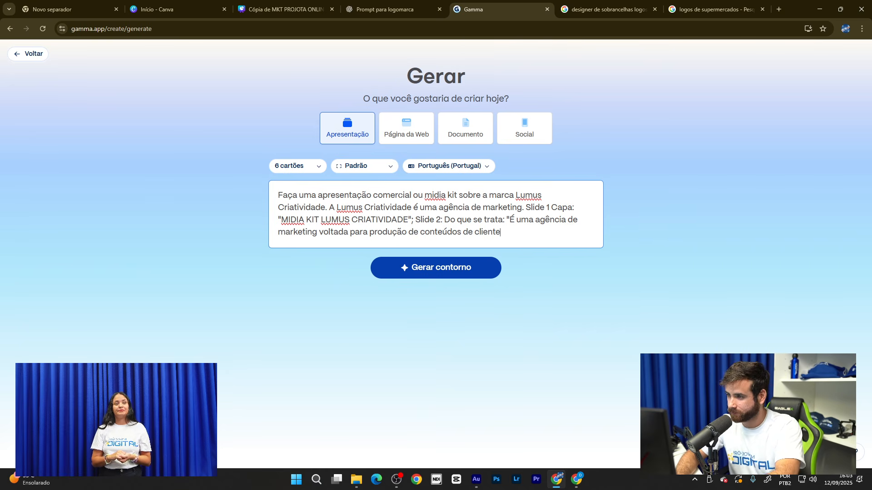
type("s no i")
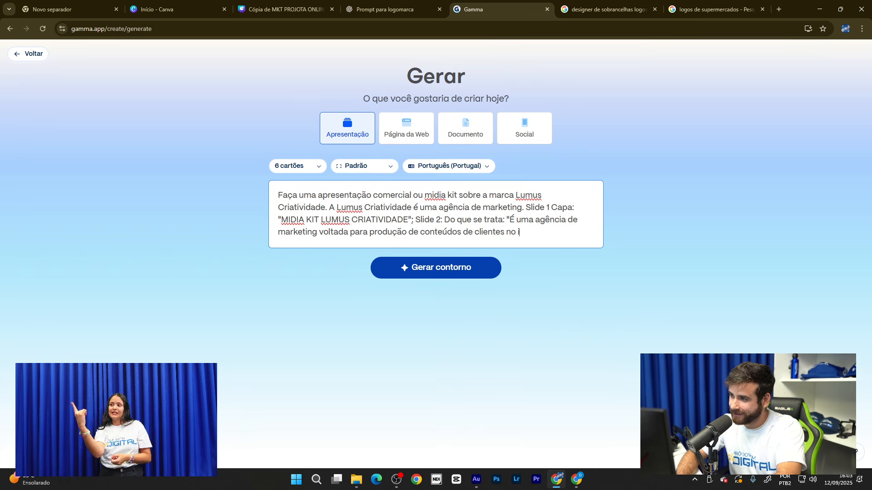
type("nstaga")
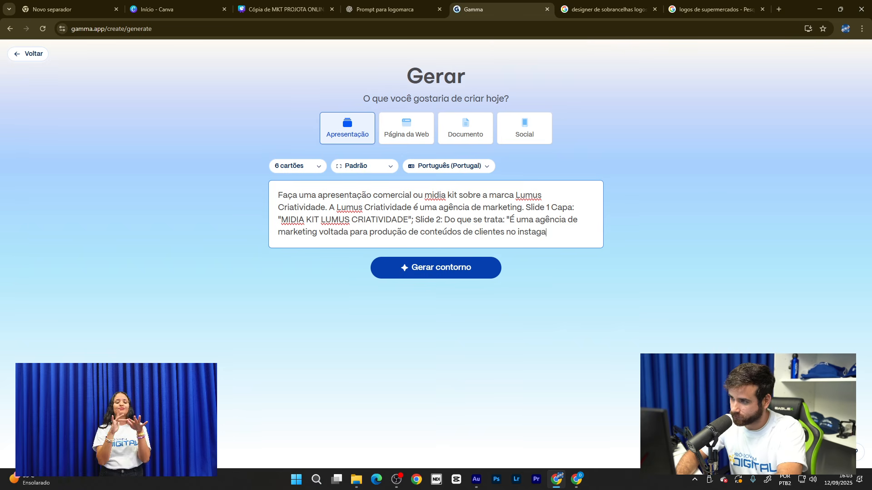
key("BackSpace")
type("ram.")
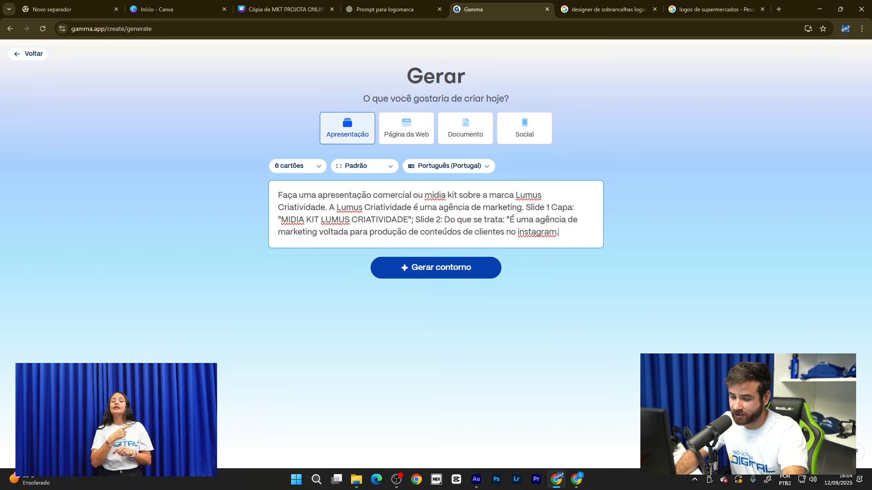
- Close the slide 2 quotation and add the third slide's heading as "Slide 3: Nossos serviços:"
type("\" S")
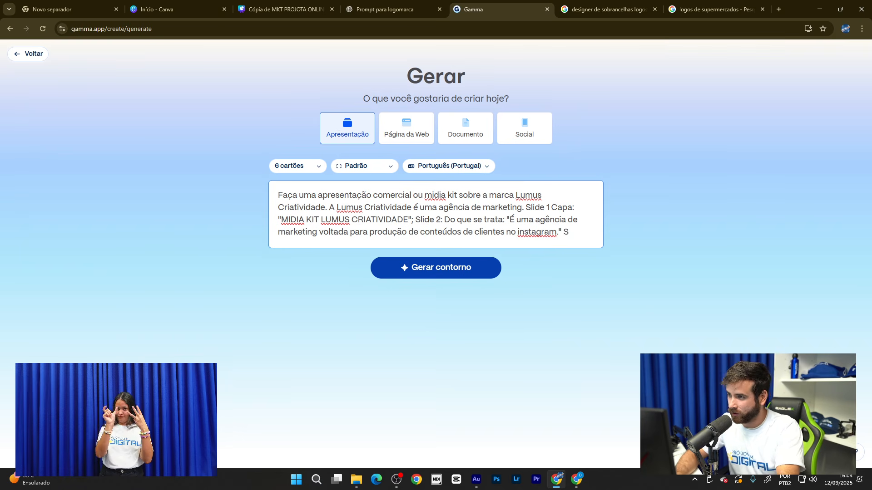
type("lide")
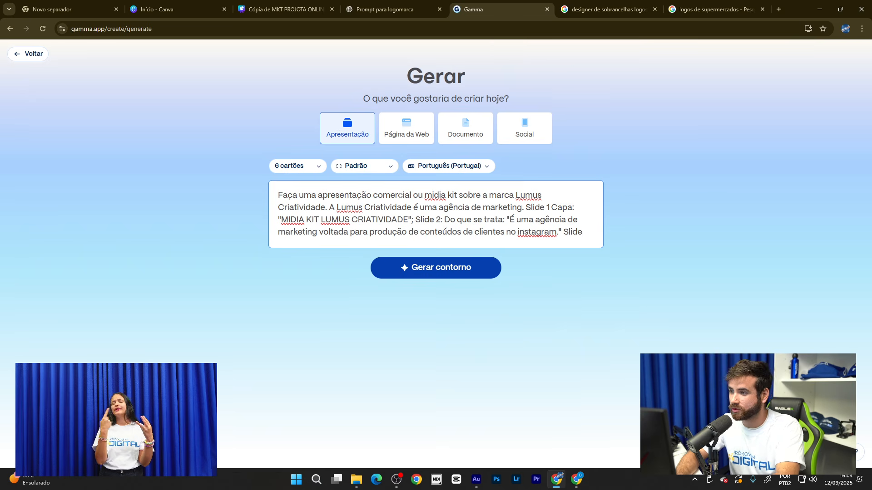
type(" 3:")
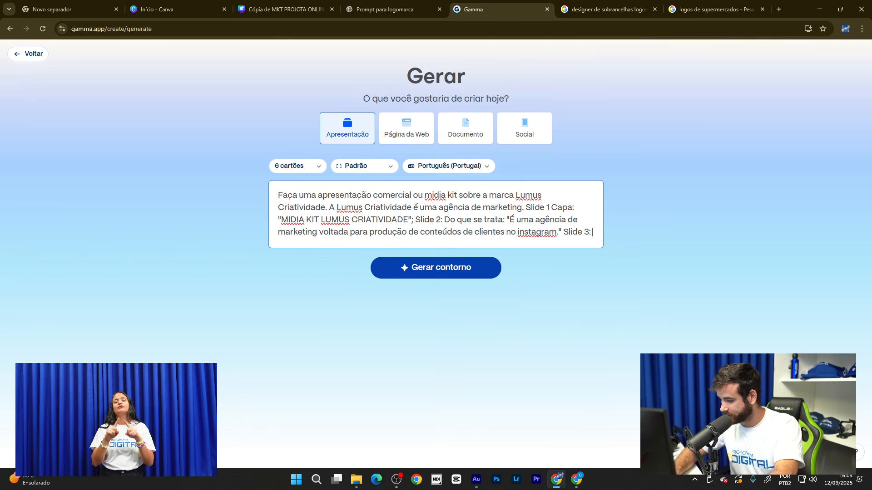
type(" Nossos ")
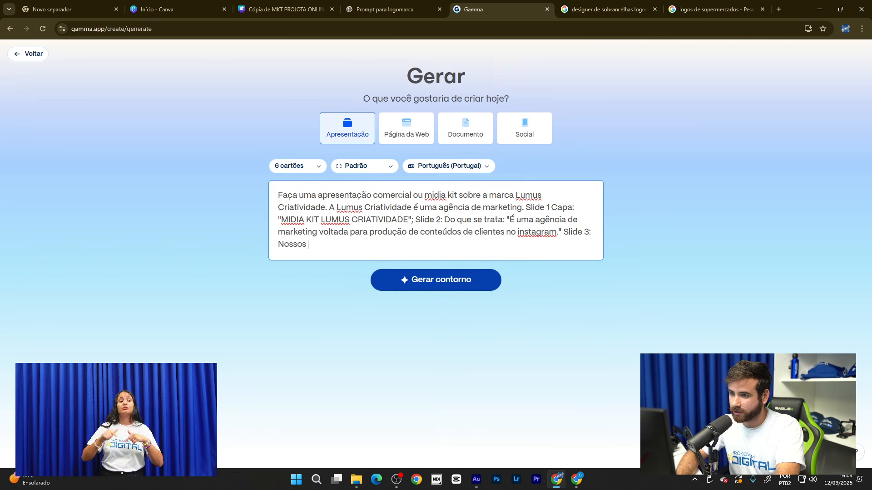
type("serviço")
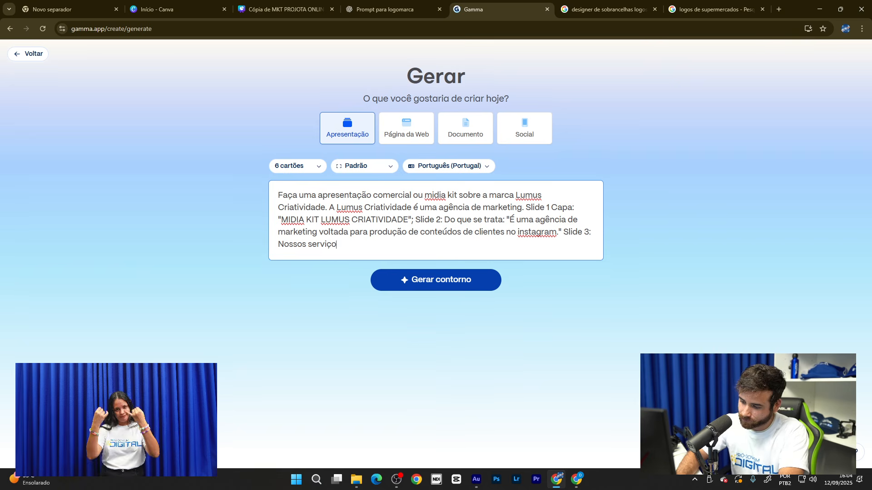
type("s: ")
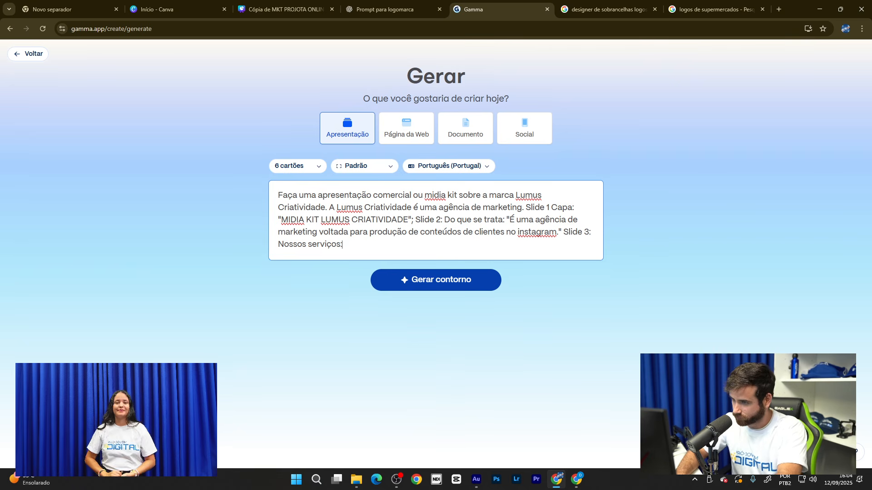
- Open the quoted services text for slide 3 with "Coletamos imagens, filmamos, fotografamos"
type("\"")
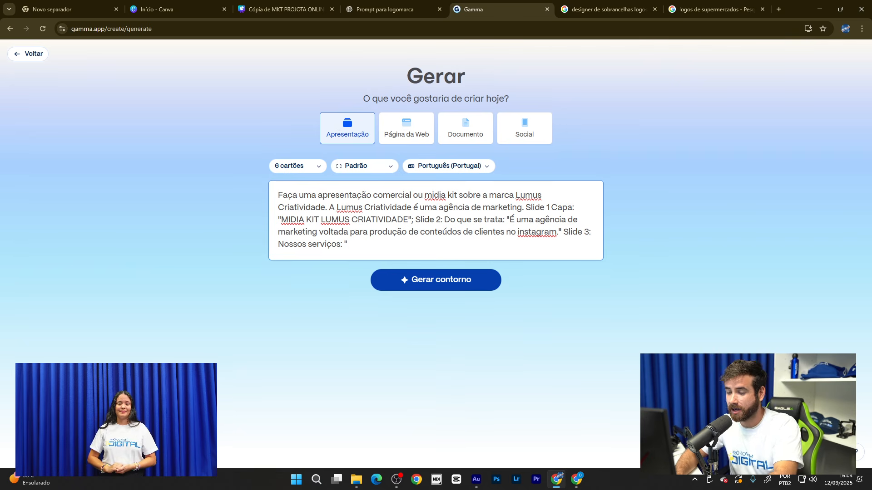
type("Co")
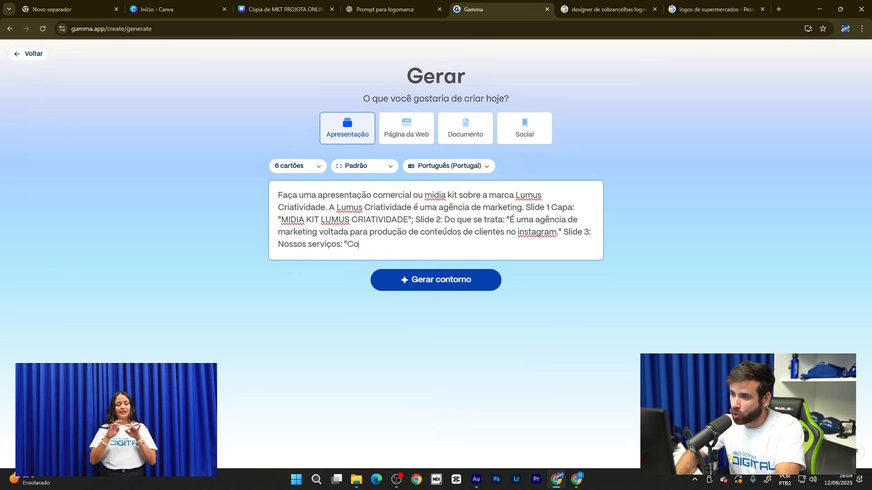
type("letamos ima")
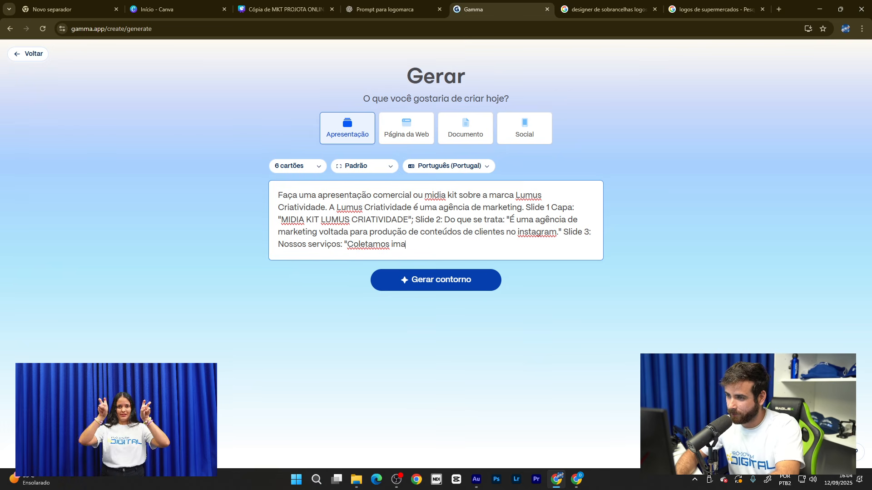
type("gens")
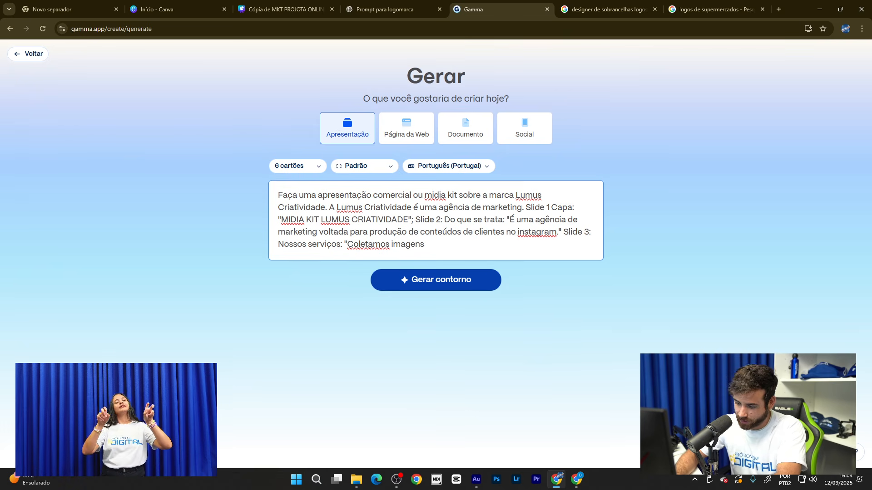
type(", film")
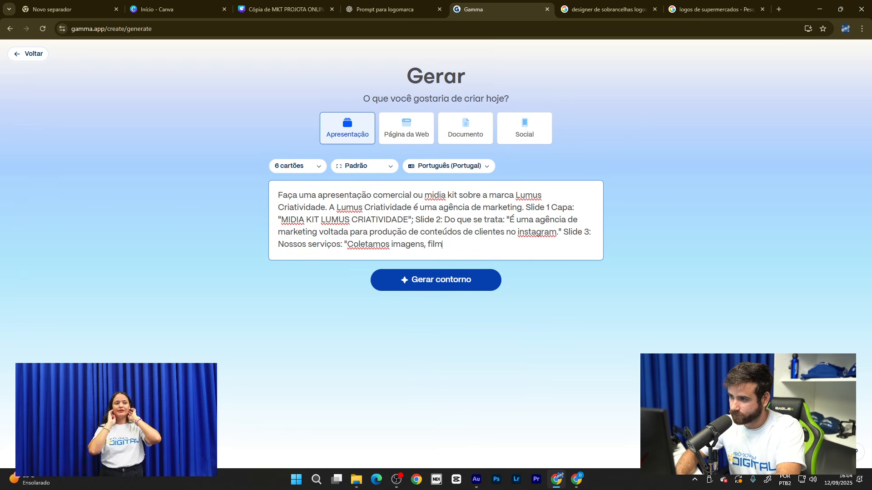
type("amos")
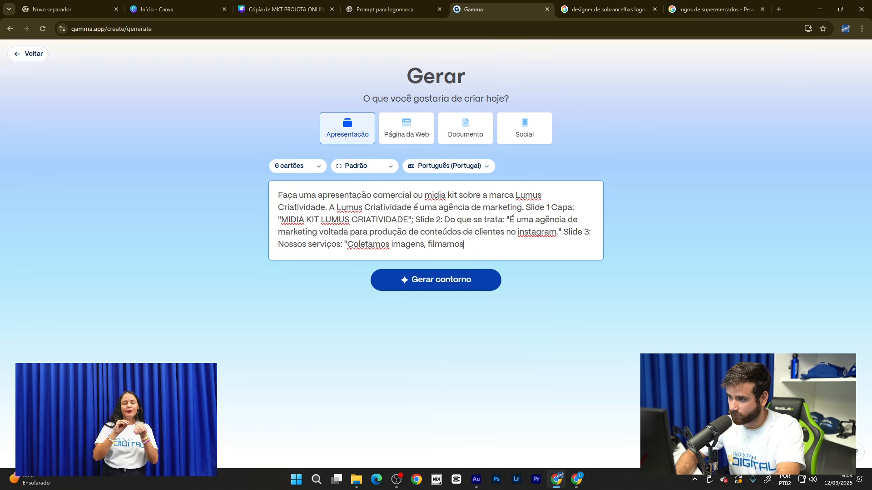
type(", fot")
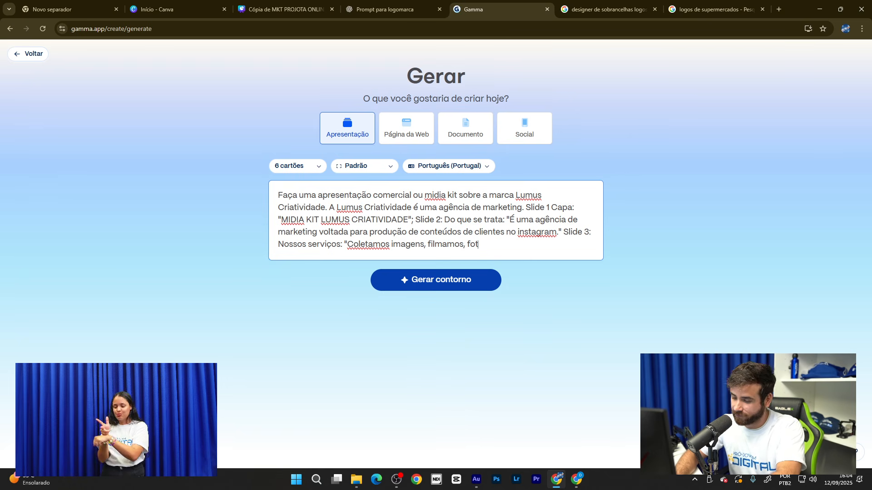
type("ogra")
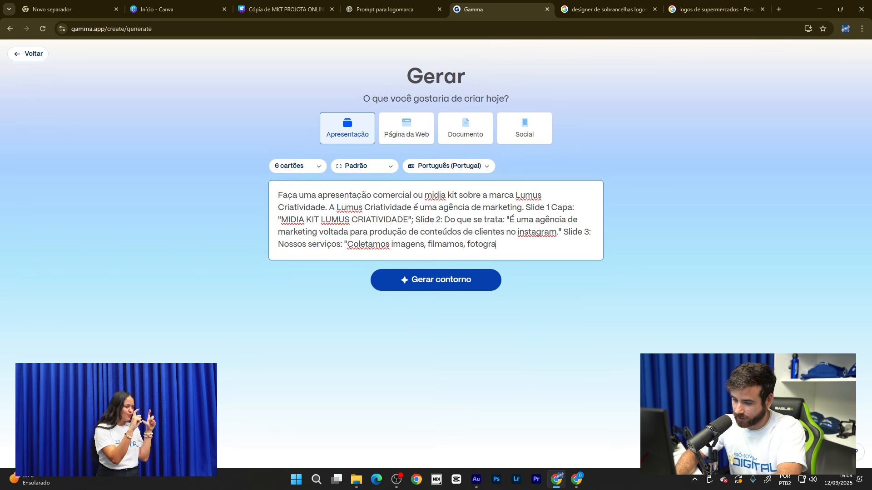
type("famos")
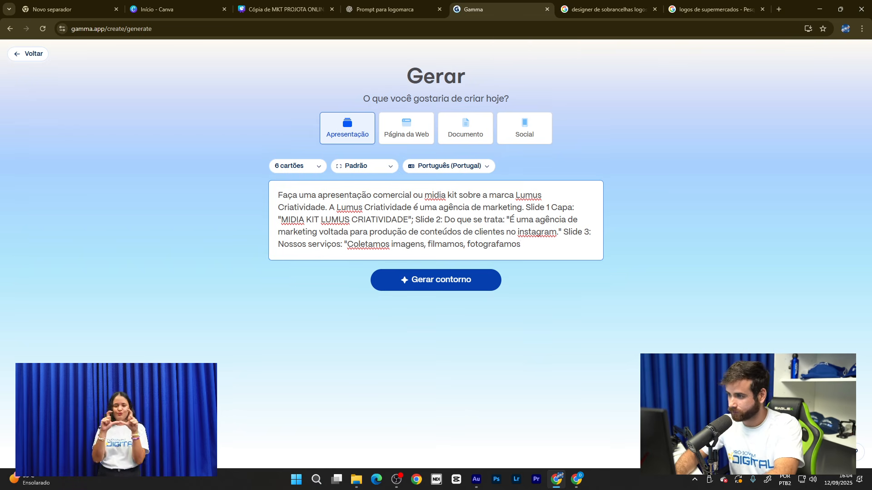
- Extend the slide 3 services list with ", editamos vídeos e roterizamos", leaving the quotation open
type(", edit")
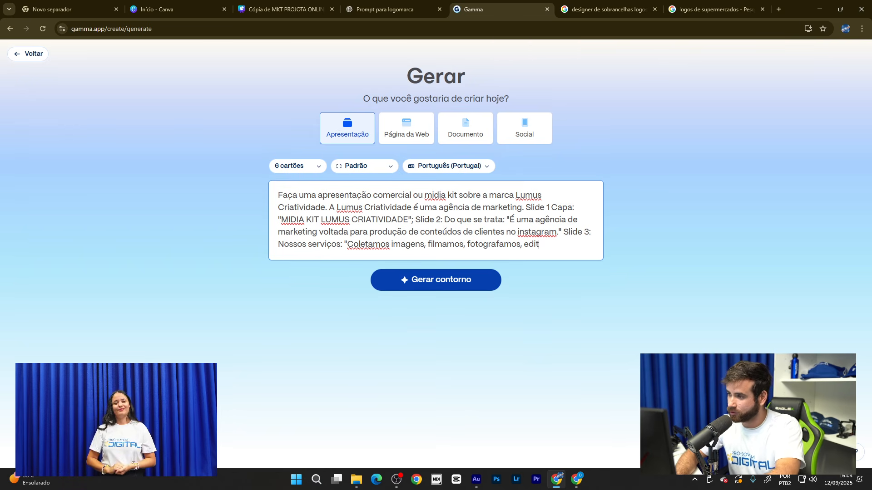
type("amos ví")
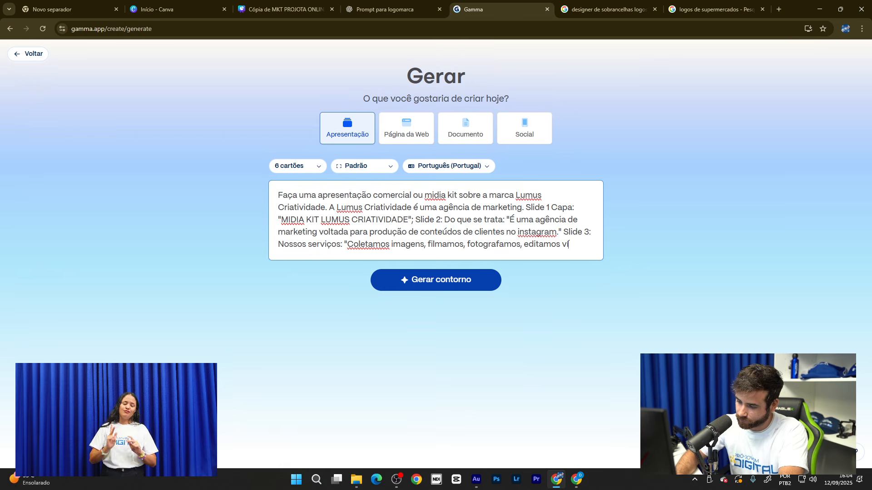
type("deos")
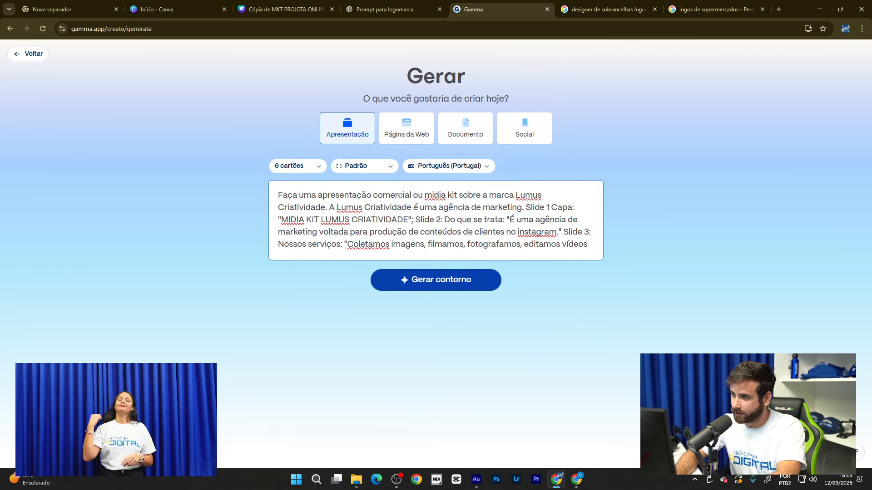
type("\"")
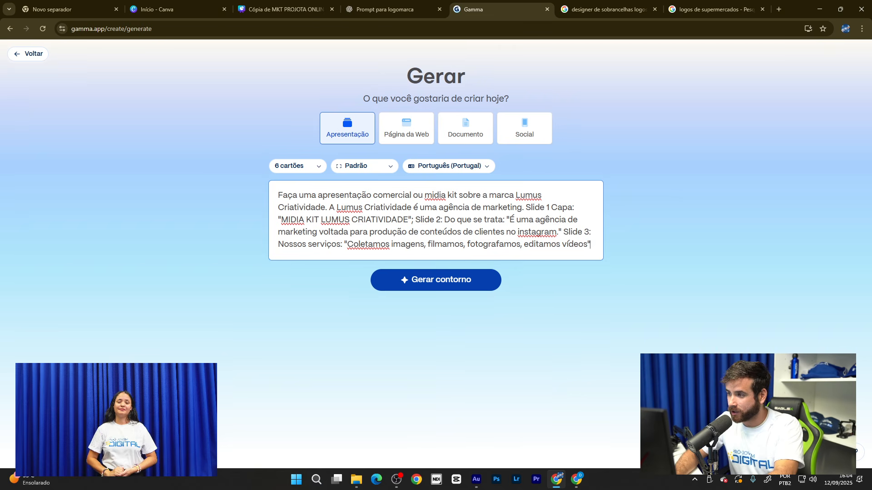
key("BackSpace")
type("e r")
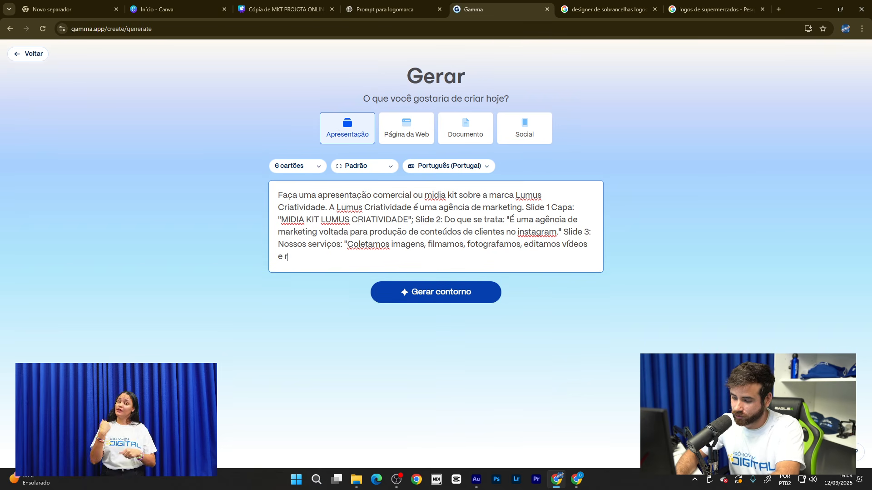
type("oterizamos")
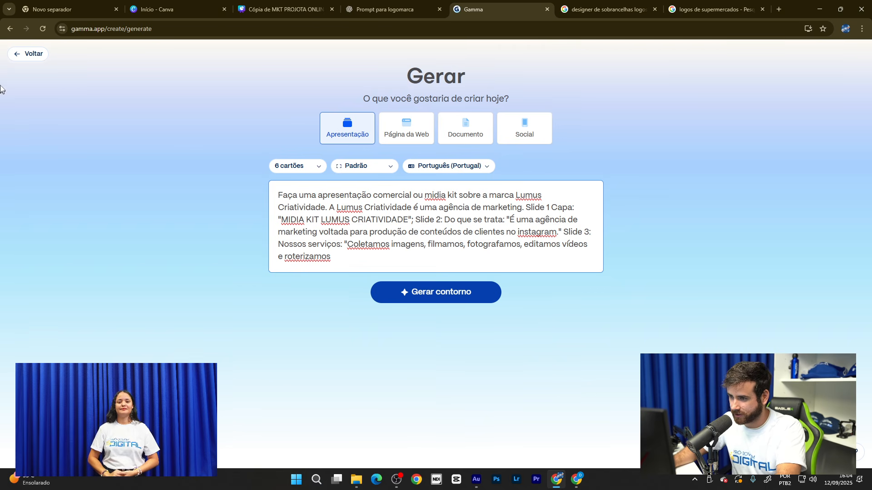
- Check the spelling suggestions for "roterizamos" and return the cursor to the end of the prompt
right_click(310, 257)
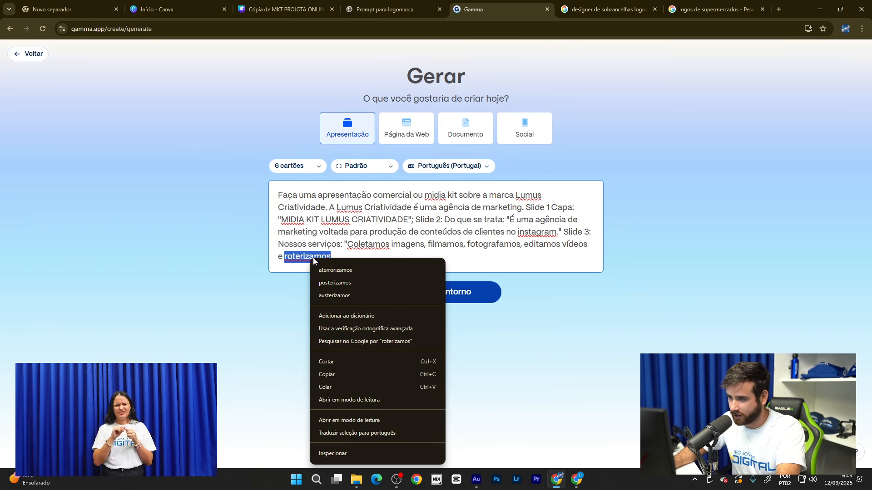
left_click(301, 306)
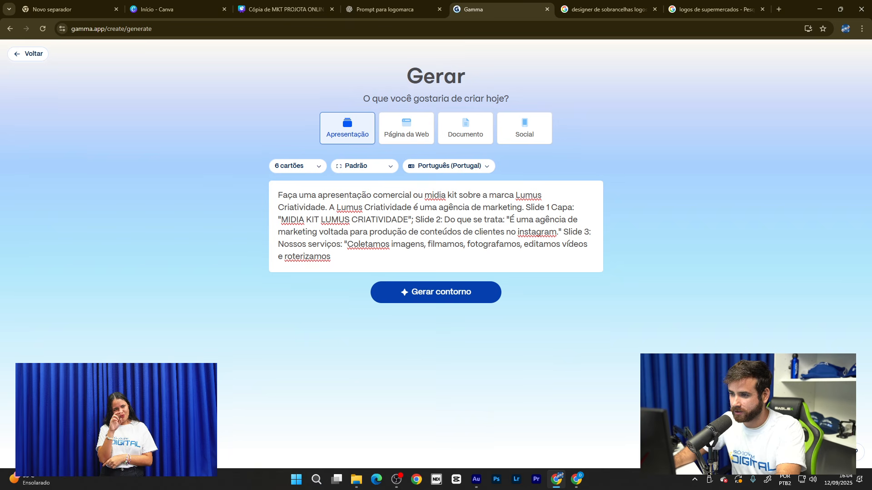
double_click(356, 258)
left_click(357, 258)
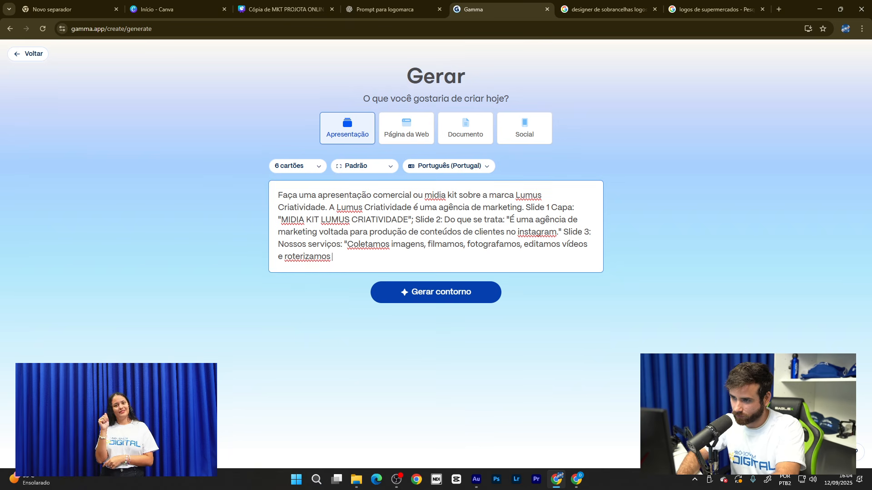
- Finish the quoted slide 3 services text with "conteúdos" and start the next entry as "; Slide 4:"
type("conteúdos")
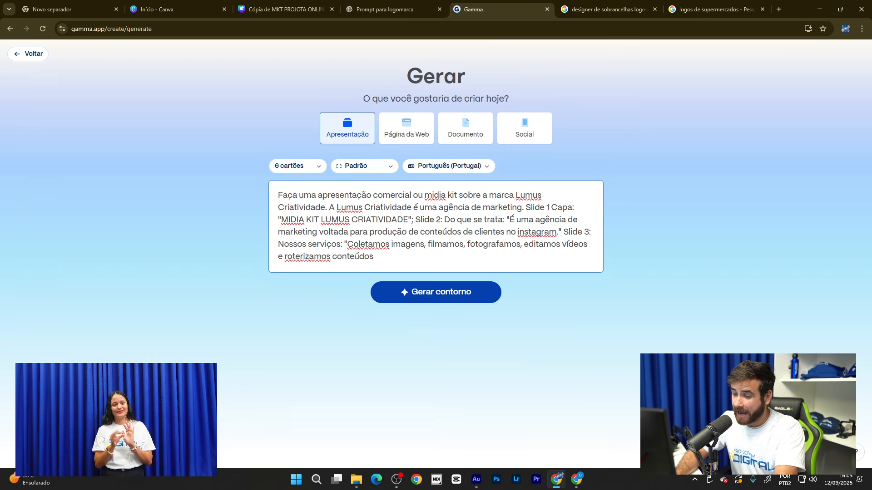
type("\"")
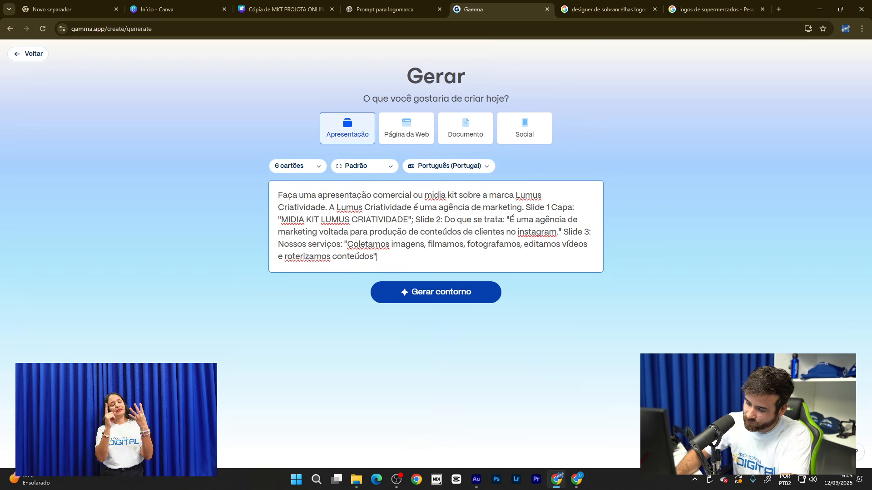
type("; Sl")
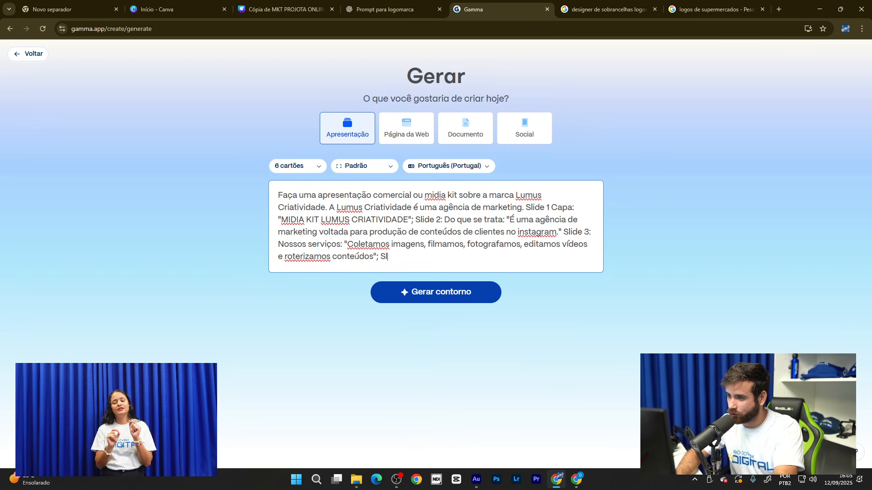
type("ide")
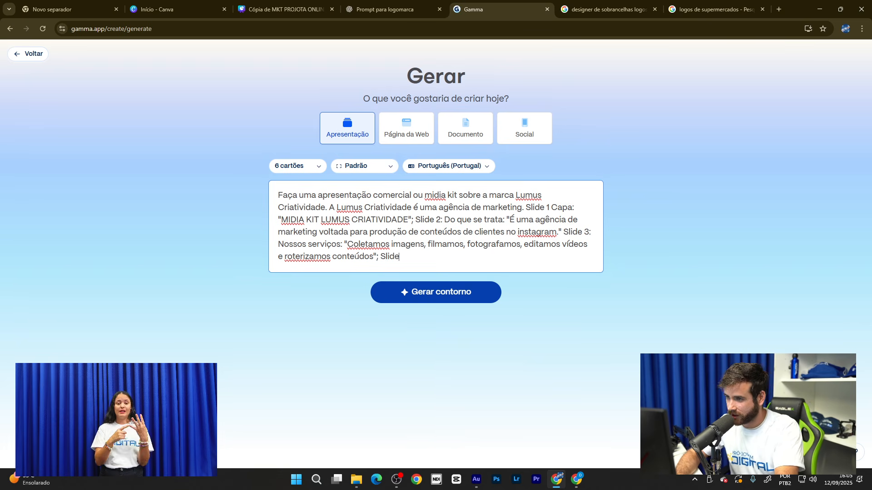
type(" 4")
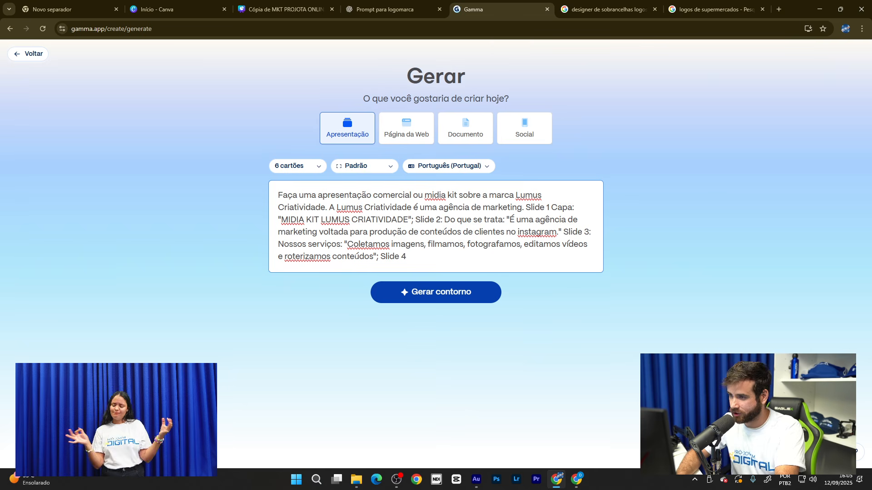
type(":")
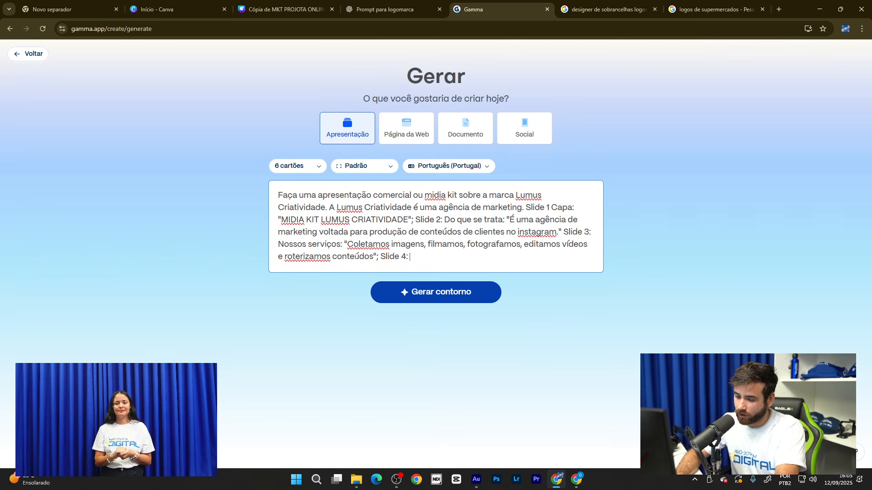
- Add the slide 4 heading "Dor que solucionamos:" and open a quotation after it
type(" Dor qe")
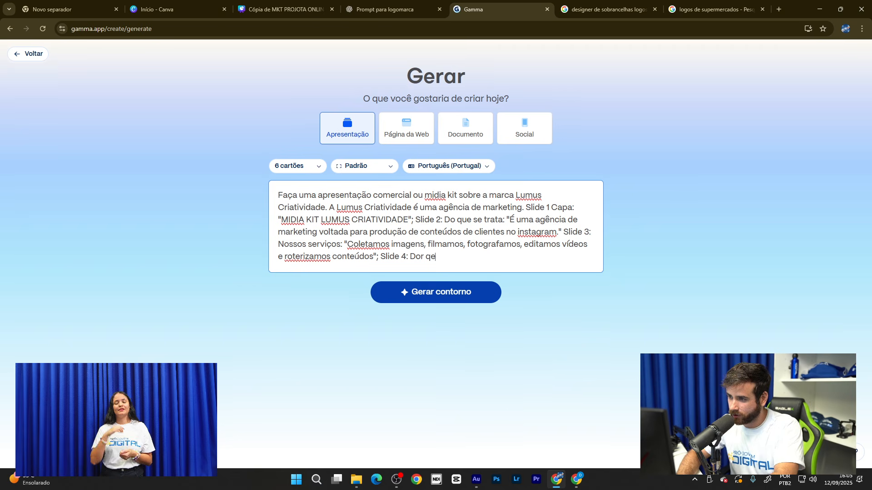
key("BackSpace")
type("ue solu")
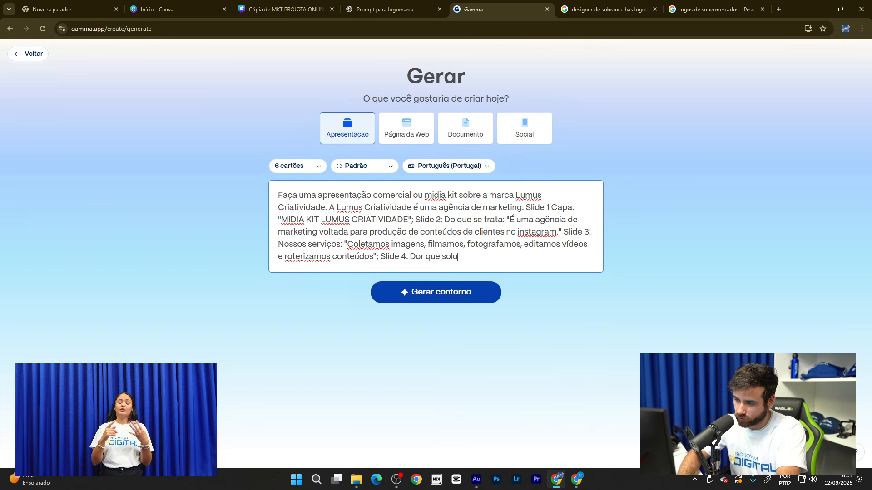
key("BackSpace")
type("ucionamos")
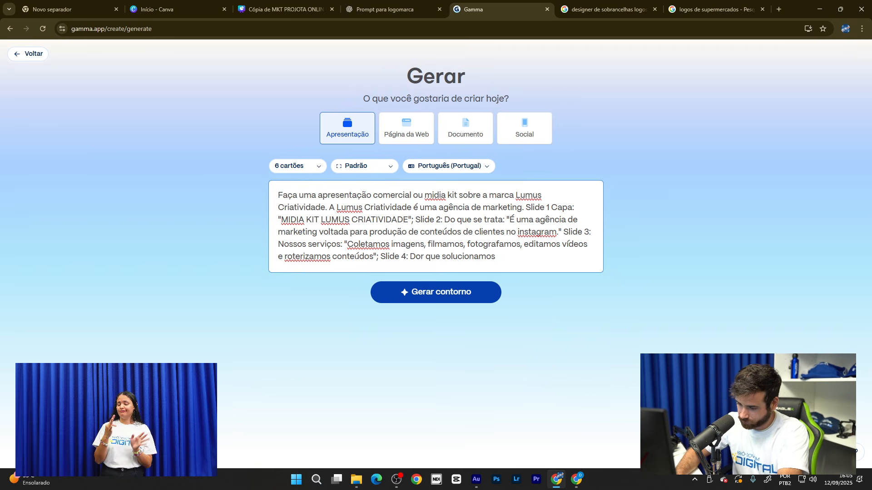
type(": \"")
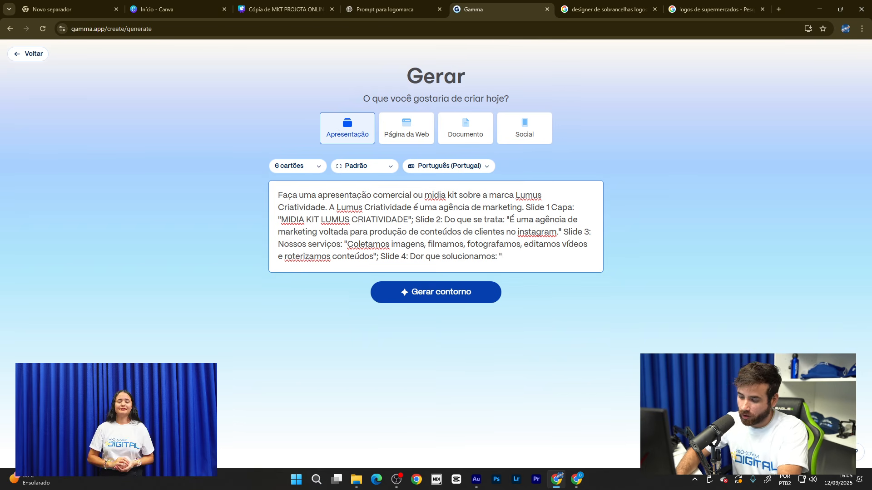
- Begin the quoted slide 4 text with "Nós ajudamos os clientes a desbloquearem suas criatividades,"
type("N")
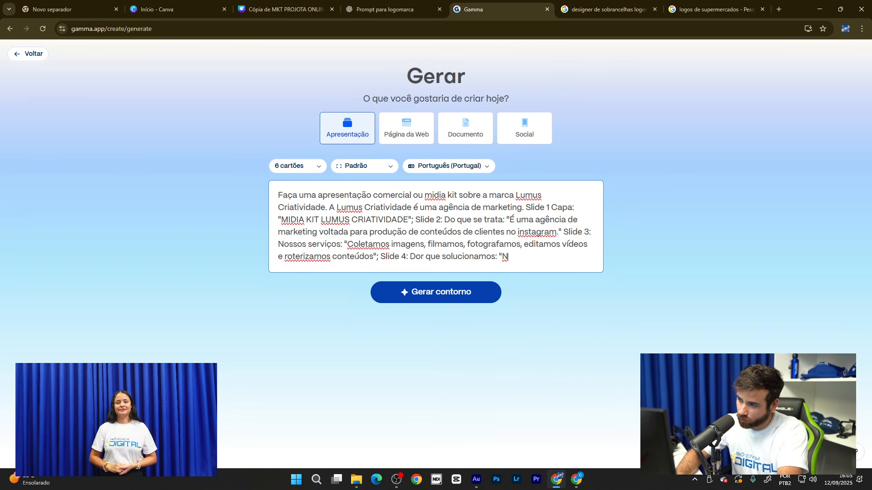
key("BackSpace")
type("Nós")
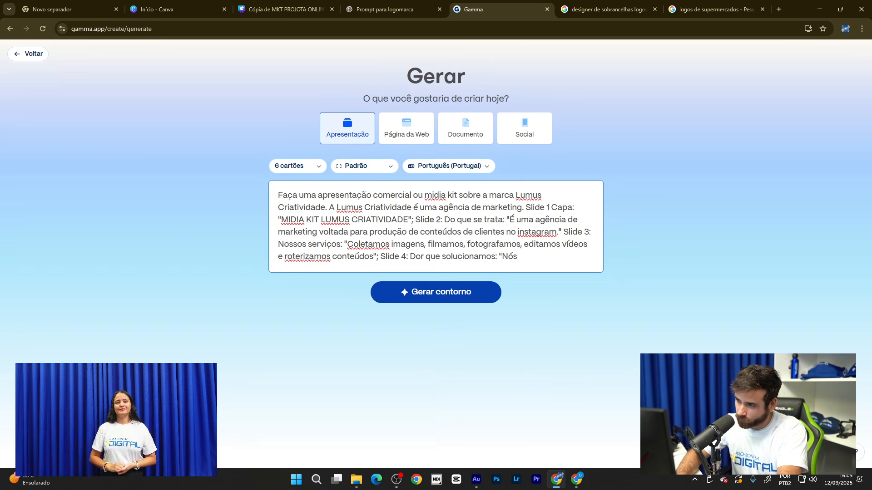
type(" ajudam")
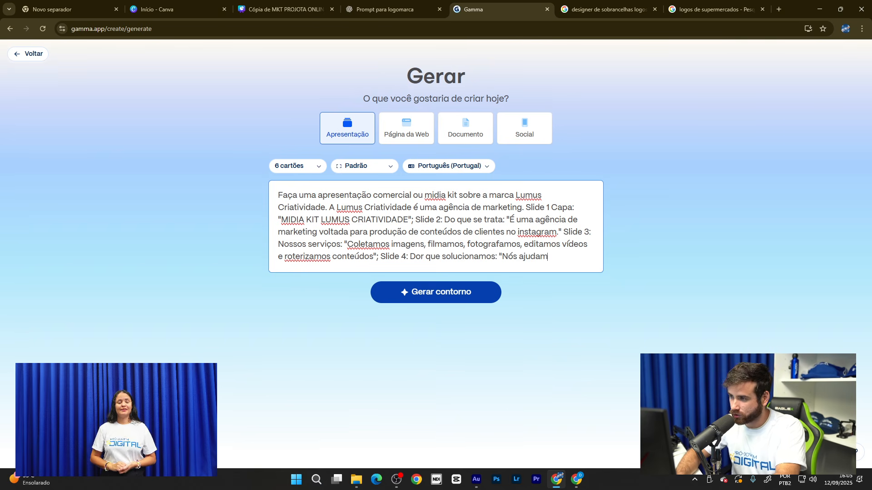
type("os os c")
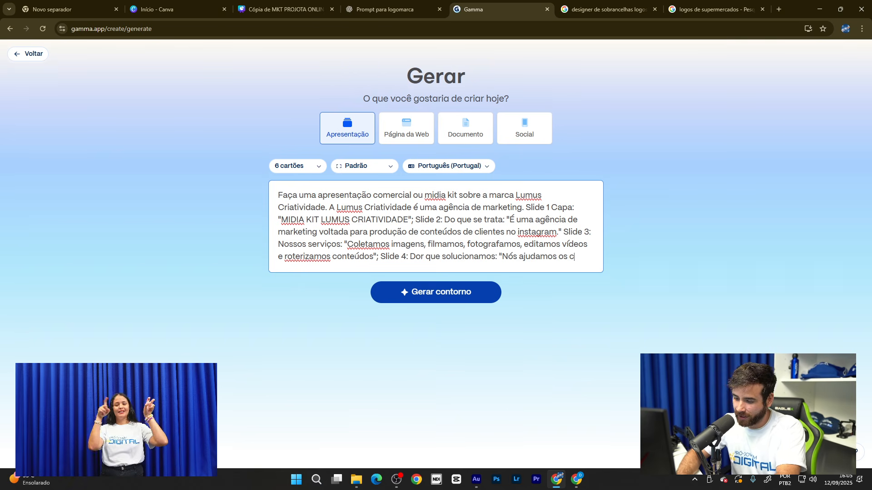
type("lientes a de")
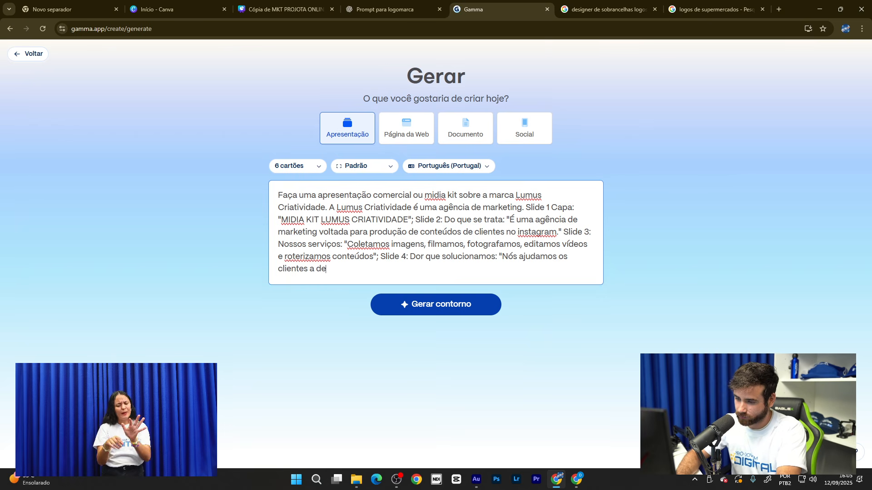
type("ssbloq")
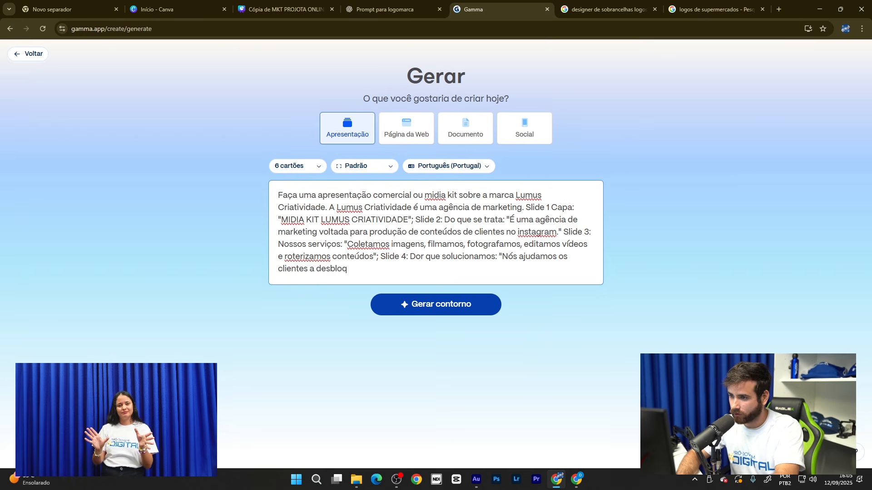
type("uear")
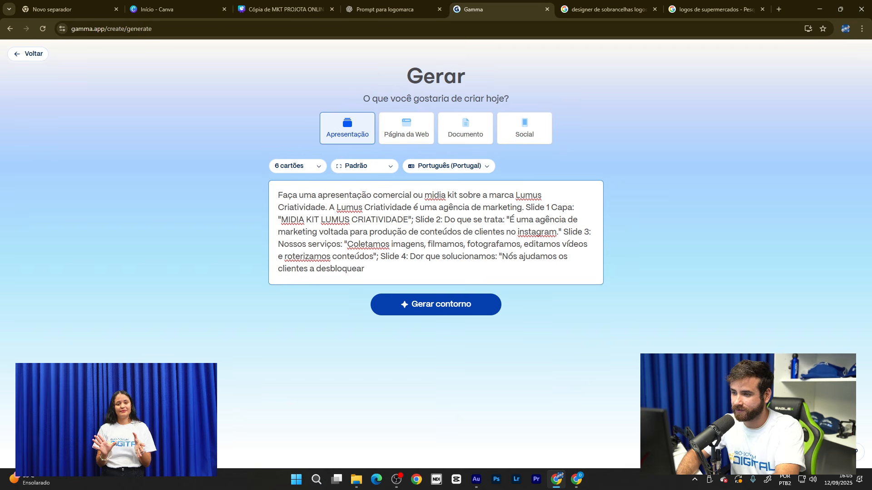
type("em suas c")
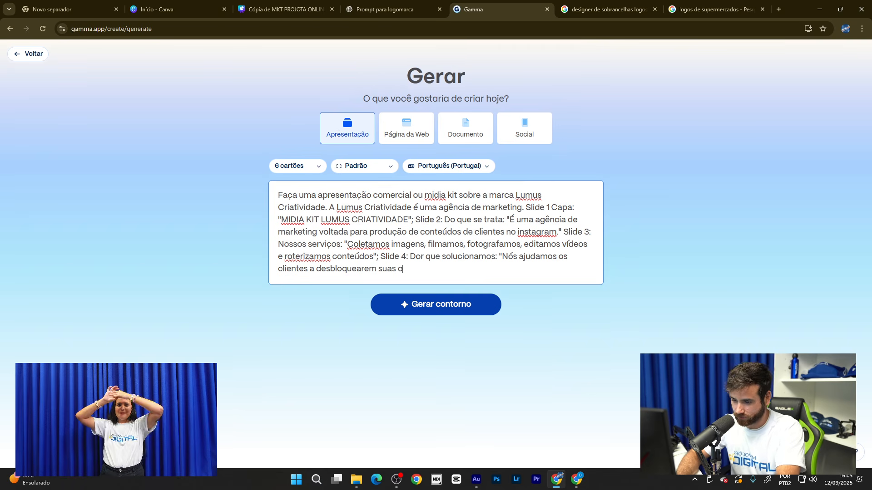
type("riativid")
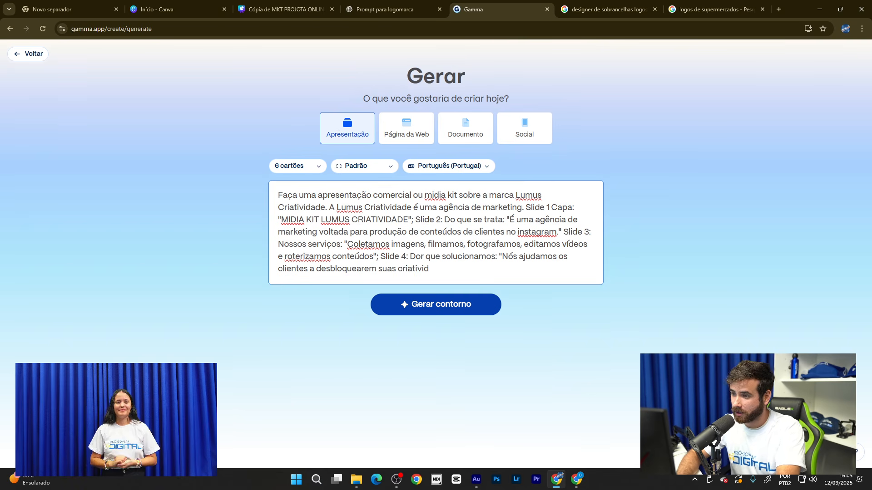
type("ades, ")
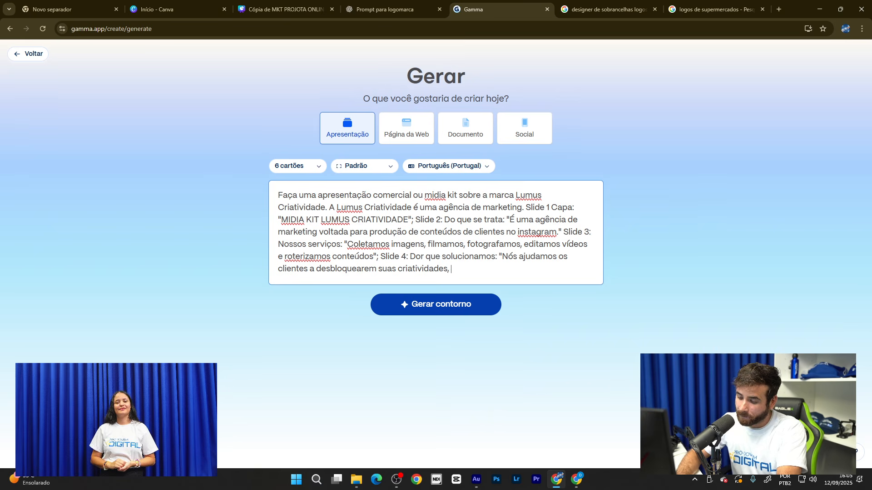
- Continue the slide 4 text with "bem como conectamos nosso clientes aos clientes"
type("bem como")
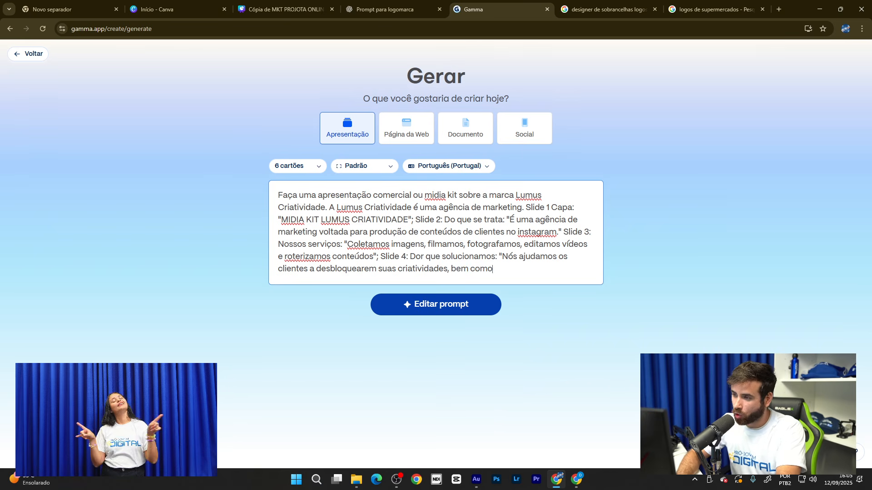
type(" conect")
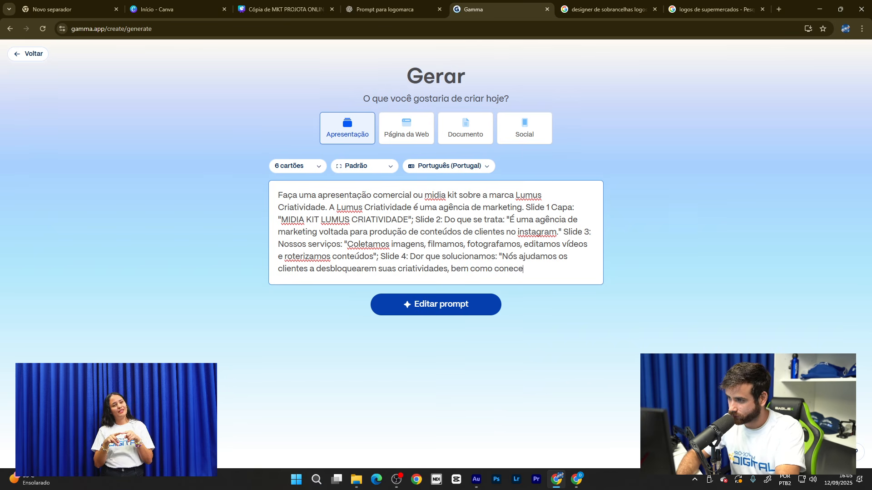
type("amos nossso")
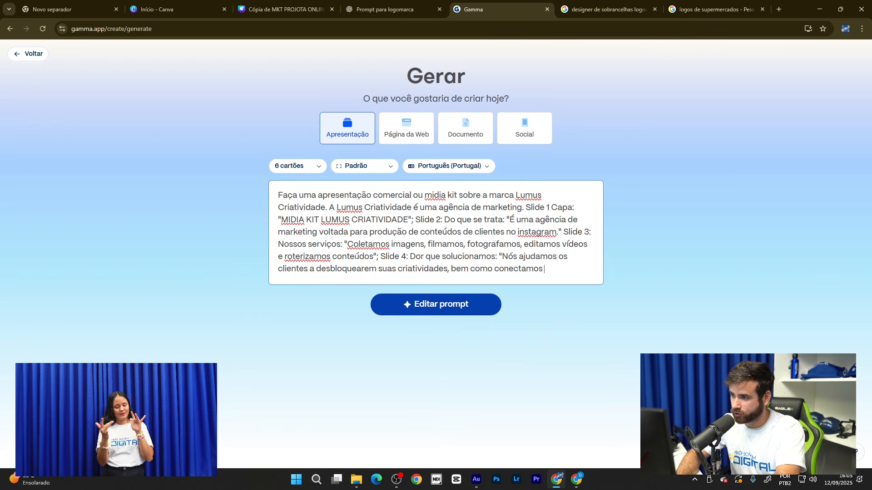
key("BackSpace")
key("BackSpace")
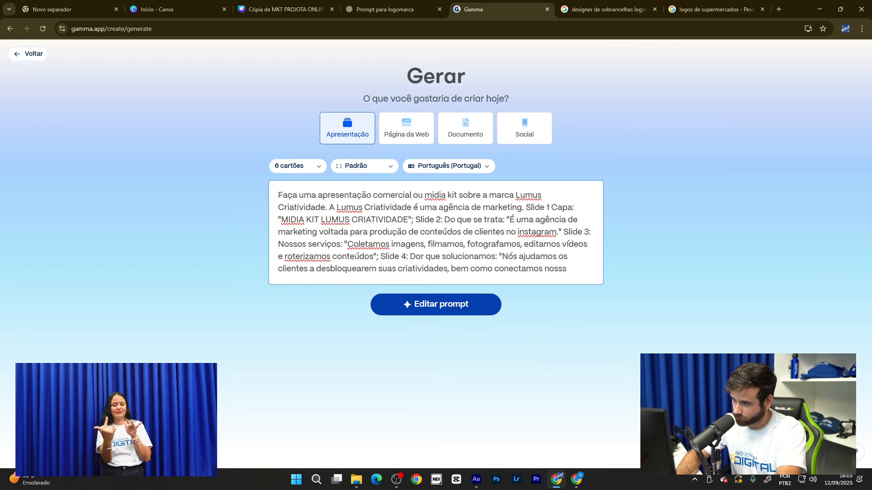
type("o clientes")
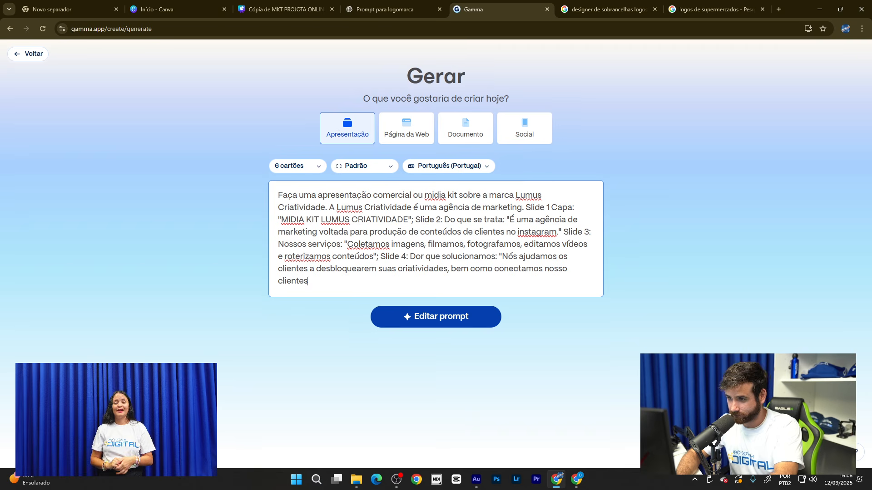
type(" aos cl")
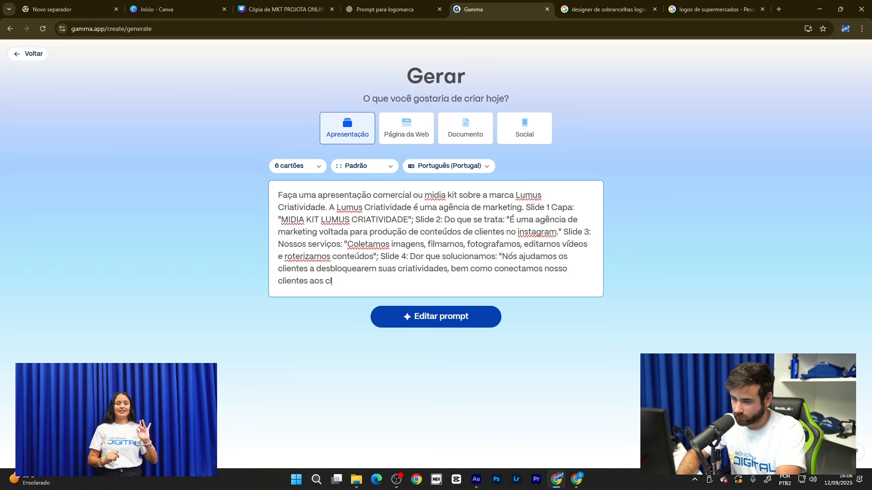
type("ientes ")
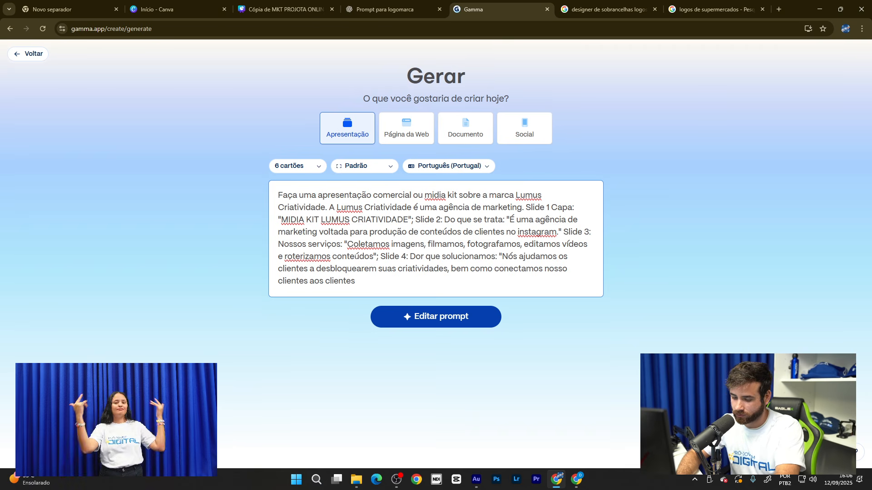
- Complete the slide 4 text with "deles com soluções criativas", closing the quotation with a period after it
type("deles c")
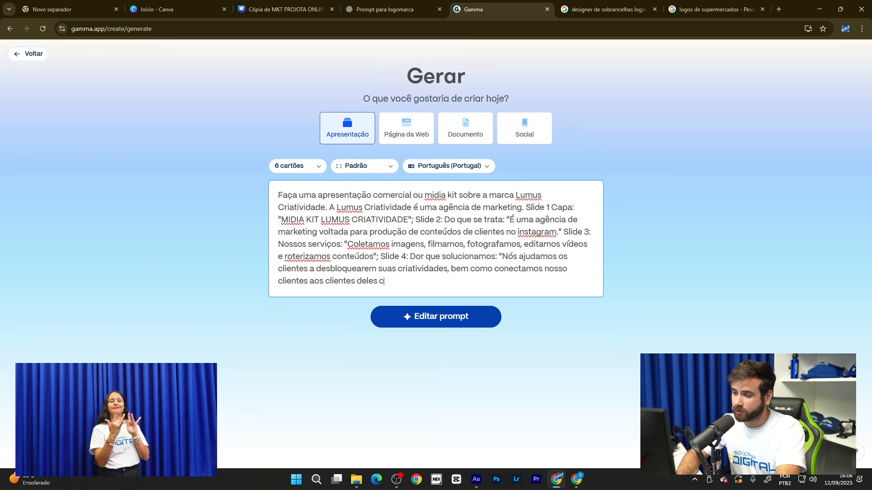
type("om ")
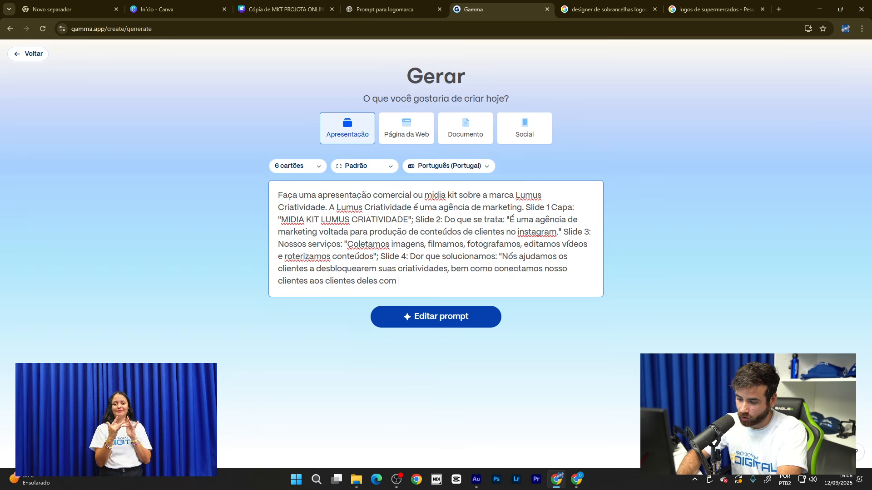
type("soluçõ")
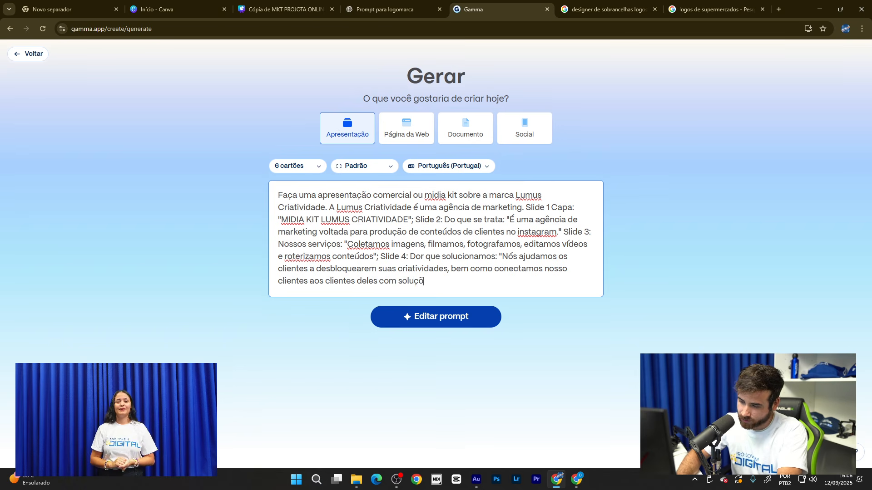
type("es ")
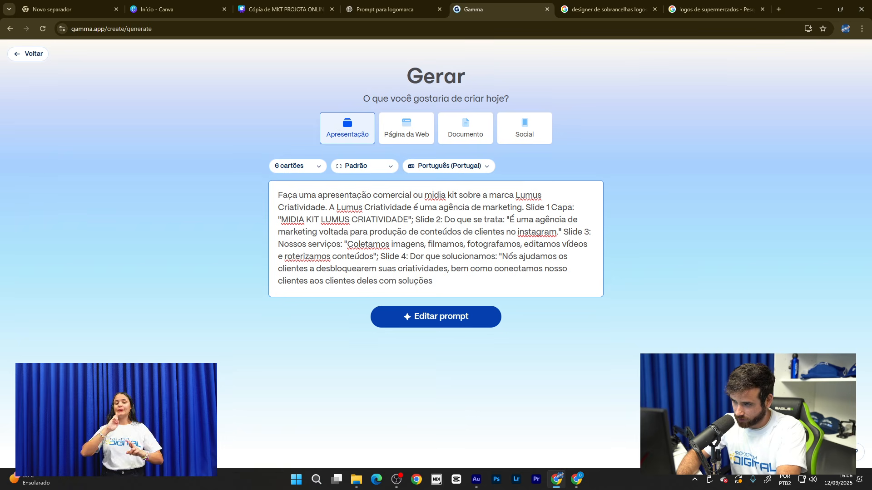
type("criti")
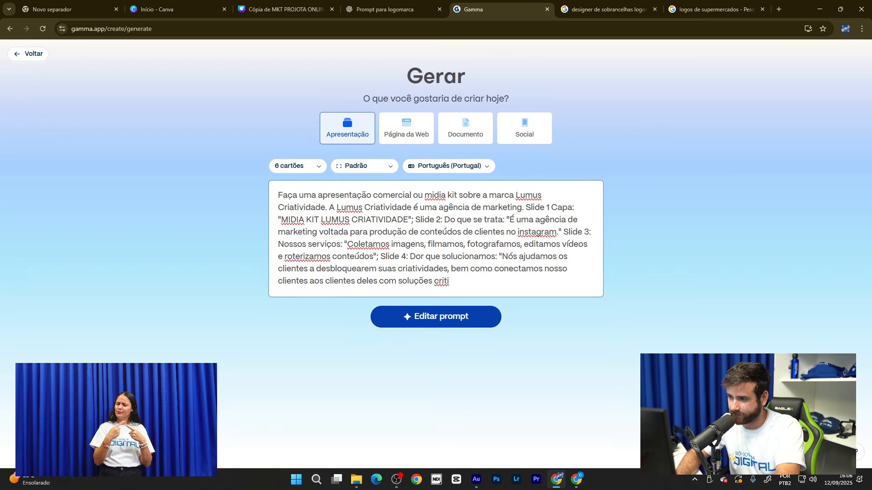
key("BackSpace")
key("BackSpace")
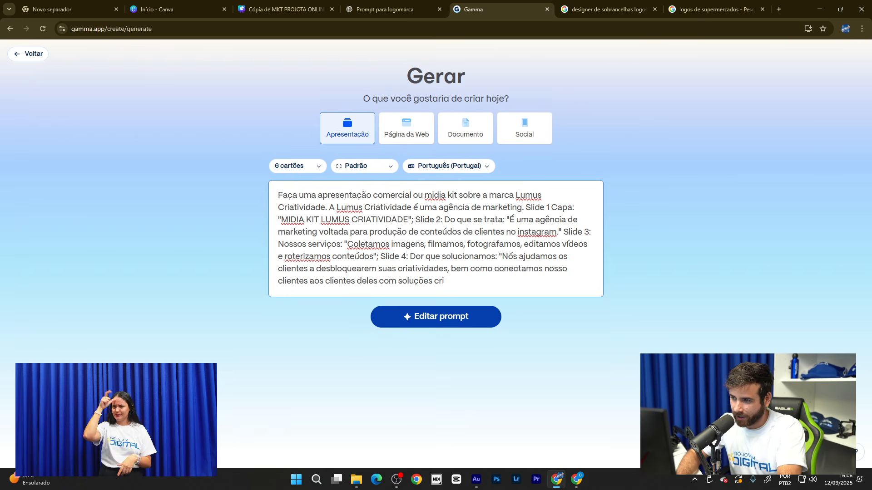
type("ativas")
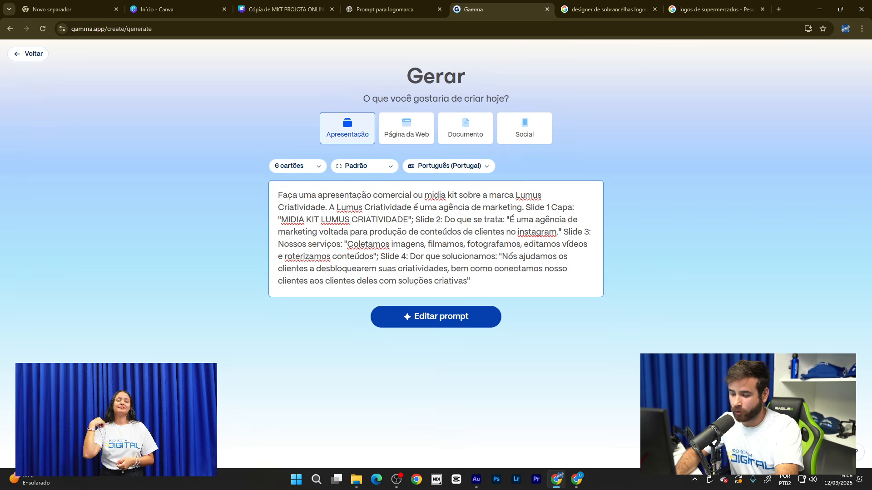
type("\".")
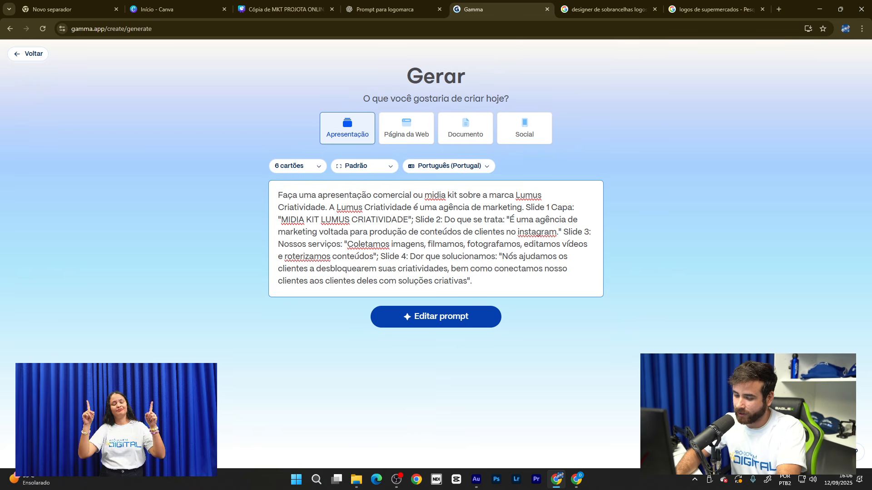
- Add the slide 5 heading "Valores:" to the prompt, followed by the first price, "Pacote mensal é 1500 reais"
type(" Slide 5")
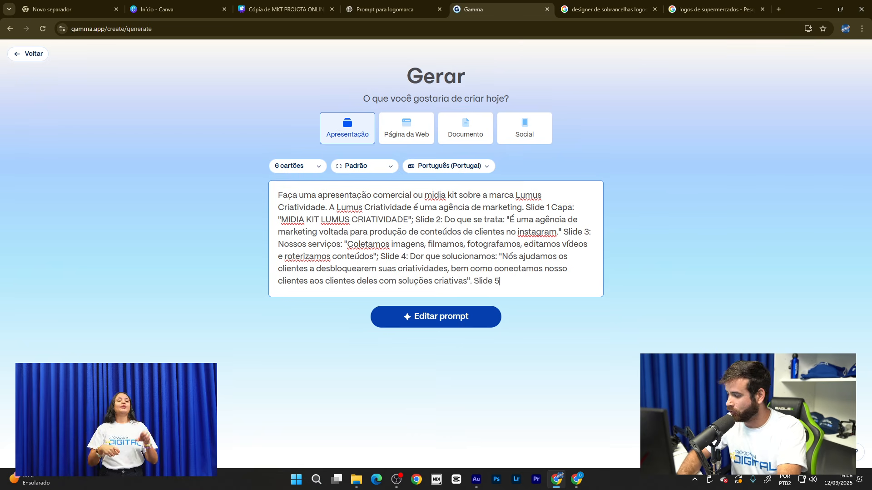
type(":")
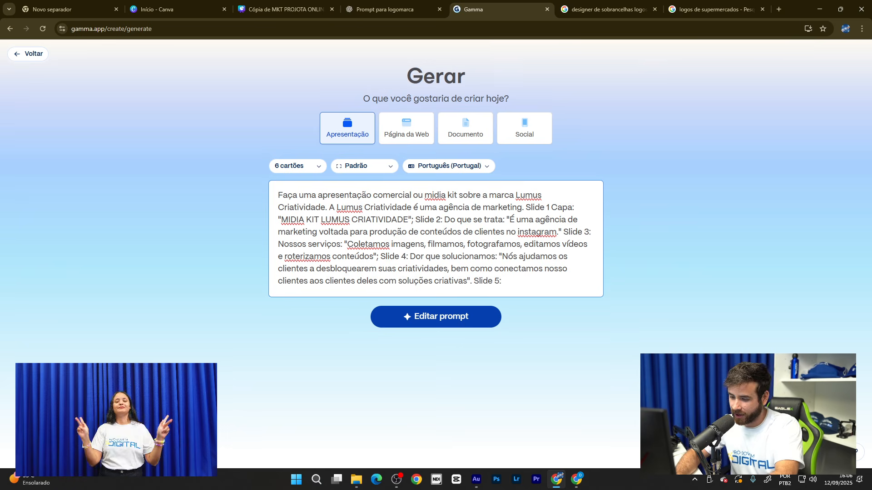
type(" Valores")
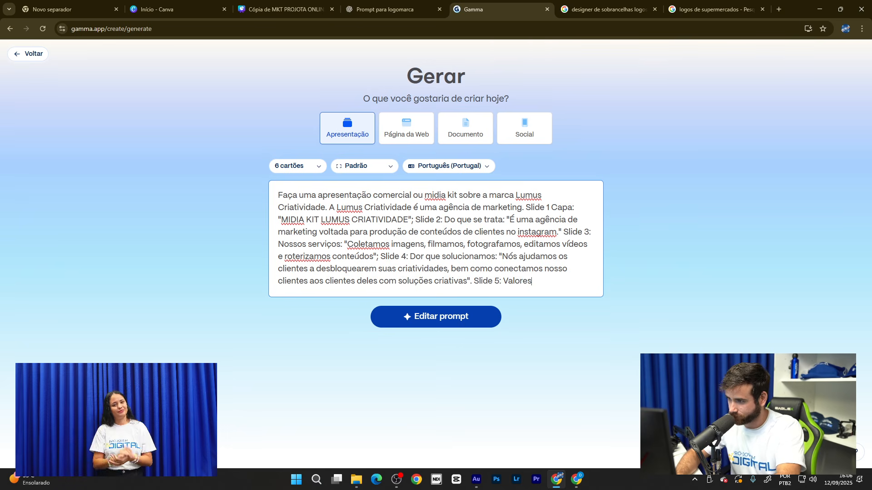
type(": P")
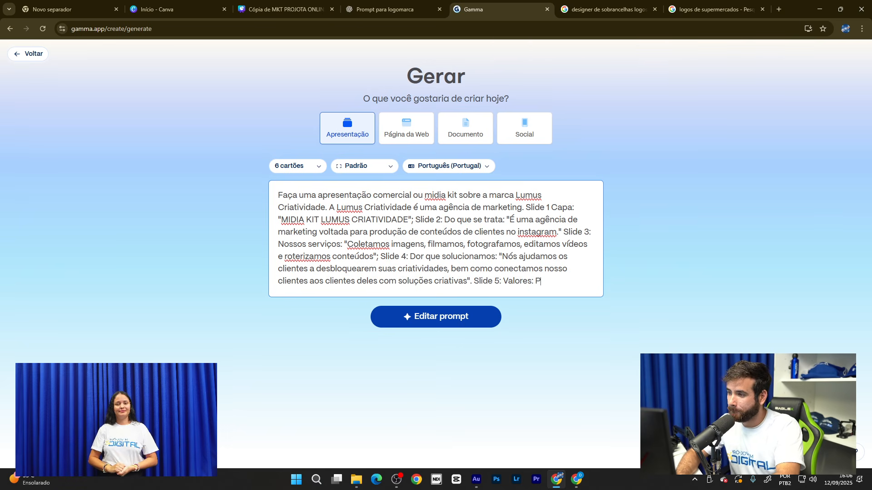
type("acote mensal ")
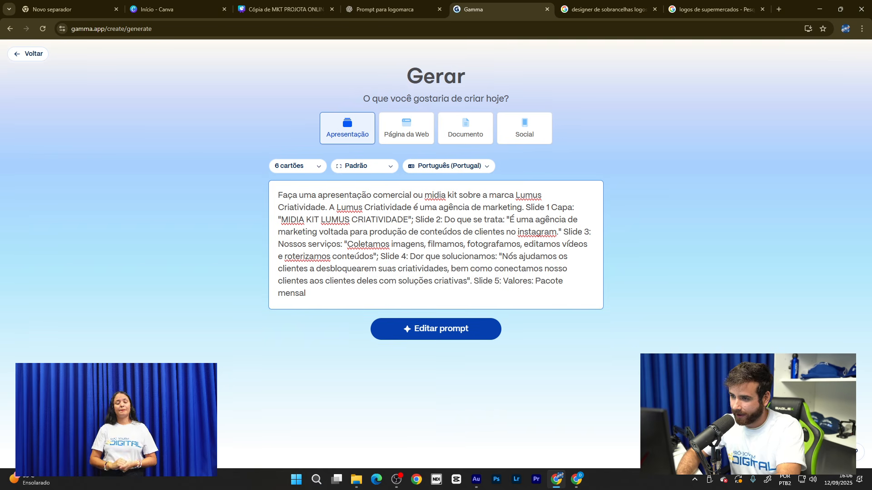
type("é 1")
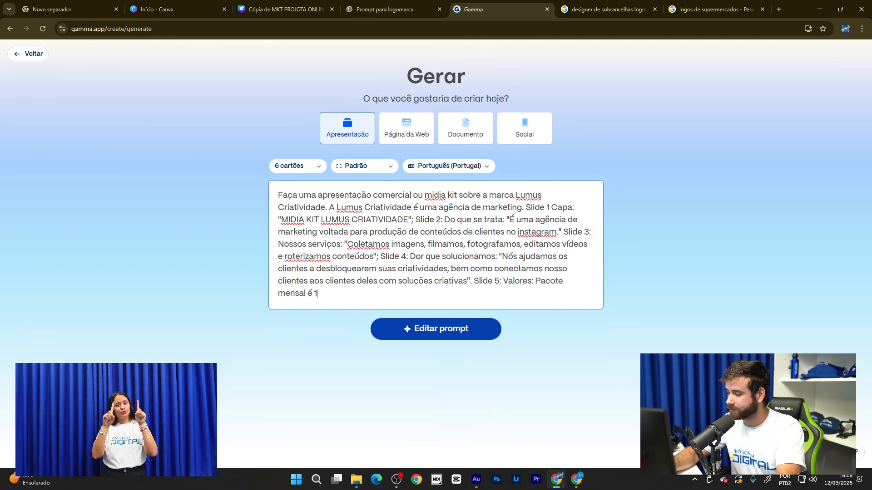
type("500 rea")
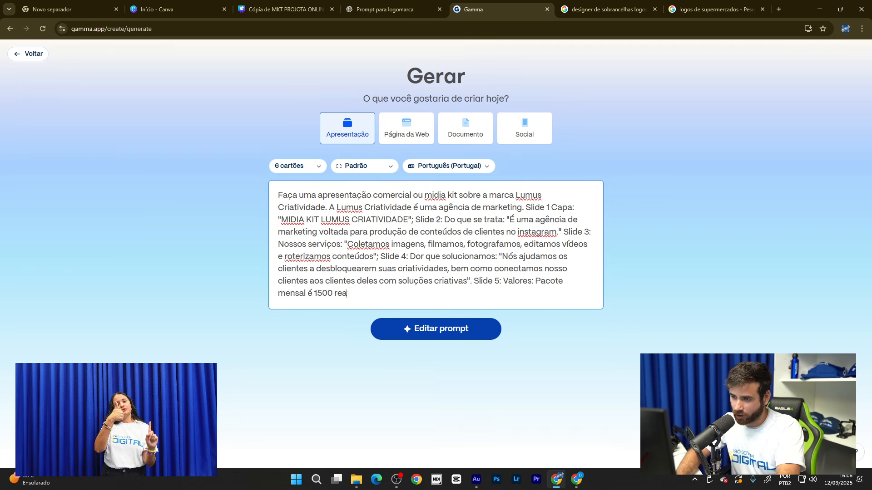
type("is")
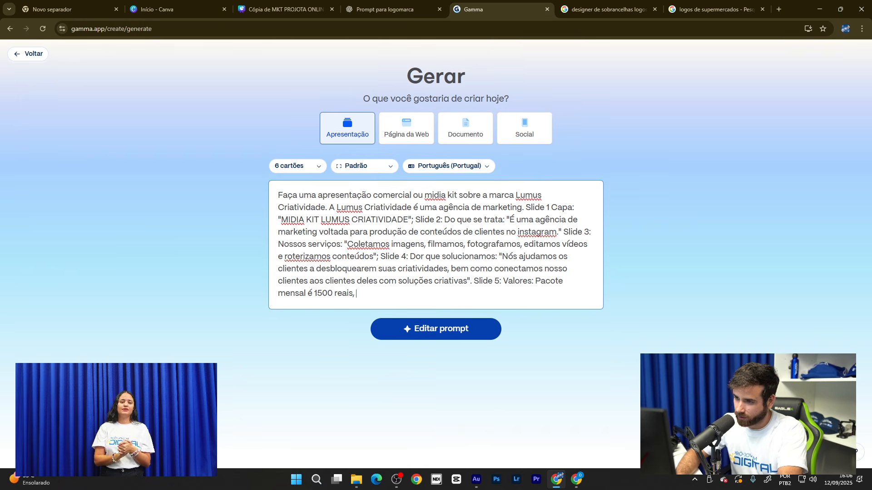
- Continue the slide 5 price list with ", pacote semestral 950 reais"
type(", paco")
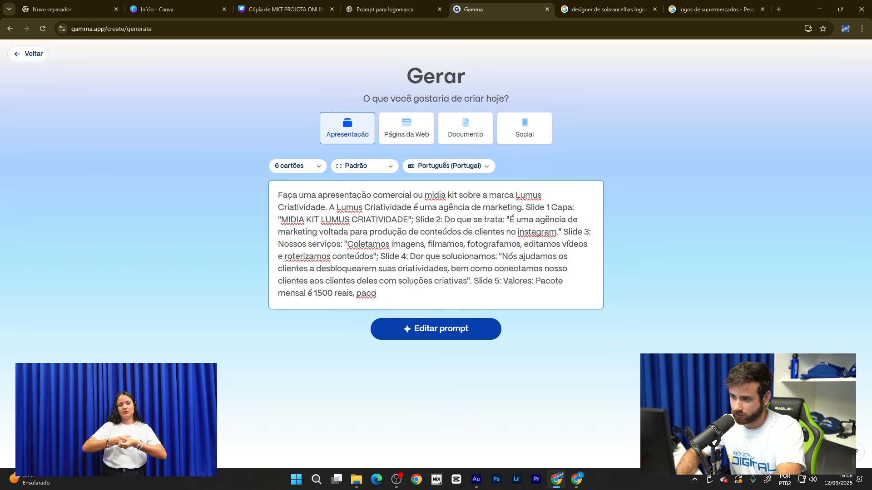
type("te sem")
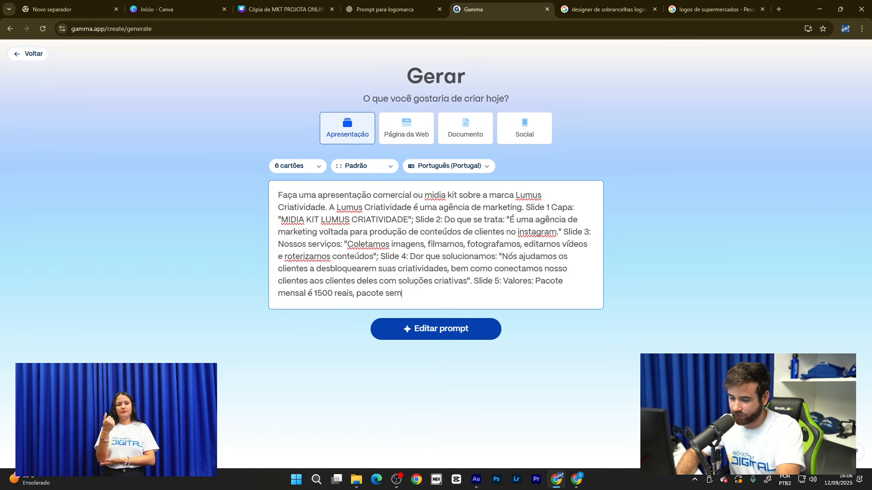
type("estra")
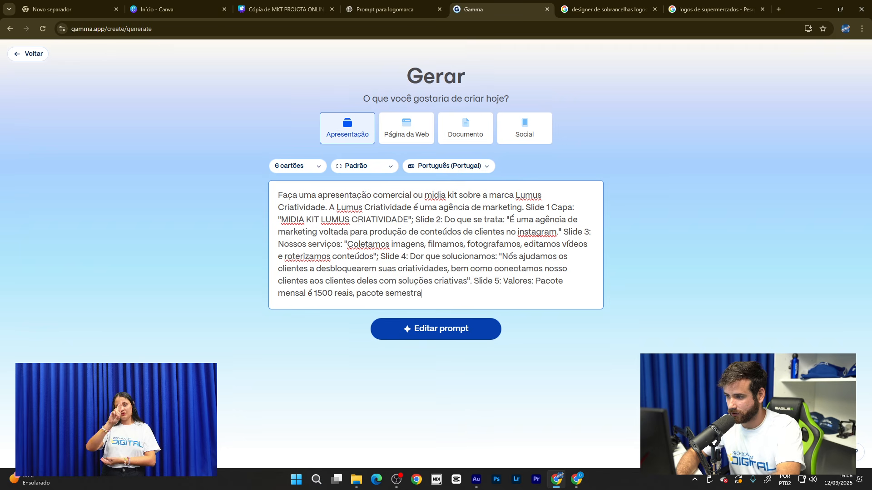
type("l 950")
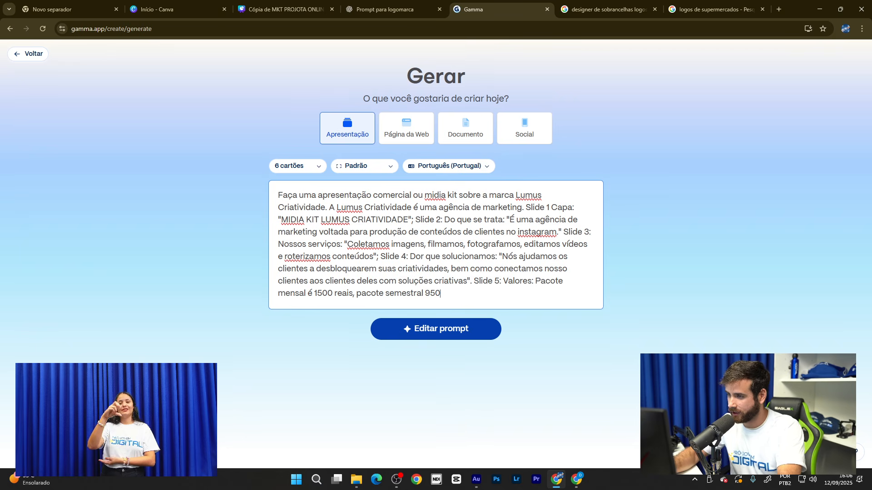
type(" reais")
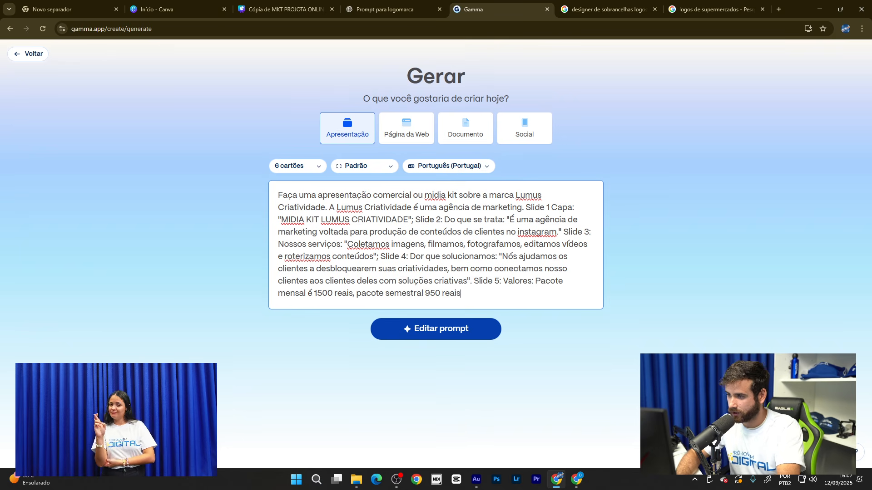
- Complete the slide 5 price list with ", pacote anual é 650"
type(", ")
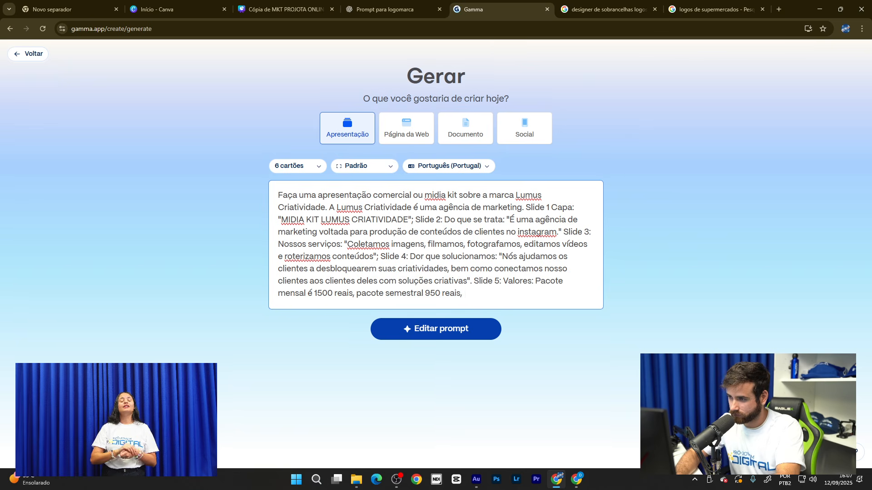
type("anul")
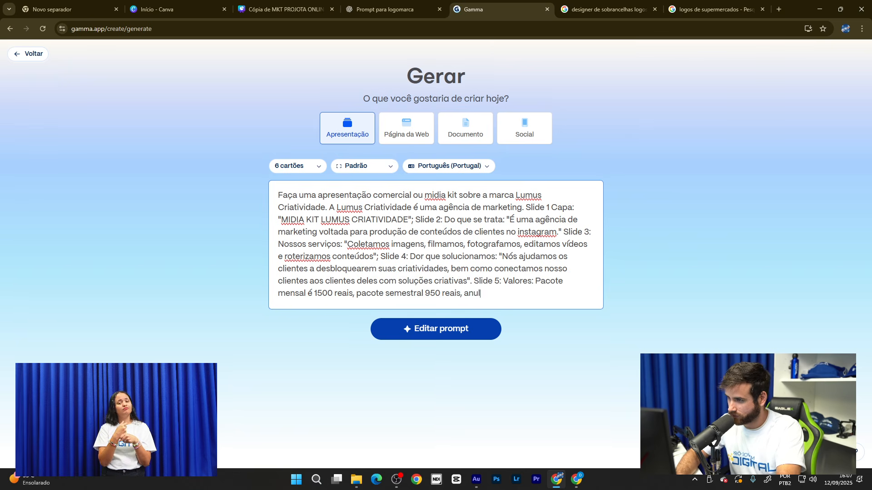
key("BackSpace")
key("BackSpace")
key("BackSpace")
key("BackSpace")
type("pacote anual ")
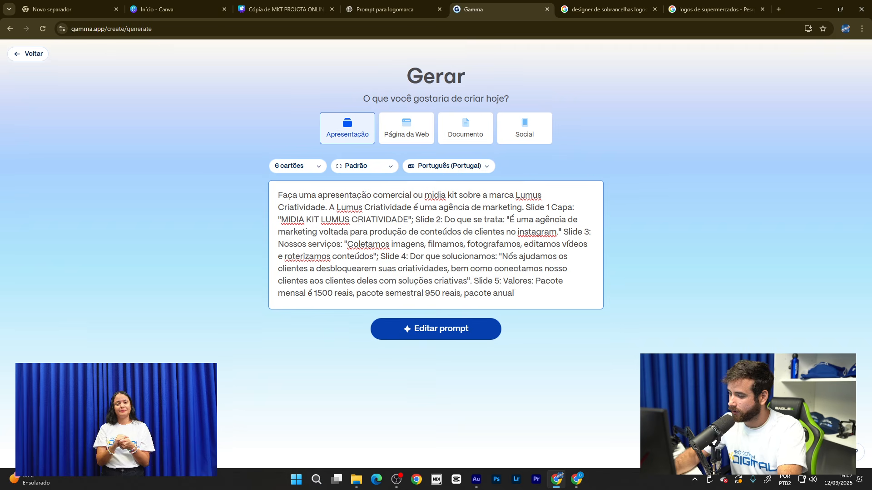
type("é 650")
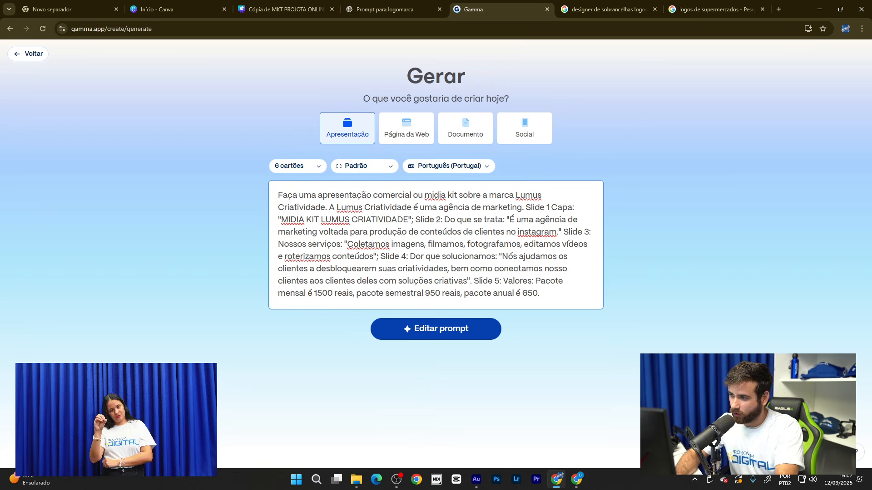
- End the slide 5 price list with a period and add the heading "Slide 6: CTA:"
type(". Sli")
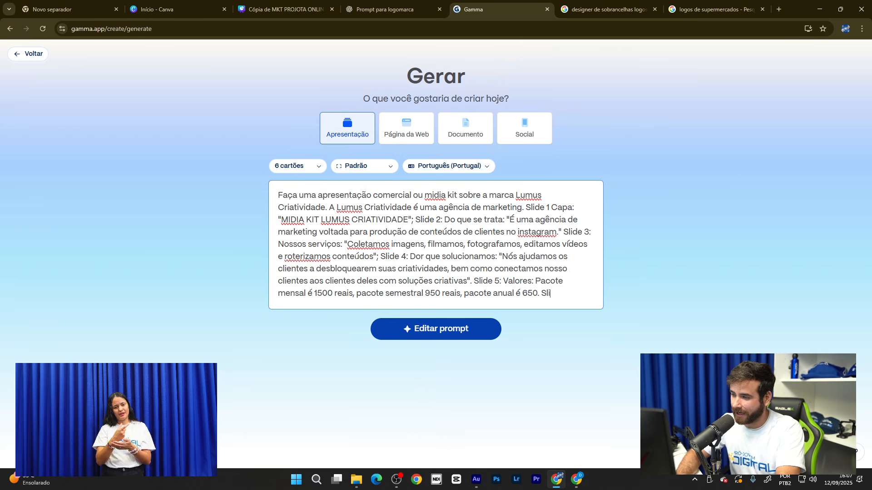
type("de 6")
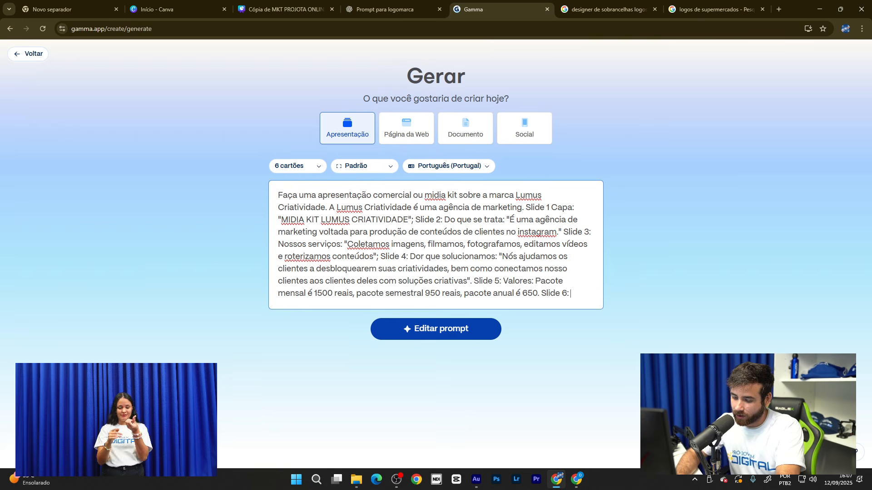
type(": CTA")
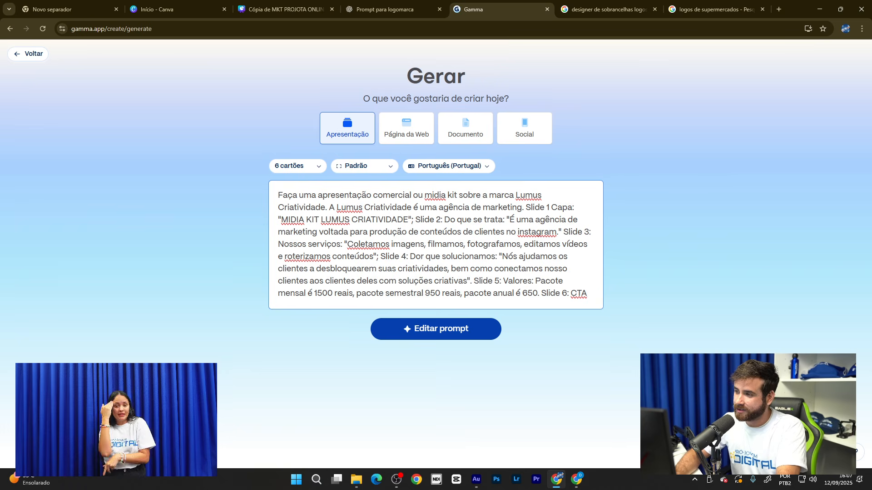
type("Ent")
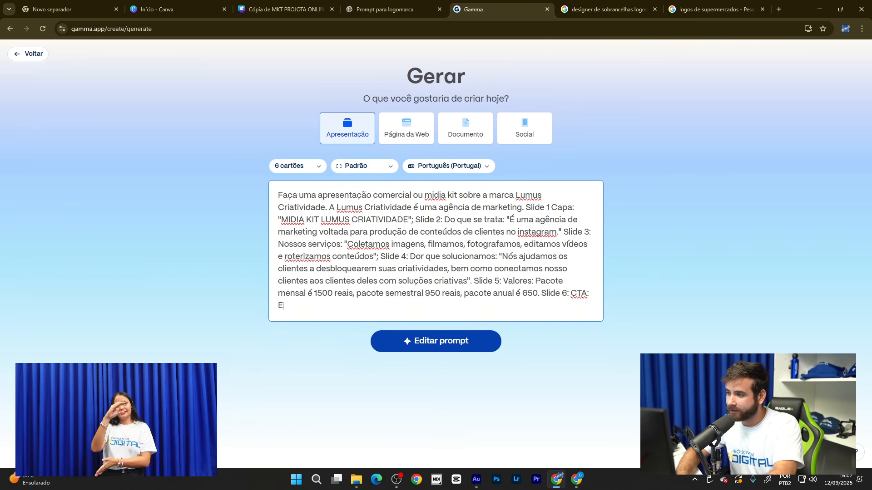
key("BackSpace")
key("BackSpace")
key("BackSpace")
- Write the slide 6 call to action "venha fazer parte do grupo de pessoas que mais vendem no Brasil."
type("venha ")
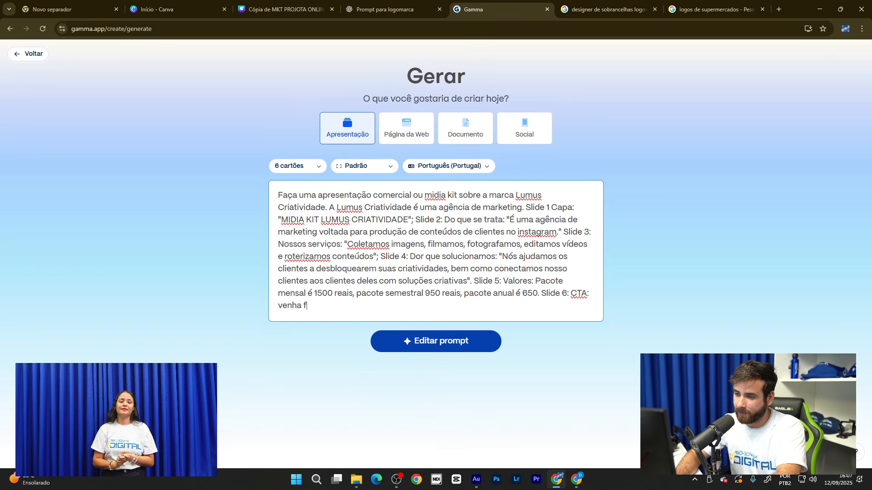
type("fazer par")
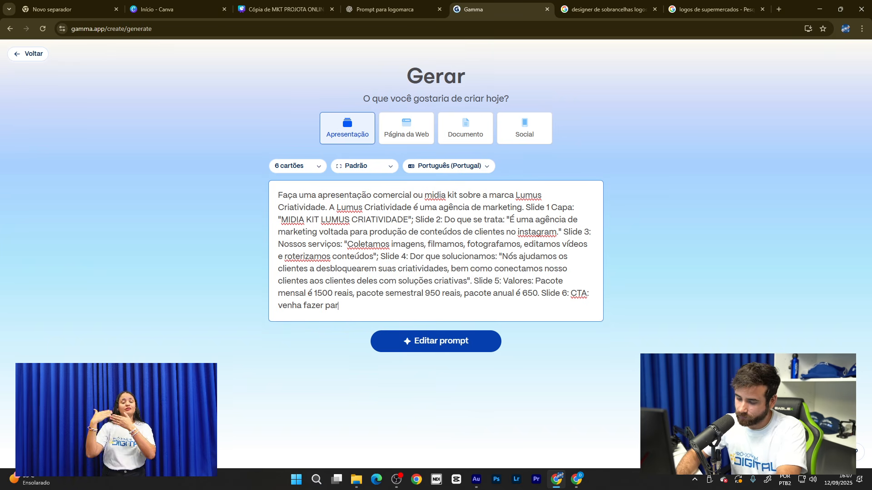
type("te do gru")
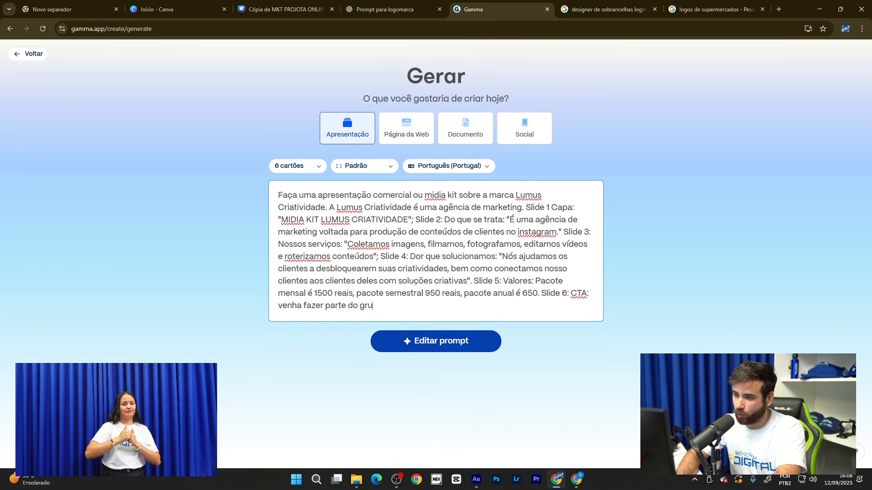
type("po de pess")
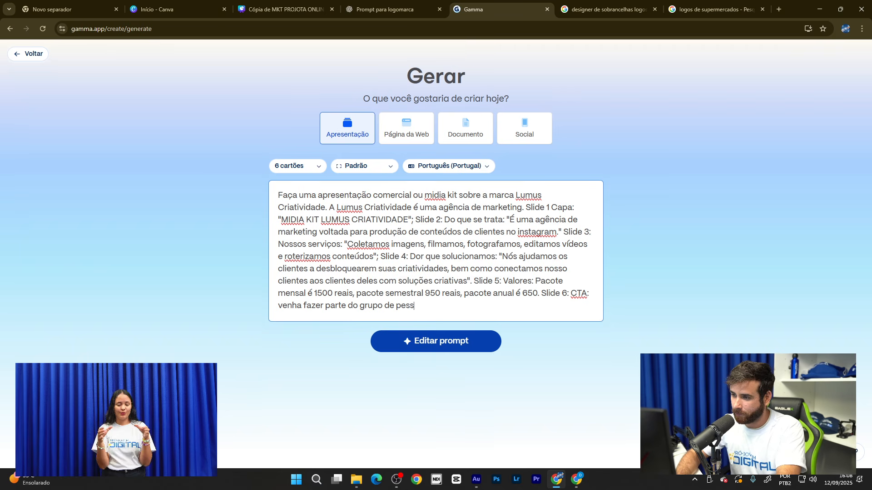
type("oas que ma")
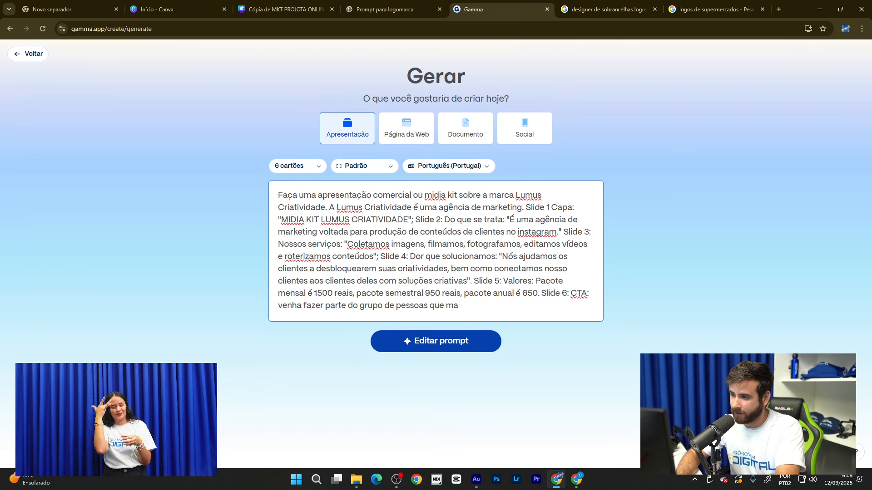
type("is vendem ")
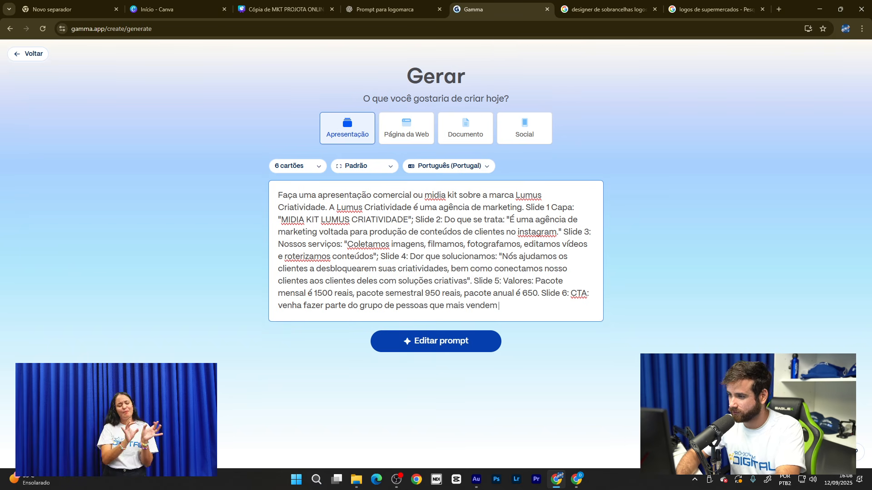
type("no Br")
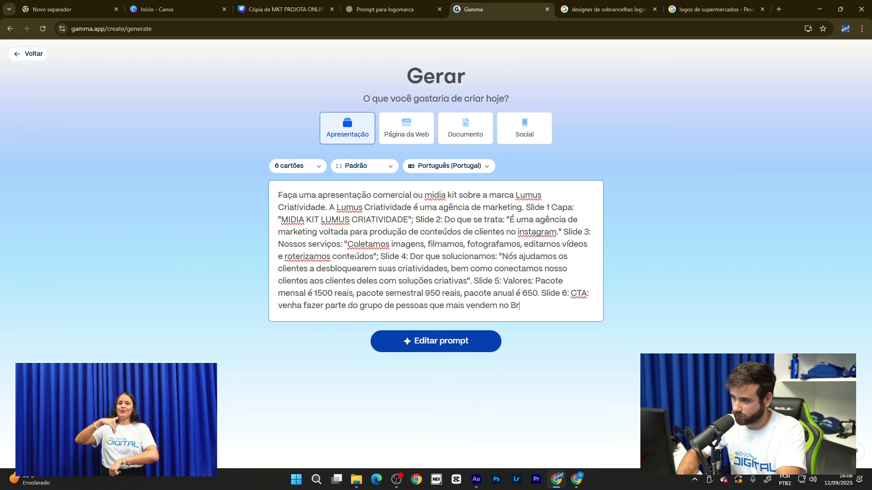
type("asil.")
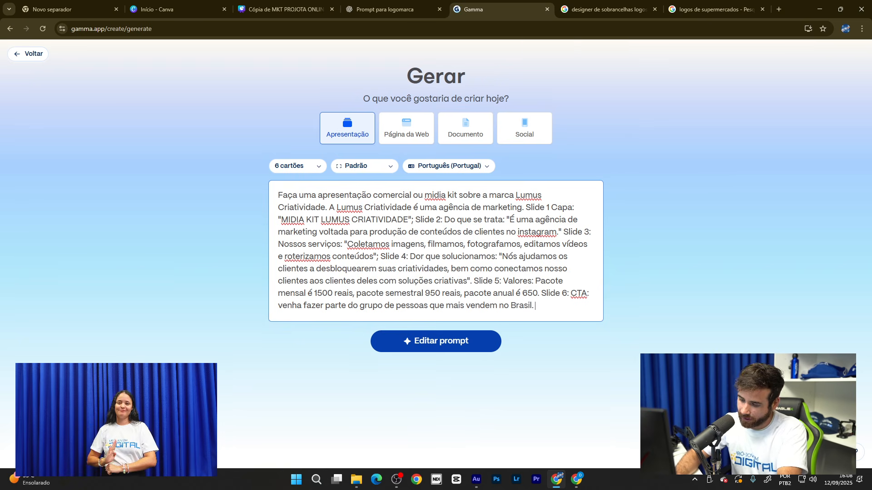
- Finish the slide 6 text with "Entre em contato com a nossa equipe." and submit the completed prompt
type(" Entre em c")
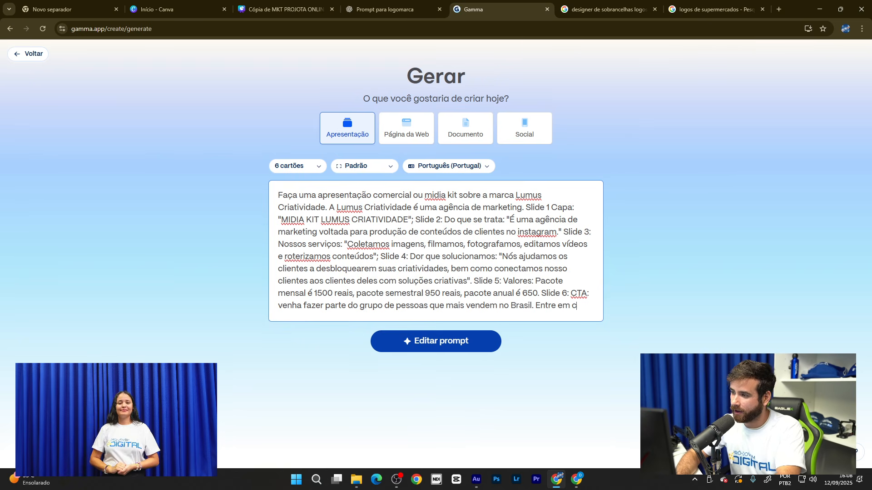
type("ontato co")
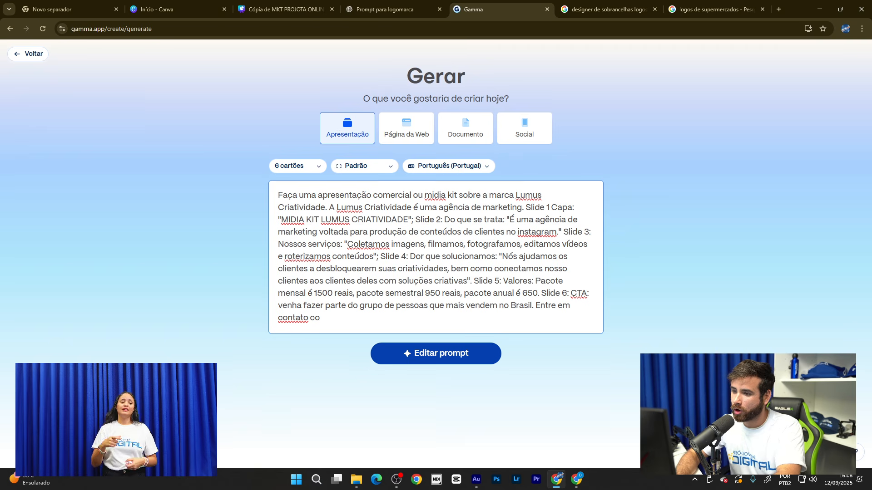
type("m a ns")
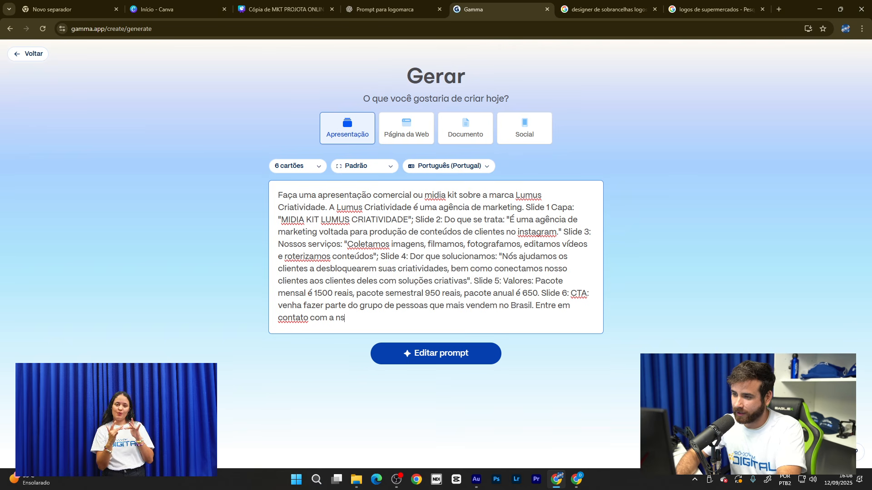
key("BackSpace")
type("ossa e")
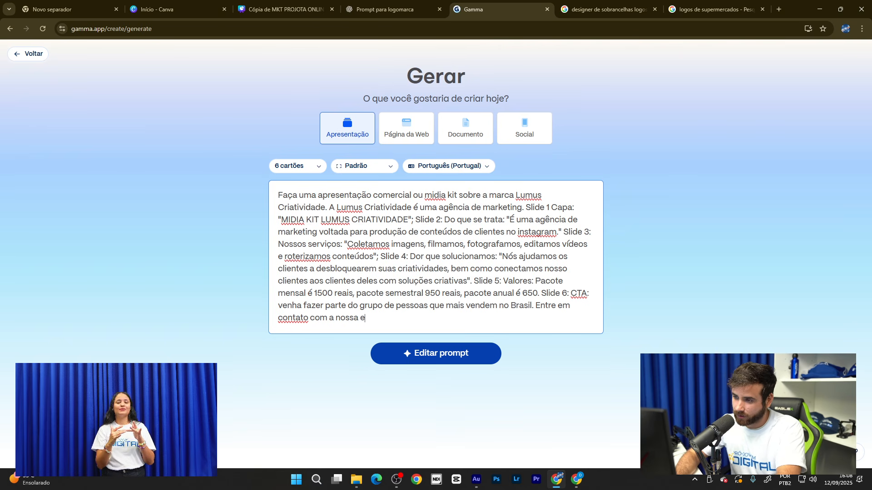
type("quipe.")
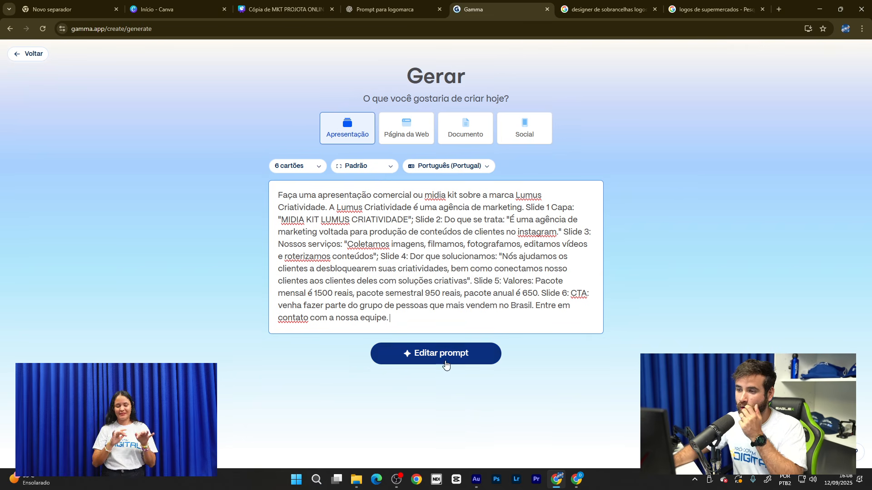
left_click(444, 362)
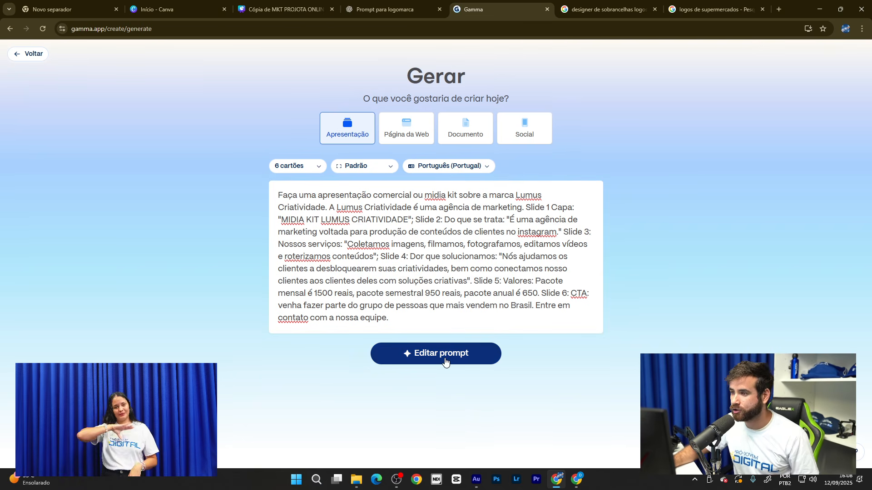
- Switch the prompt content to the Cartão a cartão layout and set the text amount to Mínimo
left_click(474, 167)
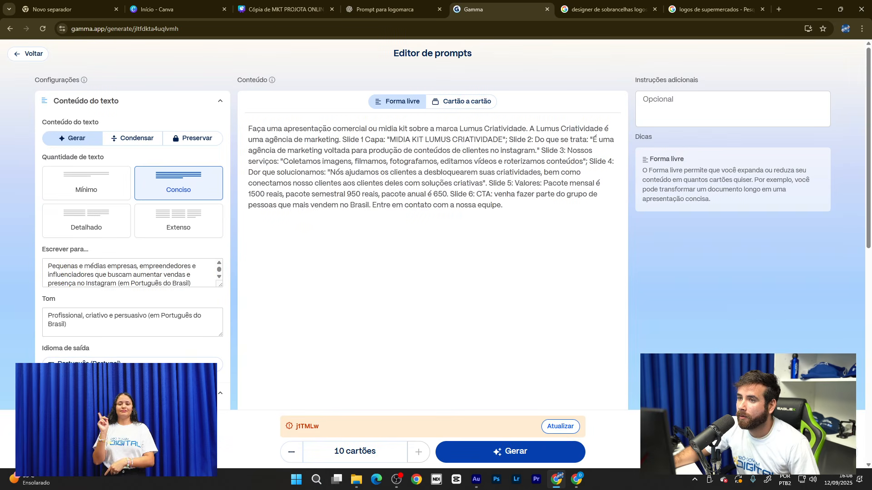
left_click(442, 253)
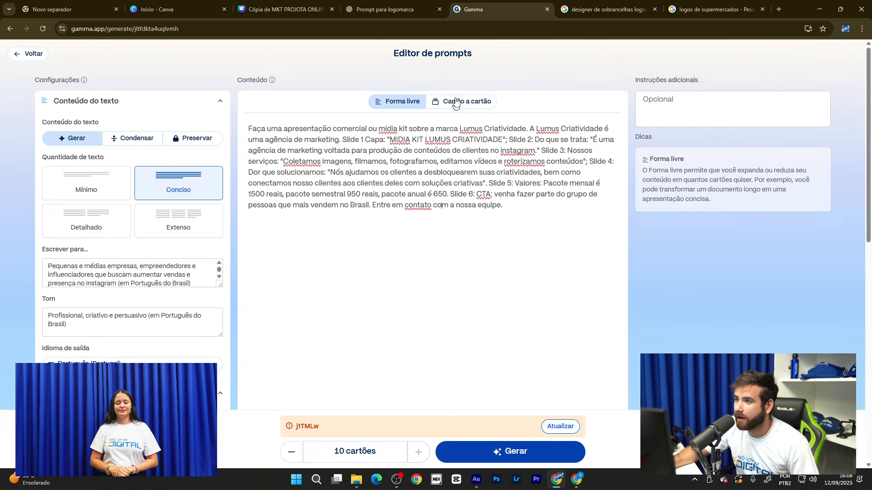
scroll(439, 194, "down", 1)
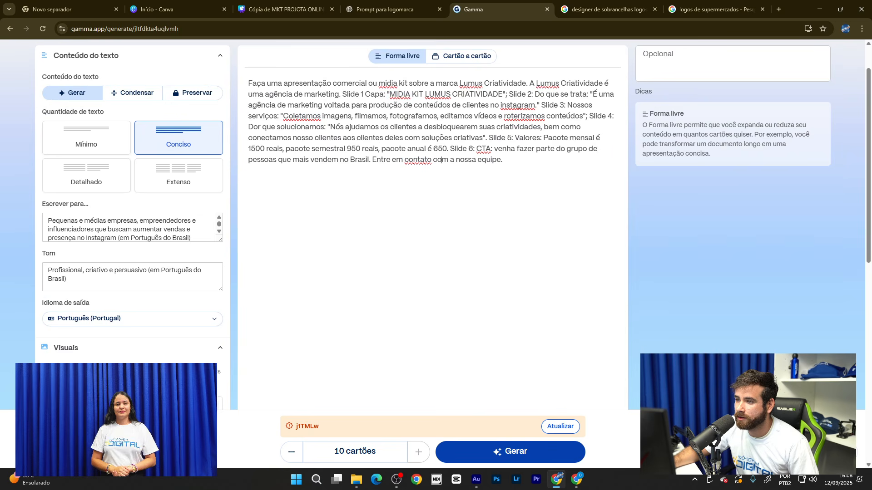
scroll(394, 227, "up", 1)
left_click(460, 105)
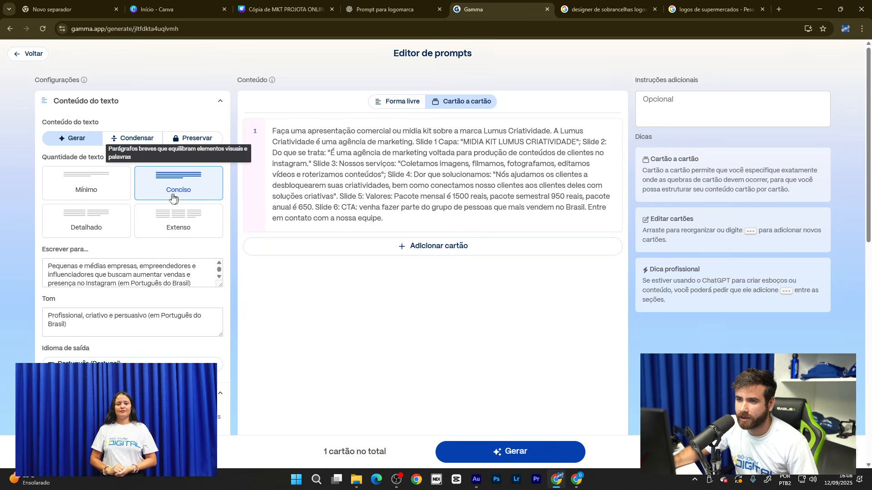
left_click(108, 180)
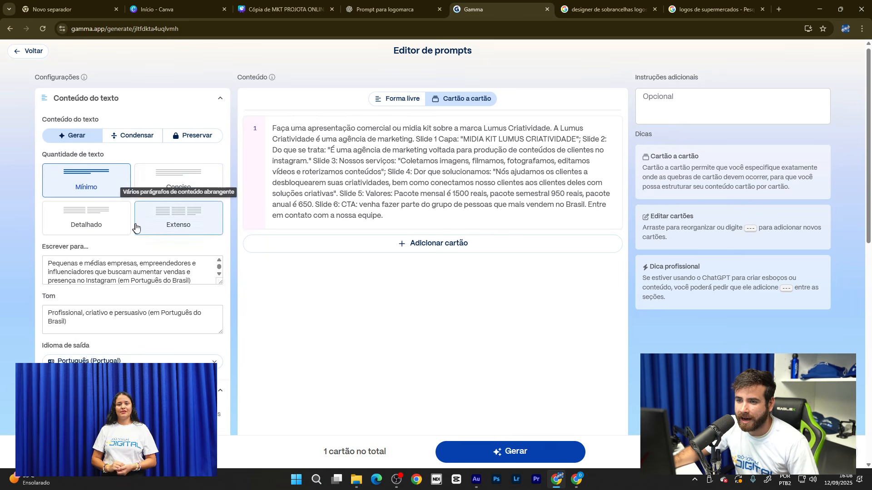
- Choose the Sanguine theme and the 3D image art style for the presentation
scroll(109, 182, "down", 2)
scroll(112, 127, "down", 4)
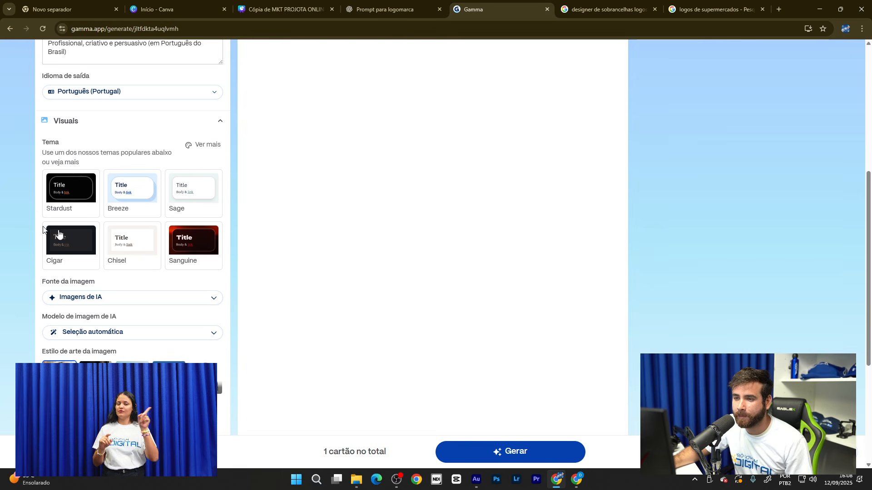
left_click(209, 241)
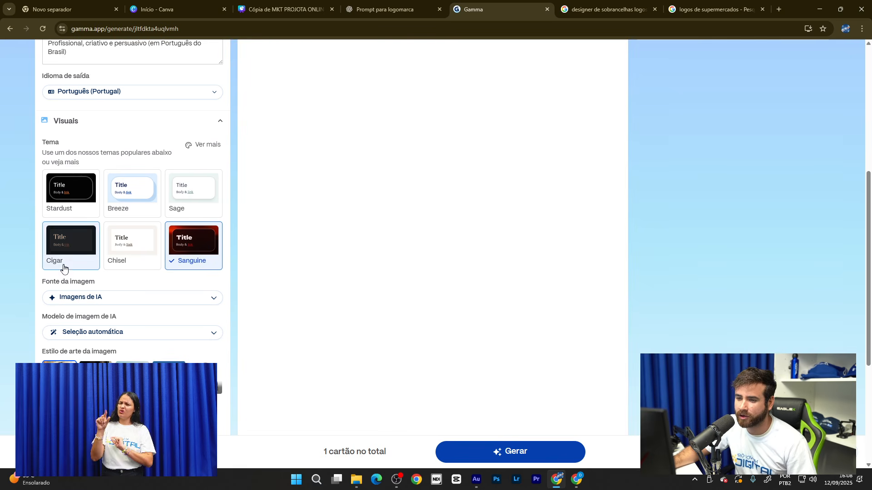
scroll(132, 287, "up", 2)
scroll(150, 295, "down", 3)
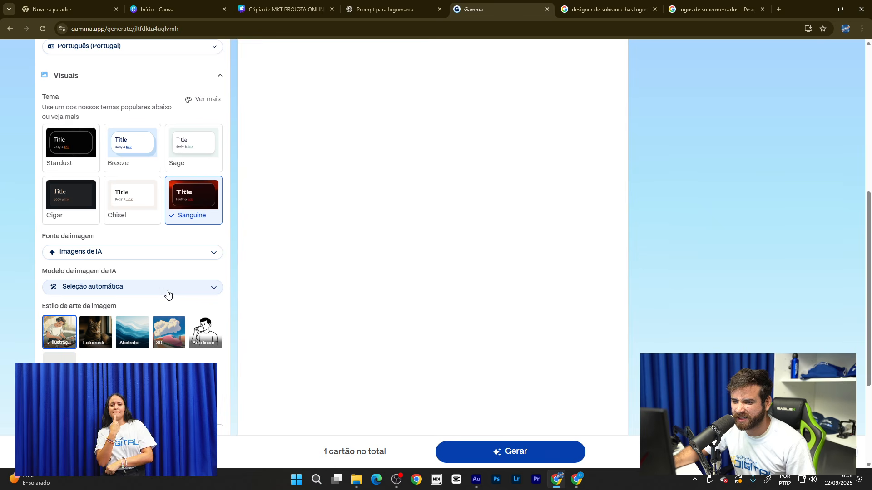
left_click(169, 332)
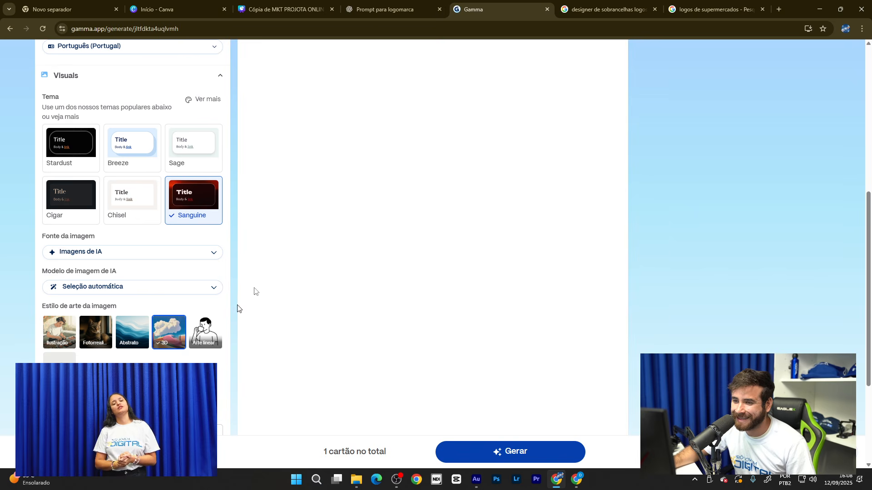
- Add an empty second card and return the prompt content to the Forma livre layout
scroll(253, 288, "up", 7)
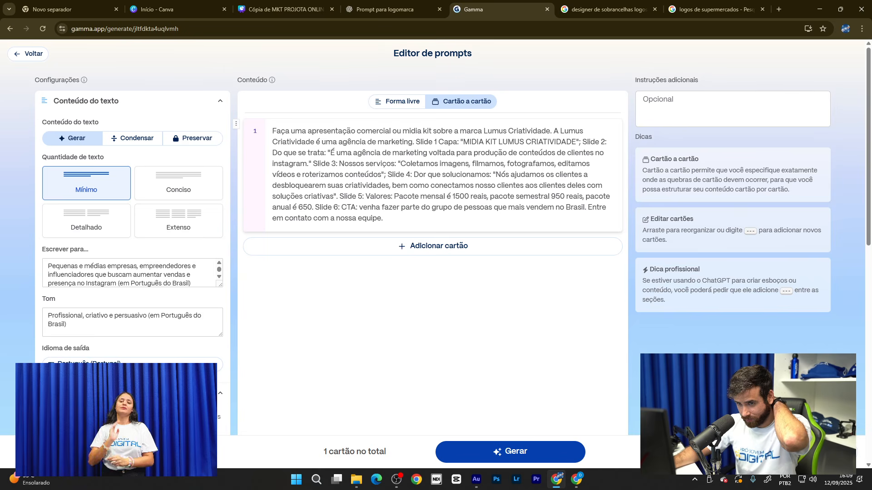
left_click(451, 249)
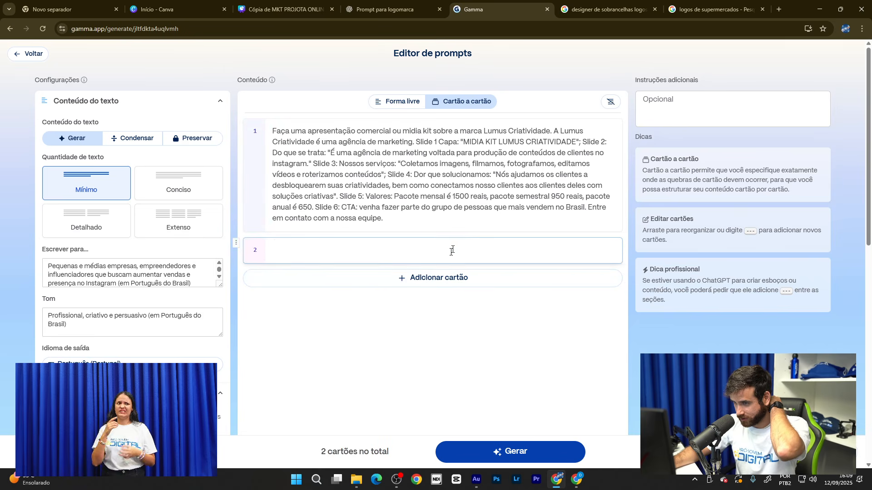
left_click(461, 108)
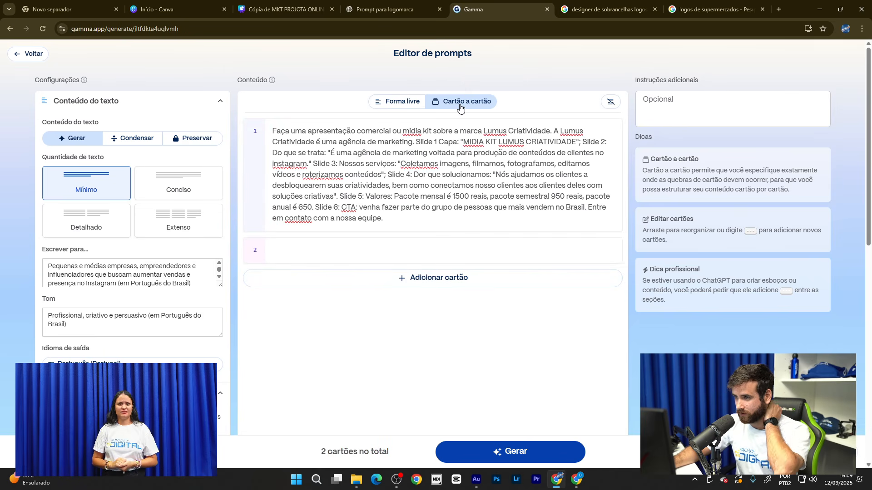
left_click(410, 107)
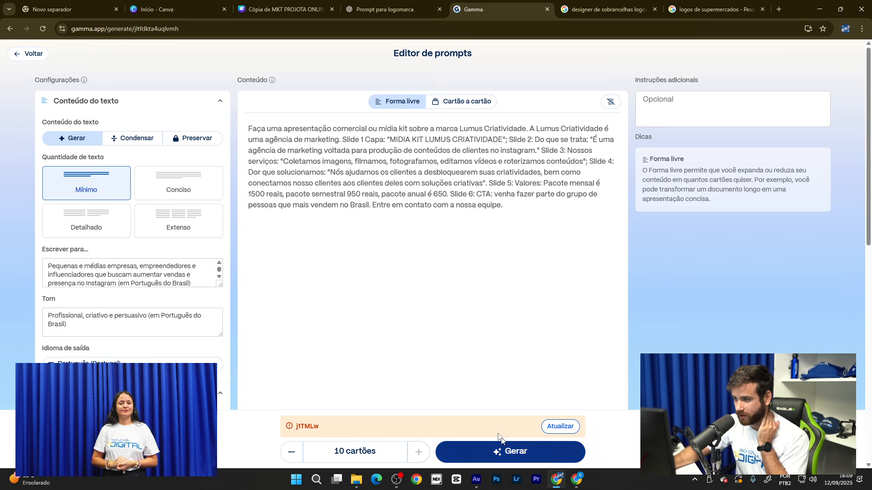
- View the Plus and Pro upgrade plans and dismiss the offer
scroll(550, 443, "down", 1)
left_click(561, 427)
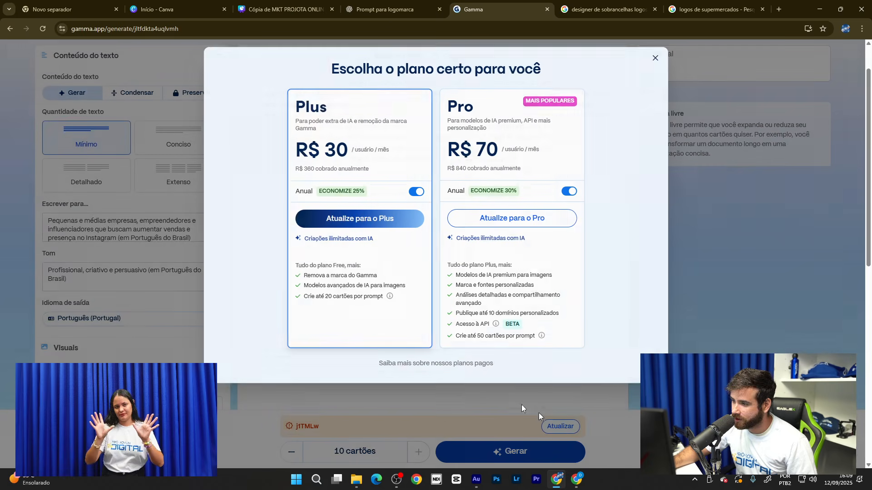
left_click(656, 58)
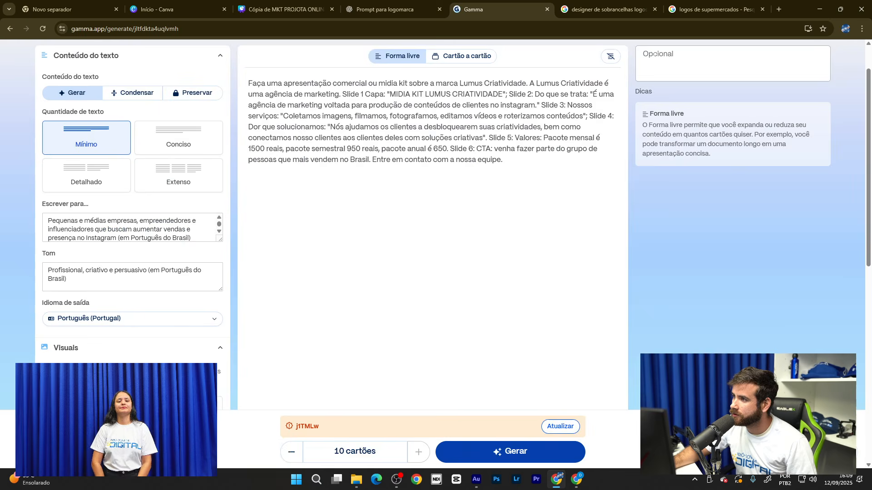
- Reduce the presentation to 6 cards and generate it
left_click(292, 452)
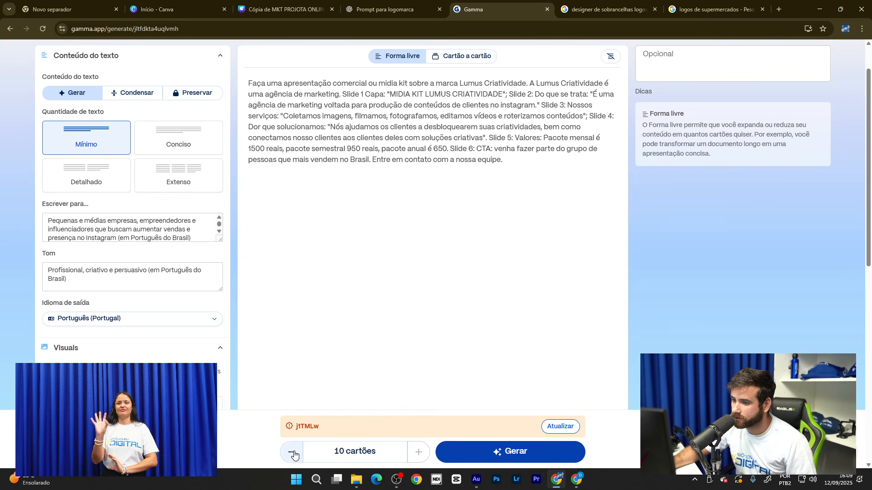
left_click(291, 452)
left_click(292, 452)
left_click(292, 454)
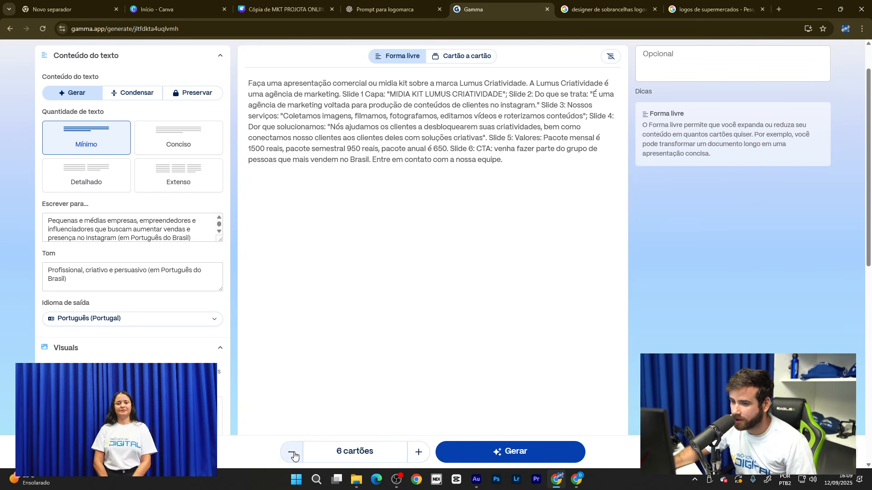
scroll(489, 326, "up", 1)
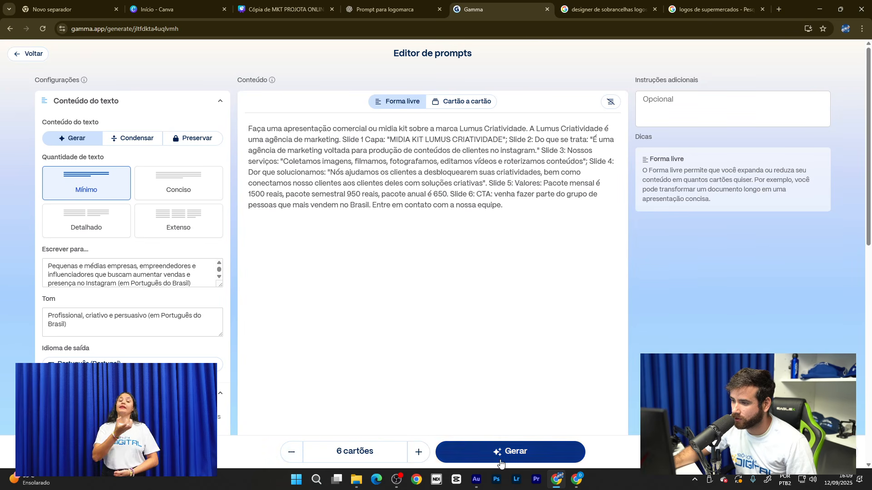
left_click(501, 462)
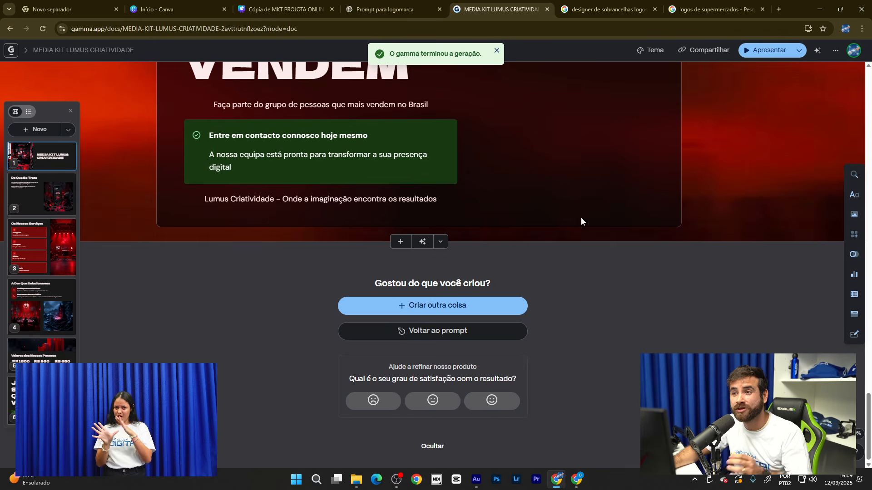
- Review the generated media kit from the closing call-to-action card back up to the cover
scroll(581, 218, "up", 5)
scroll(652, 218, "up", 5)
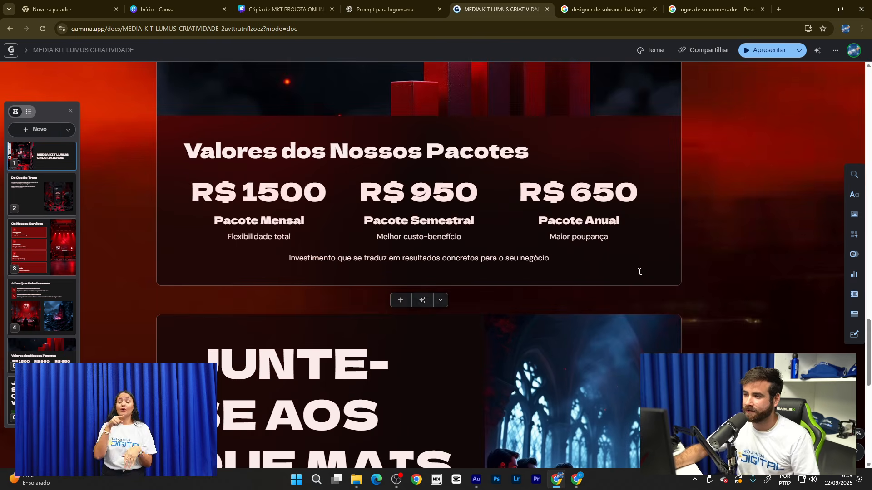
scroll(661, 272, "down", 3)
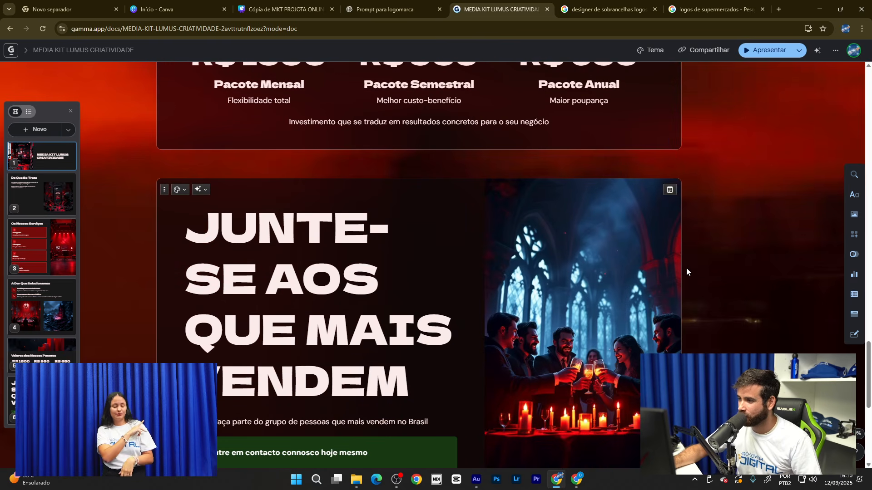
scroll(685, 270, "up", 12)
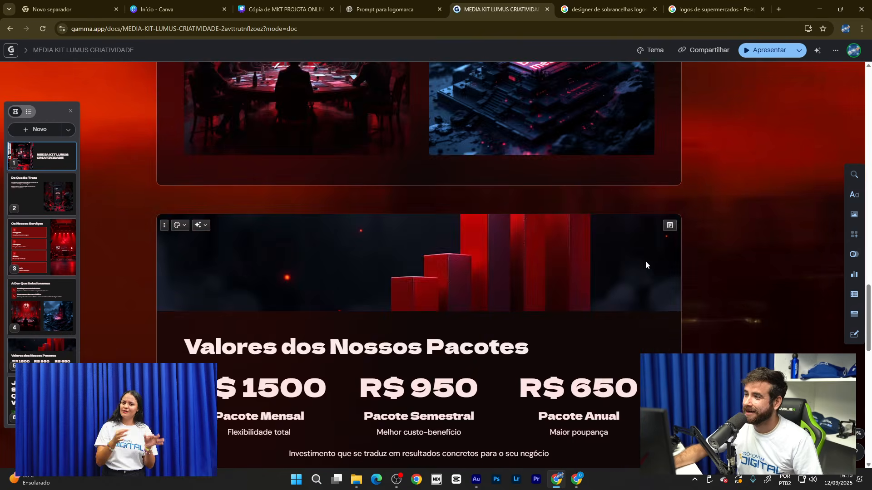
scroll(645, 262, "up", 10)
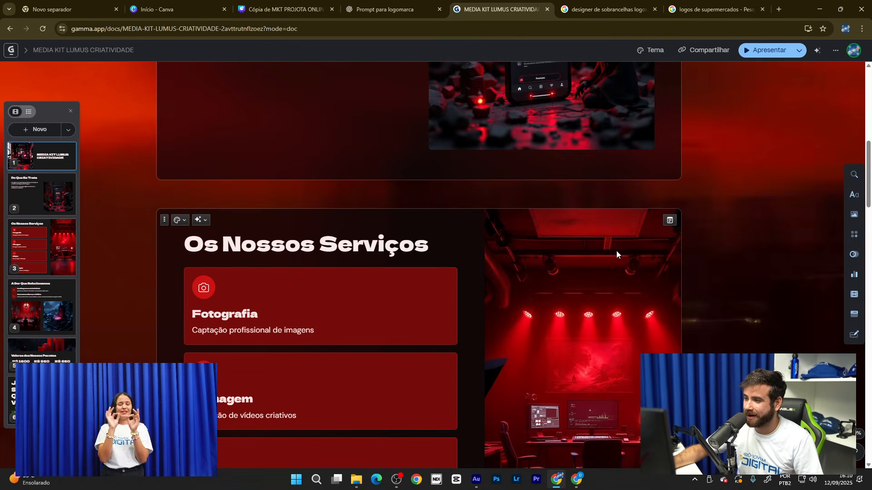
scroll(617, 250, "up", 5)
scroll(626, 254, "up", 3)
scroll(626, 255, "up", 1)
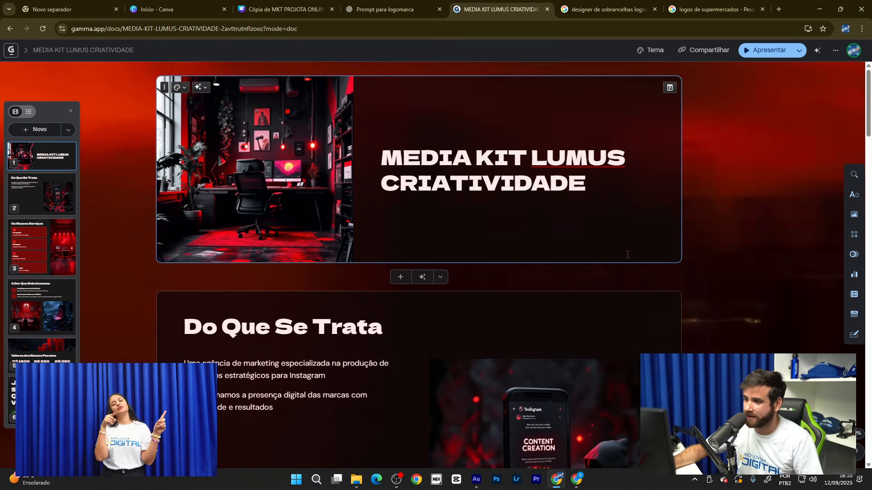
- Examine the text and images of the cover, Do Que Se Trata and Os Nossos Serviços cards
scroll(628, 261, "down", 3)
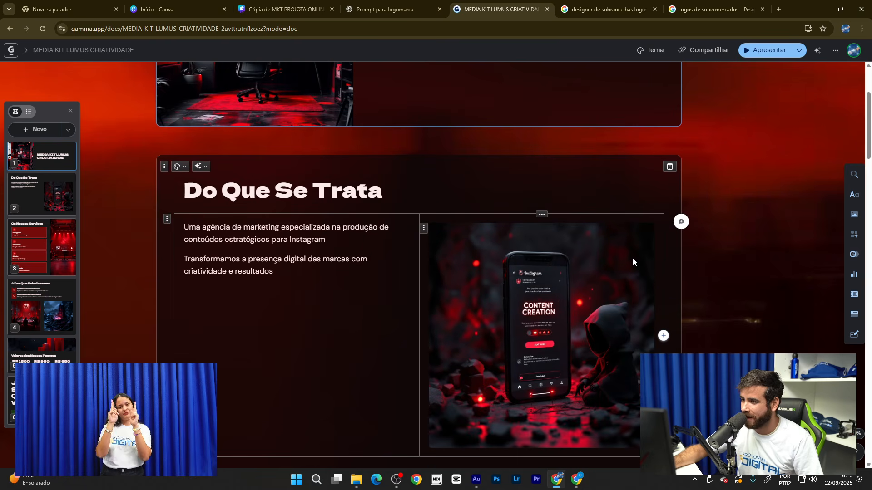
scroll(631, 258, "up", 3)
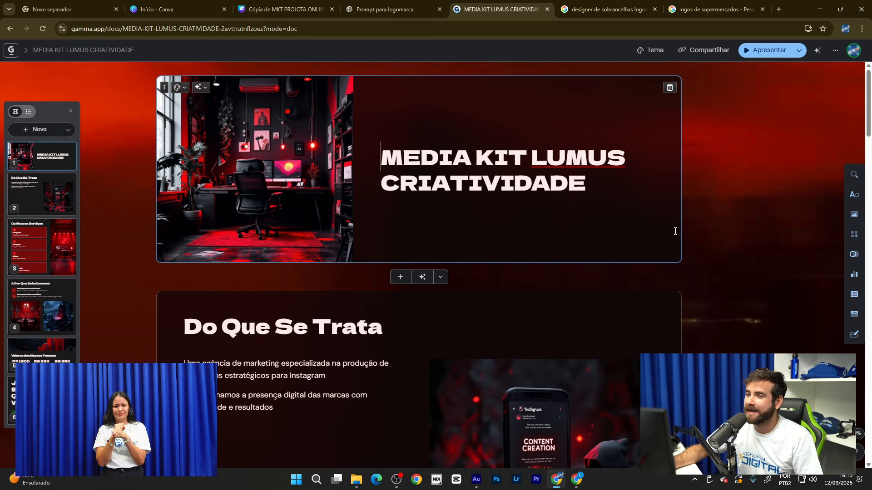
scroll(674, 236, "down", 2)
scroll(735, 252, "up", 2)
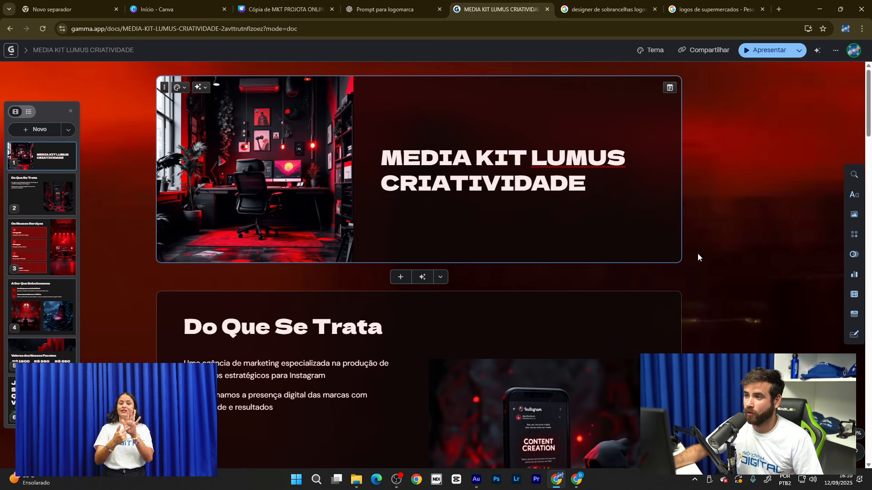
scroll(699, 255, "down", 1)
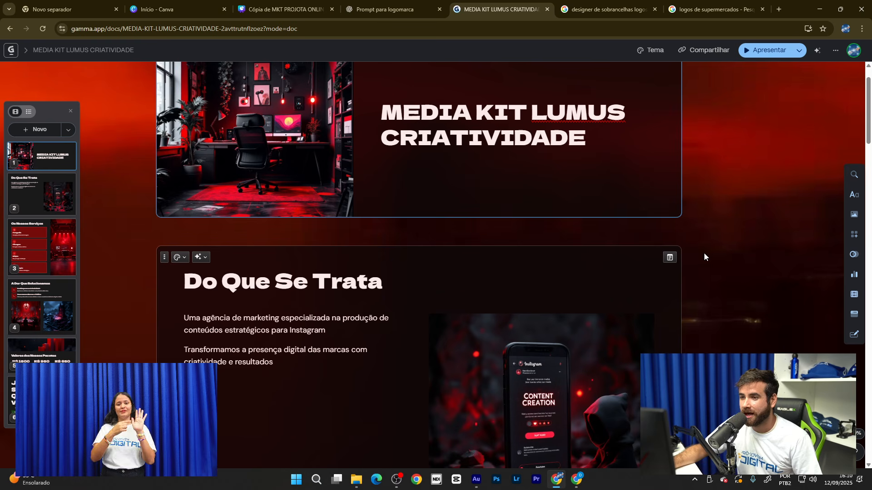
scroll(704, 257, "down", 1)
scroll(705, 257, "down", 1)
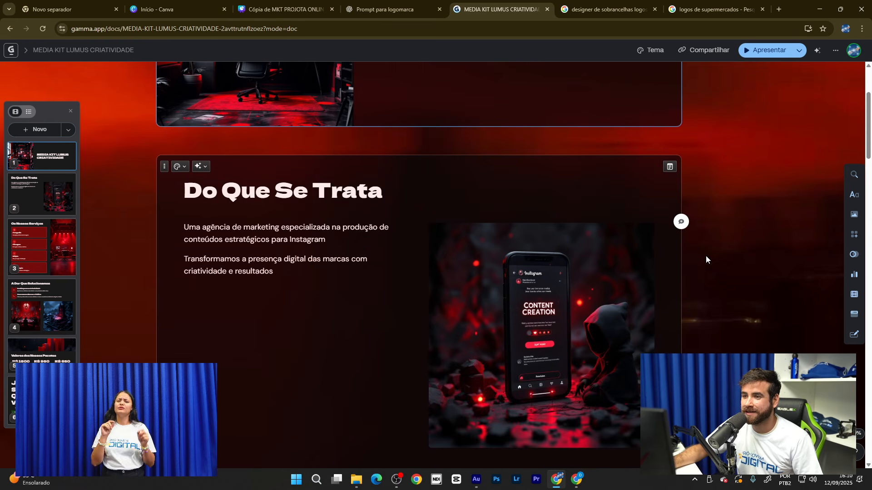
scroll(710, 263, "down", 1)
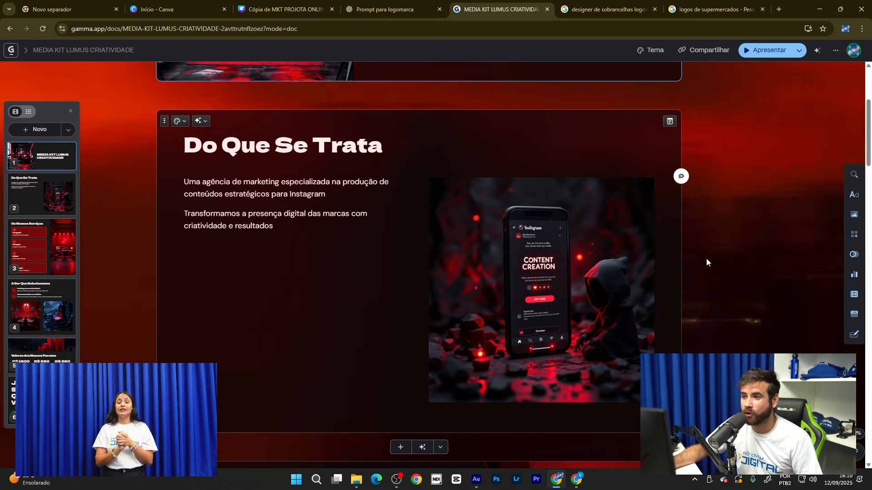
scroll(707, 263, "down", 2)
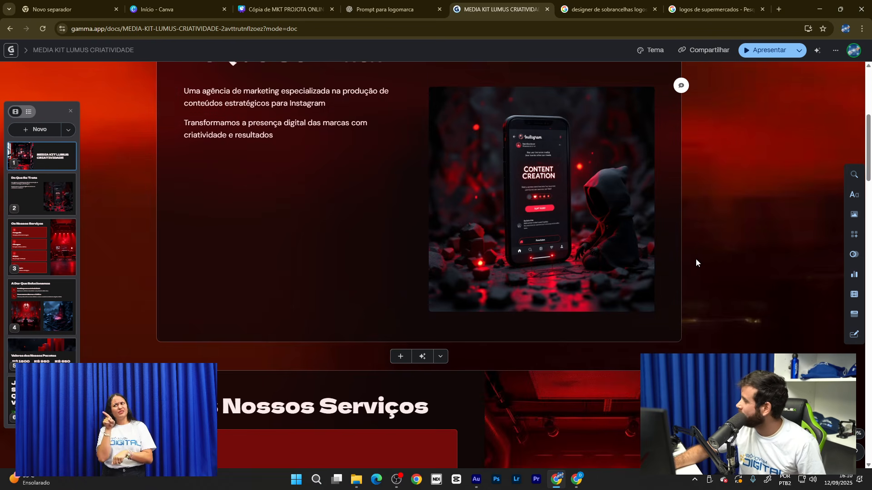
scroll(727, 295, "down", 6)
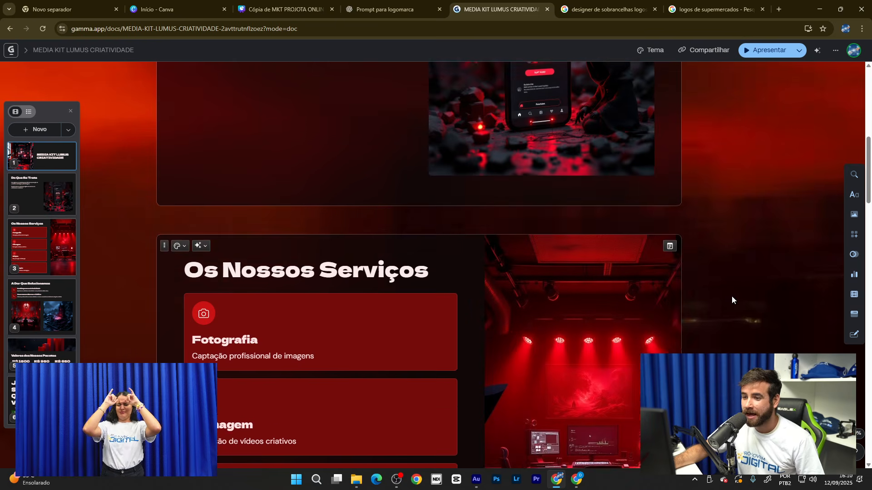
scroll(727, 296, "down", 1)
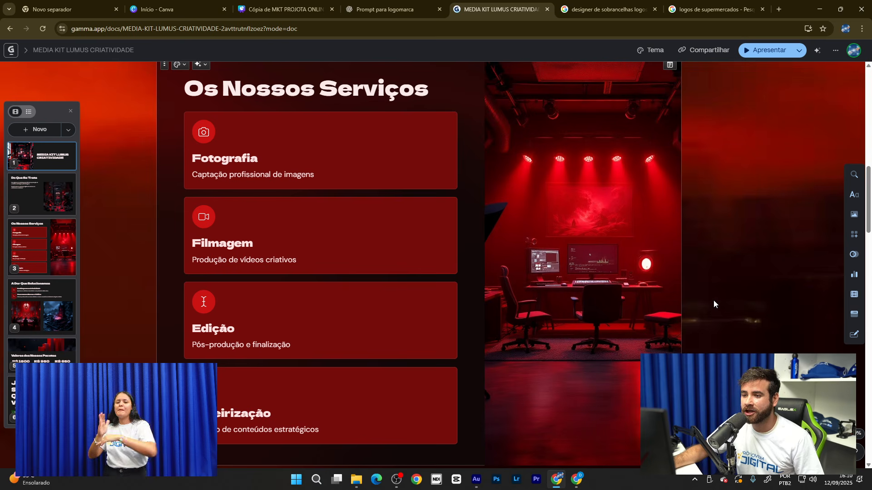
scroll(714, 304, "down", 2)
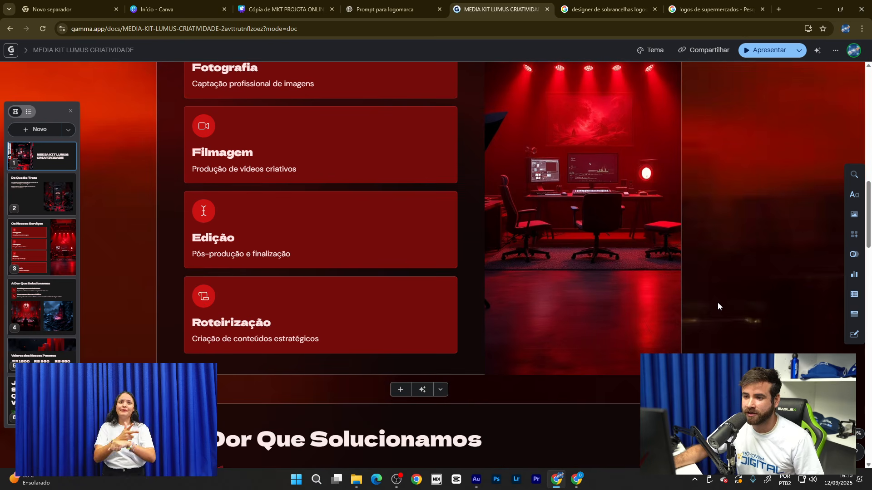
scroll(716, 304, "down", 1)
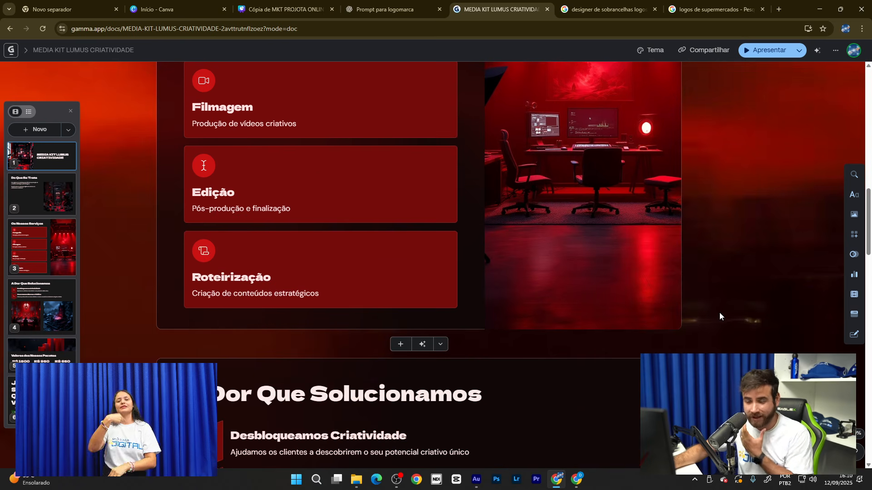
- Examine the A Dor Que Solucionamos, Valores dos Nossos Pacotes and Junte-se aos Que Mais Vendem cards of the media kit
scroll(721, 307, "down", 3)
scroll(721, 304, "down", 2)
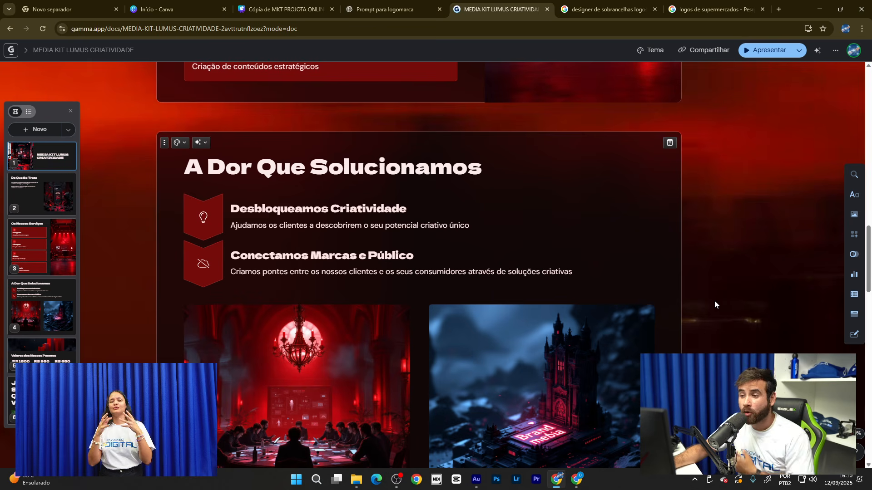
scroll(720, 301, "down", 3)
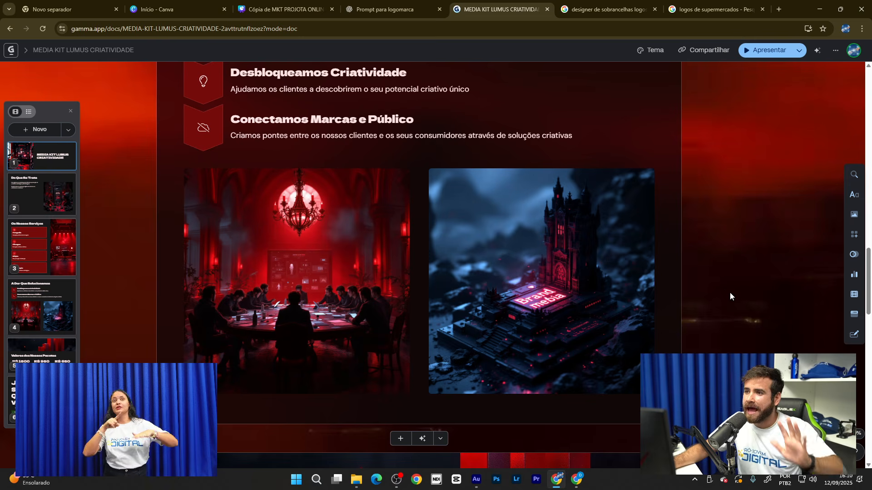
scroll(731, 296, "down", 7)
scroll(733, 295, "down", 1)
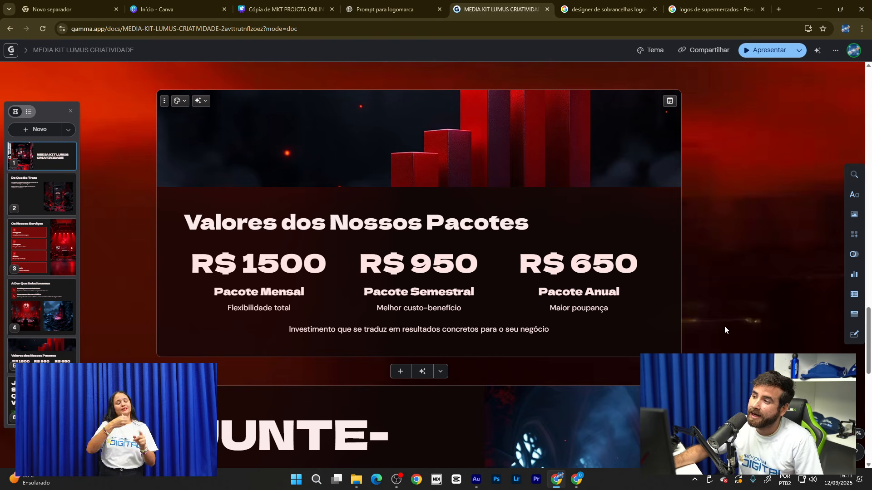
scroll(728, 331, "down", 1)
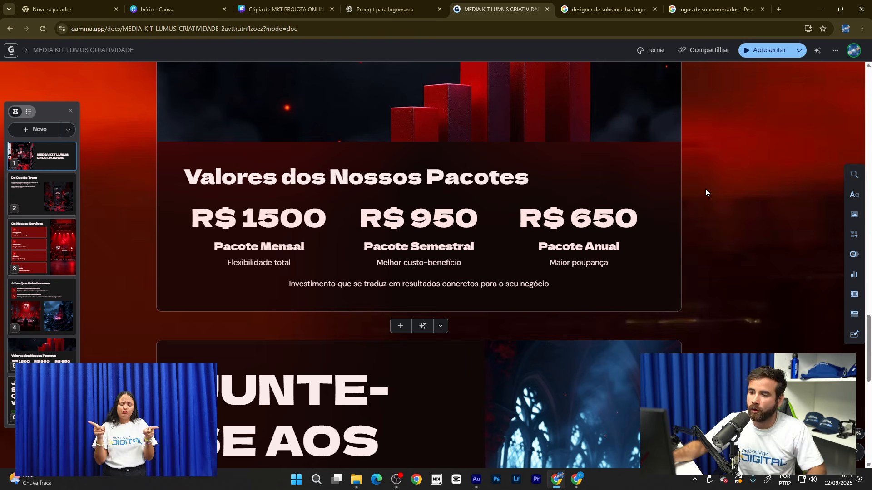
scroll(724, 172, "down", 2)
scroll(724, 172, "down", 2)
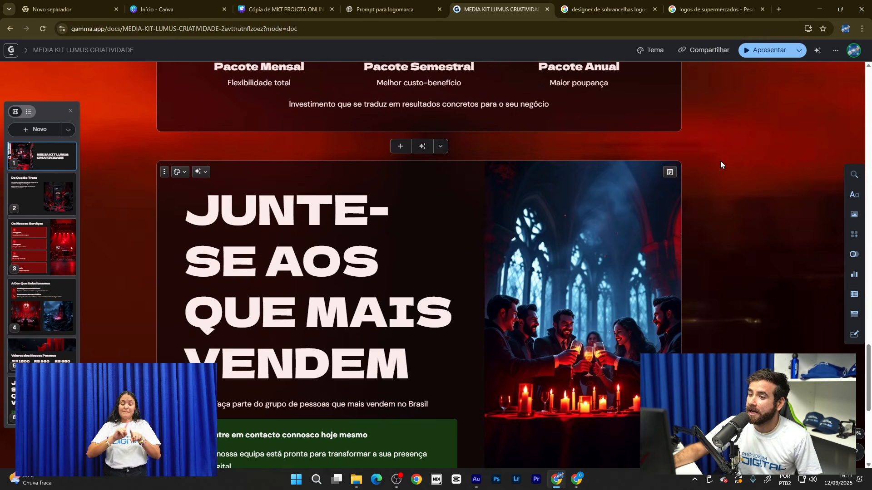
scroll(717, 158, "down", 2)
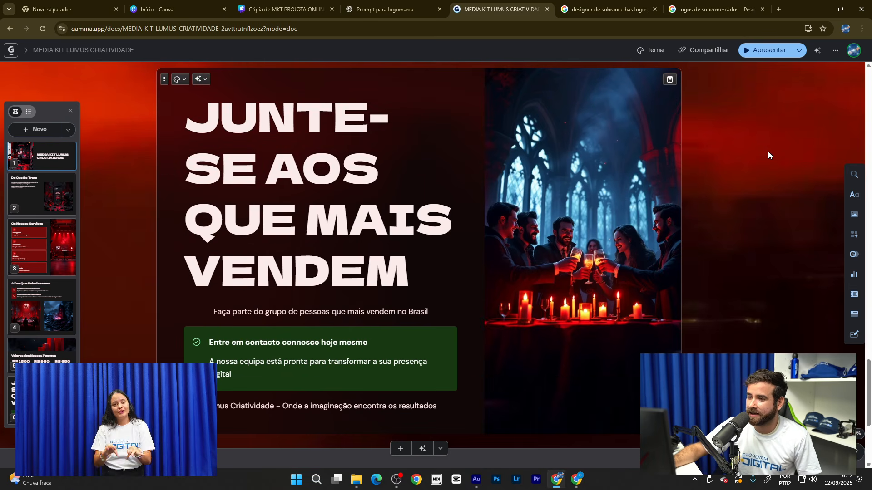
scroll(768, 151, "down", 1)
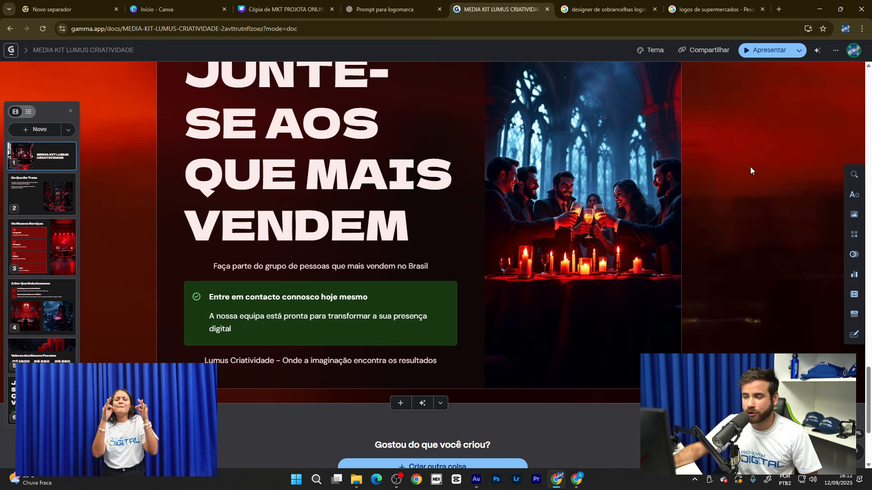
scroll(740, 176, "down", 2)
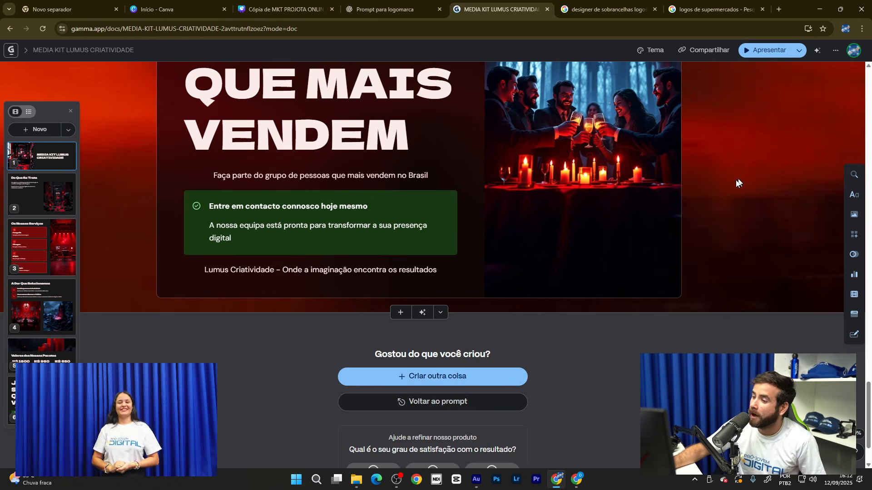
scroll(737, 182, "up", 8)
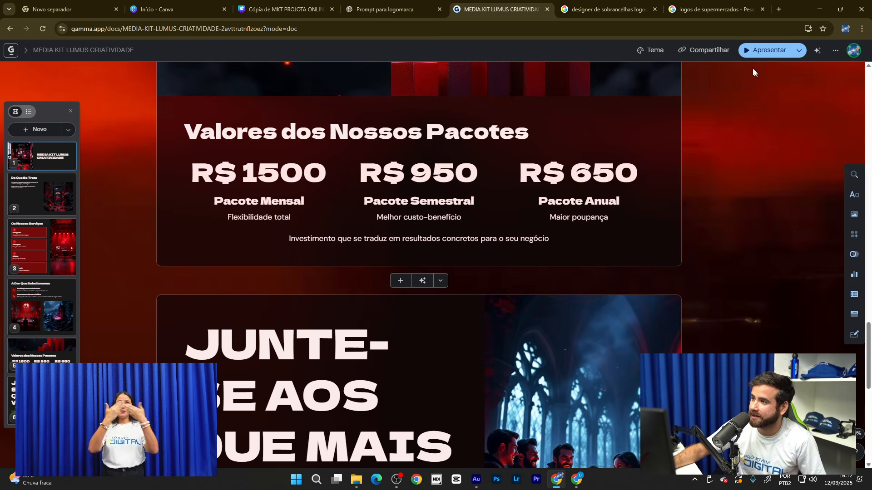
- View the media kit's sharing options and the available ways of presenting it
left_click(716, 52)
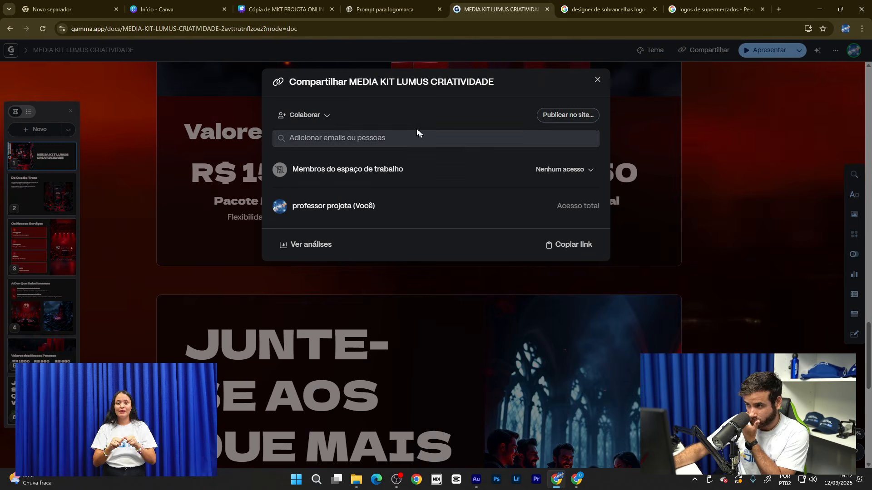
left_click(598, 81)
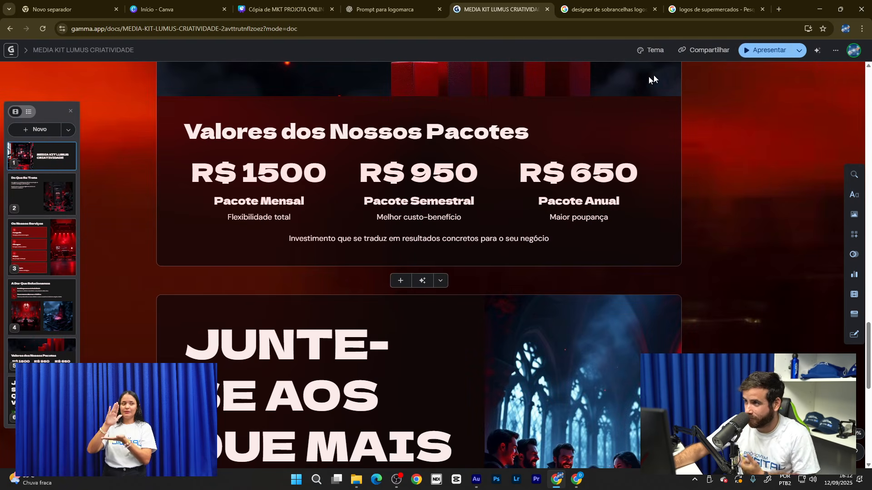
left_click(800, 51)
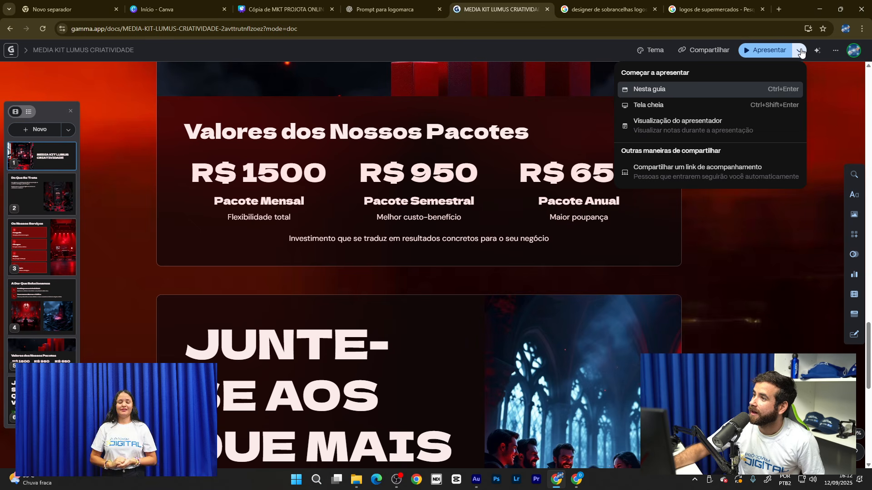
left_click(821, 121)
- Present the media kit in the current browser tab and look at the sharing options offered there
left_click(767, 50)
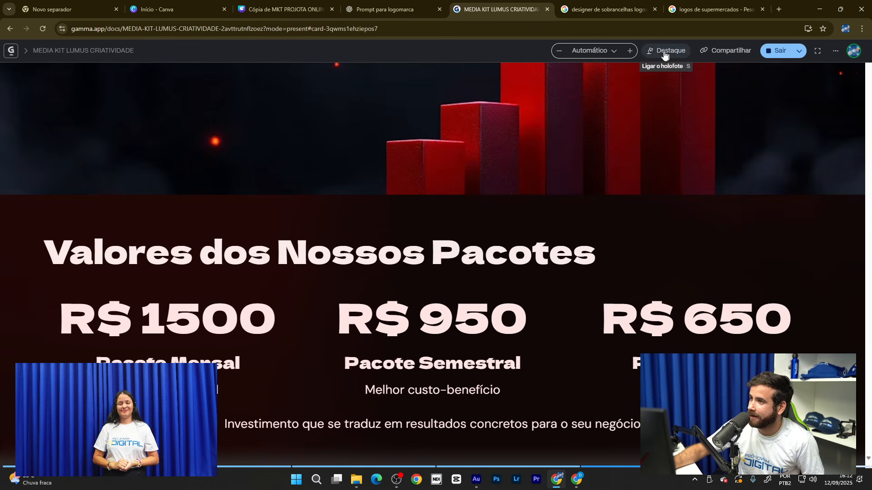
left_click(729, 52)
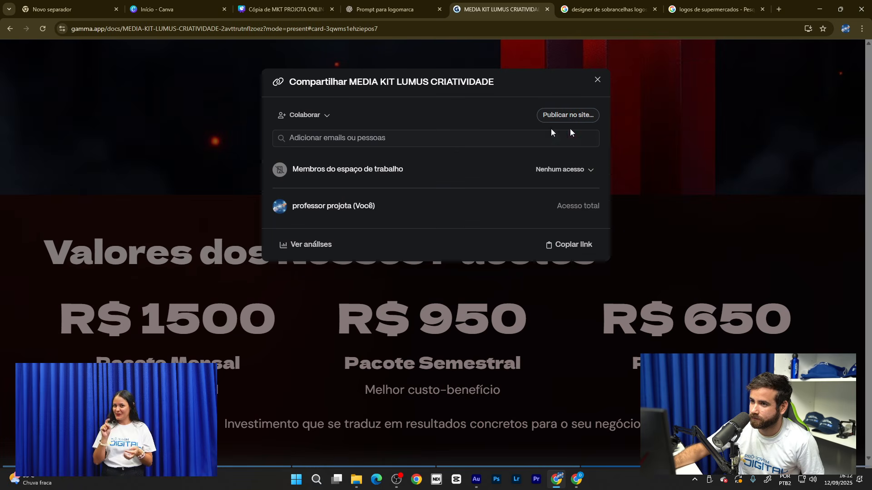
left_click(717, 109)
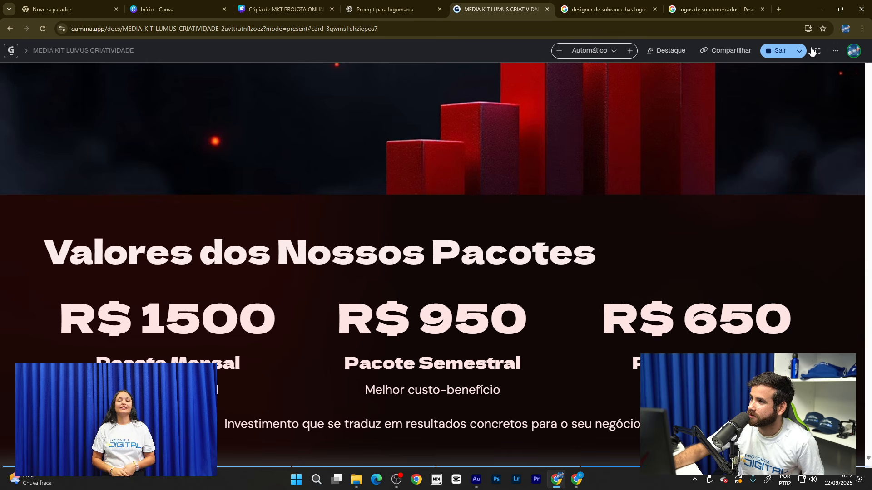
- Export all cards of the media kit as a PDF
left_click(835, 52)
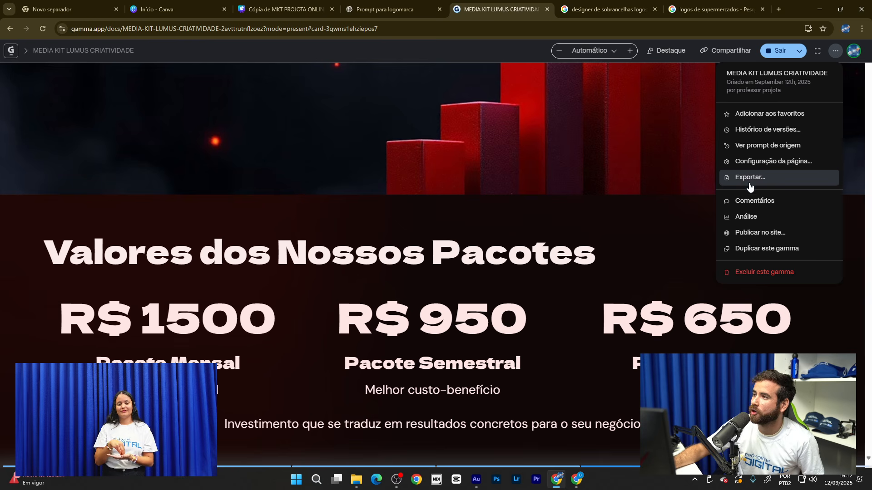
left_click(678, 147)
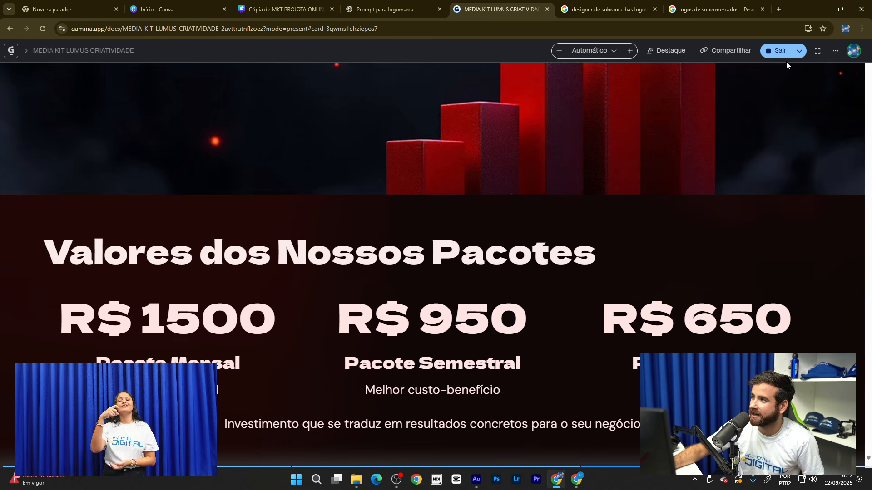
left_click(836, 52)
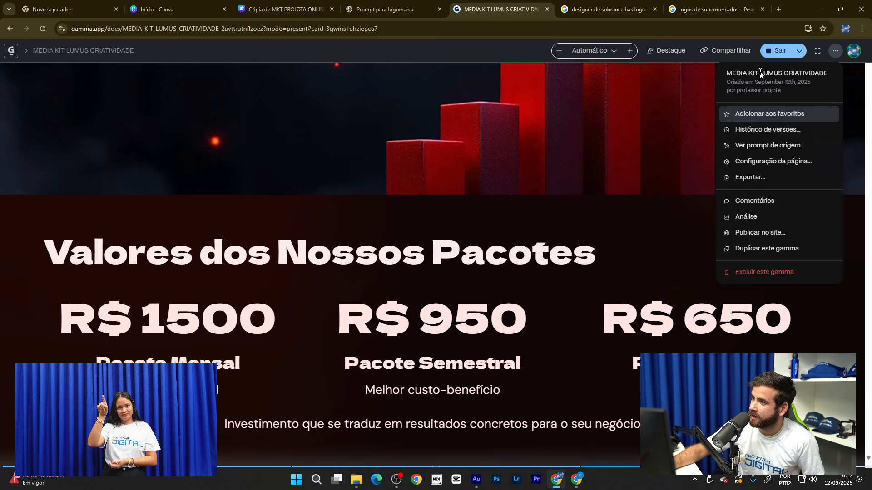
left_click(763, 178)
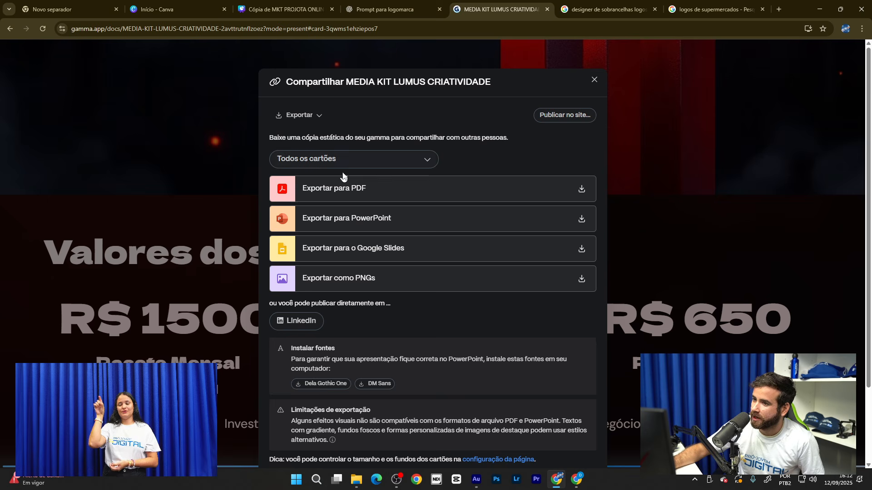
left_click(361, 190)
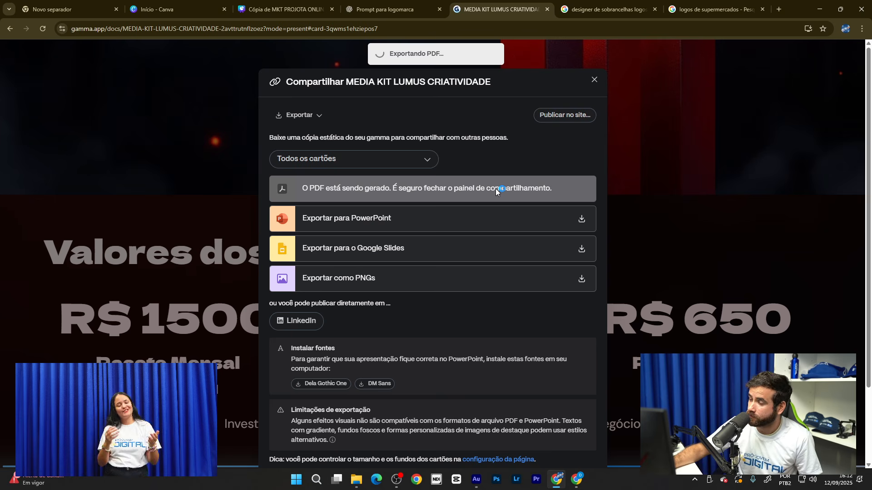
- Switch to the course slides in Canva, show the IAs Para Gerar Imagens slide full screen and leave the presentation
left_click(274, 8)
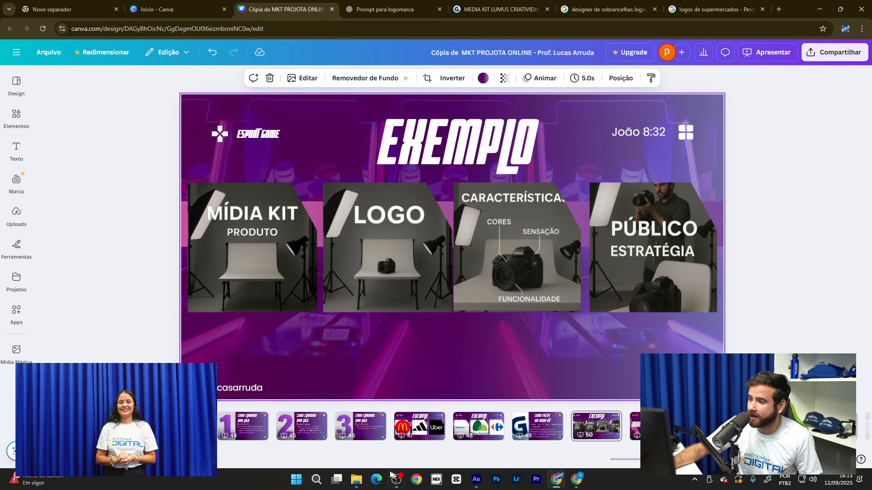
left_click_drag(468, 449, 401, 451)
left_click(507, 428)
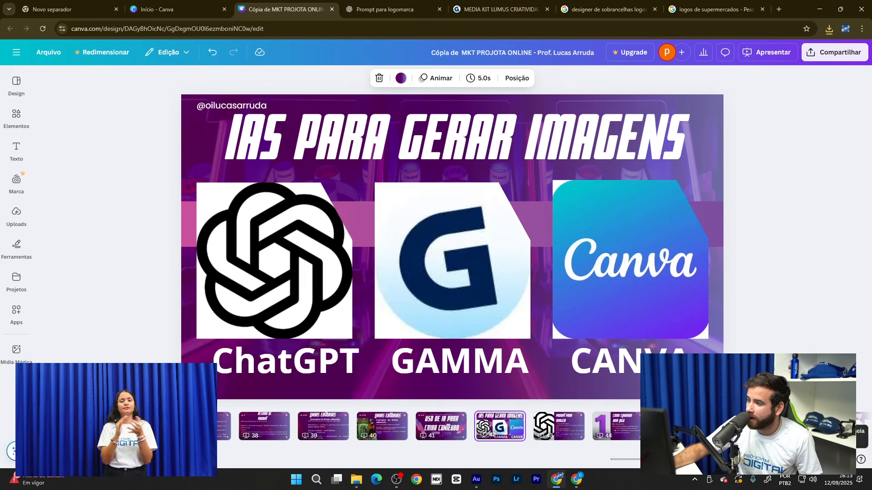
left_click(841, 460)
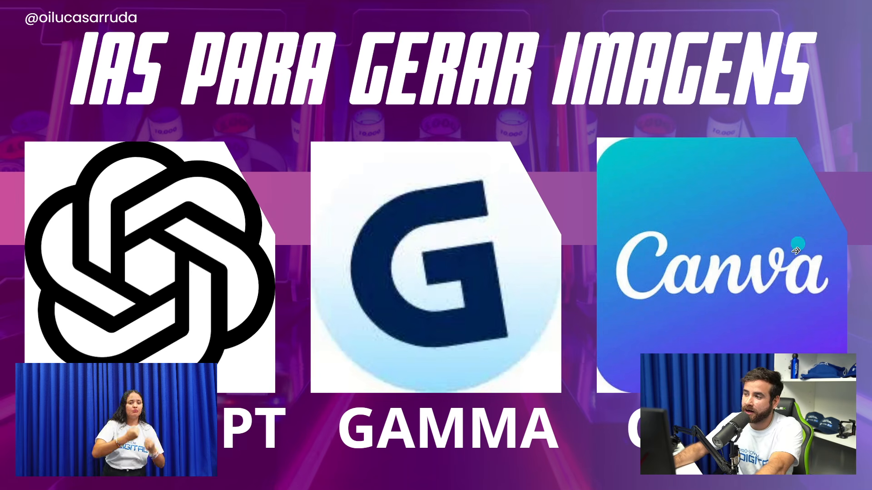
key("Escape")
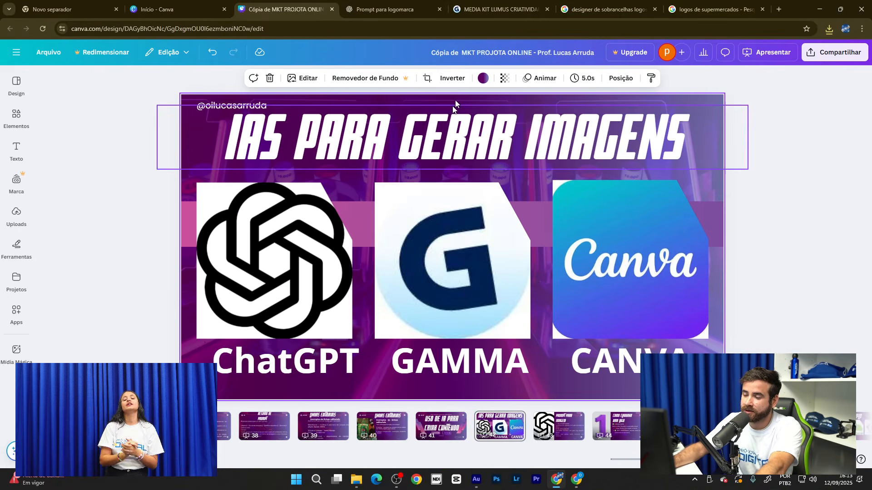
- Search Google for canva in a new browser tab and open the Canva home page
left_click(779, 10)
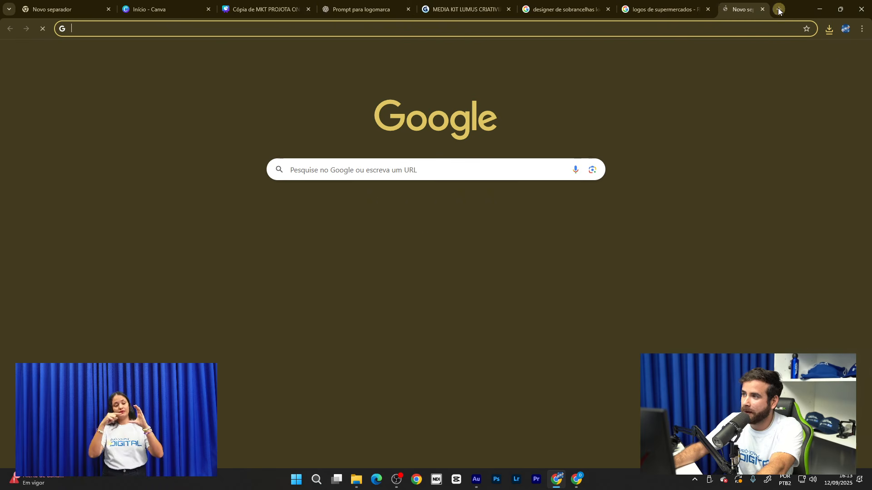
left_click(216, 31)
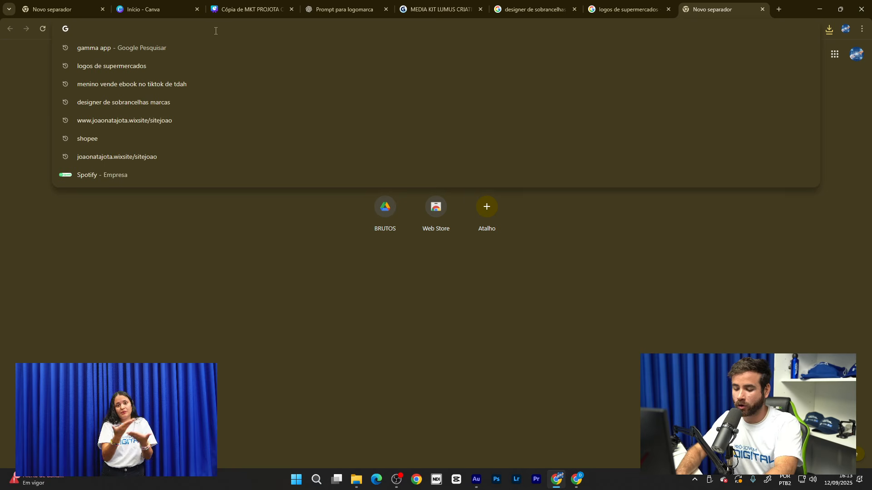
type("canva")
key("Return")
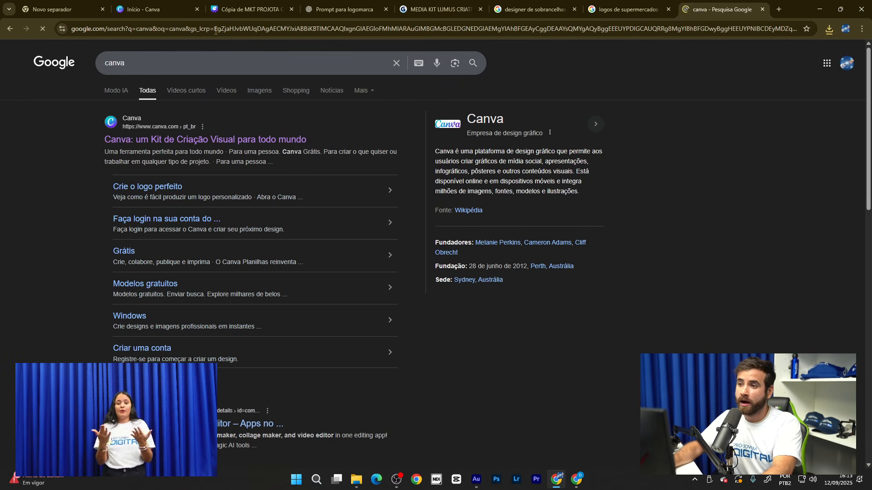
left_click(153, 140)
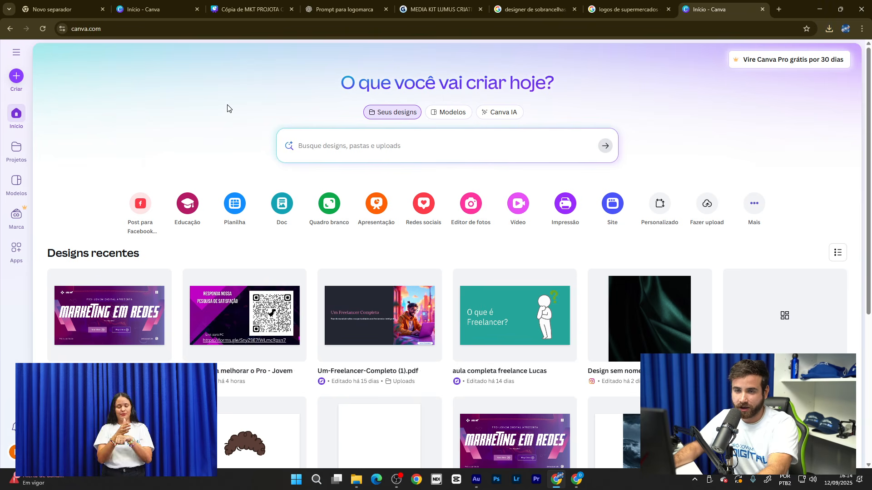
- Create a new blank 16:9 presentation design
left_click(18, 78)
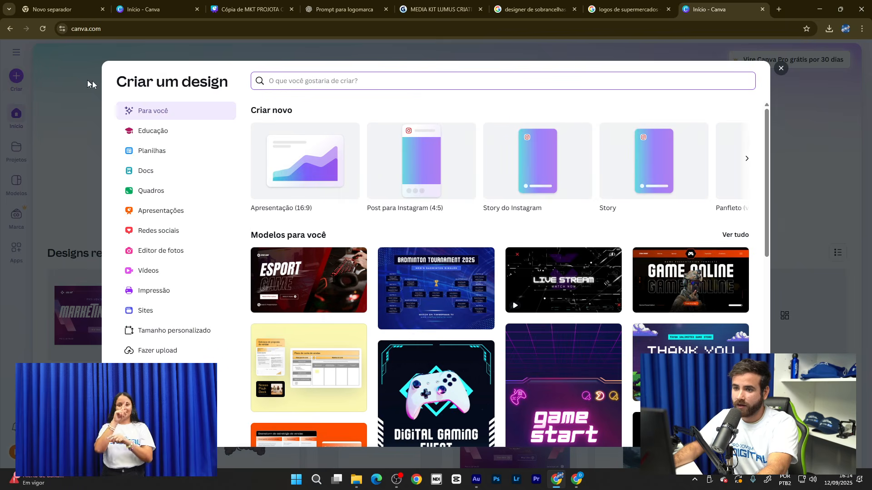
left_click(169, 219)
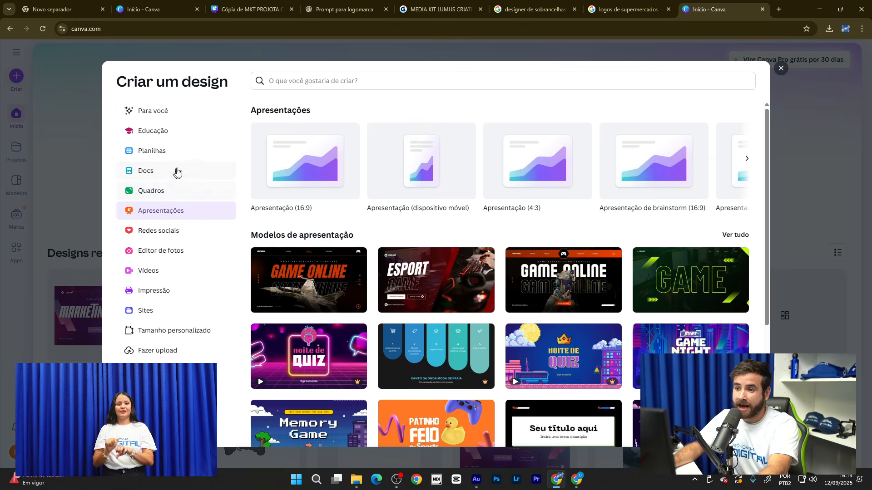
left_click(329, 182)
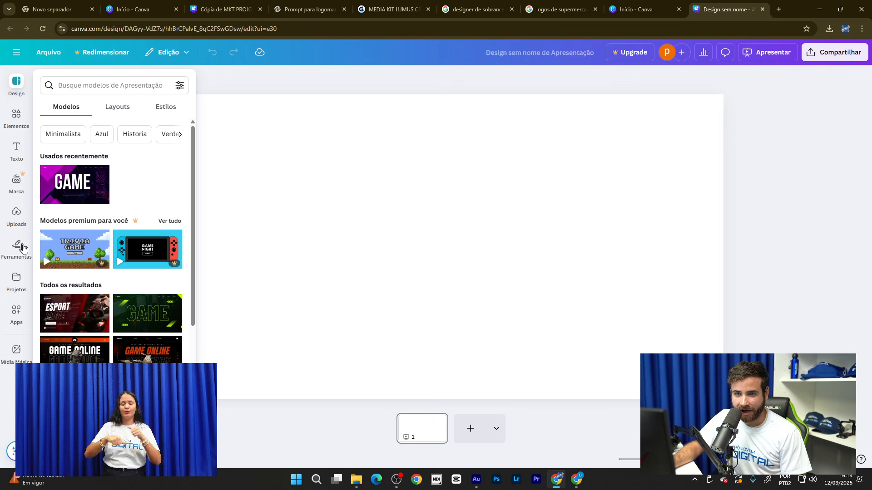
- Upload the MEDIA-KIT-LUMUS-CRIATIVIDADE PDF from the Downloads folder to the Canva uploads
left_click(20, 215)
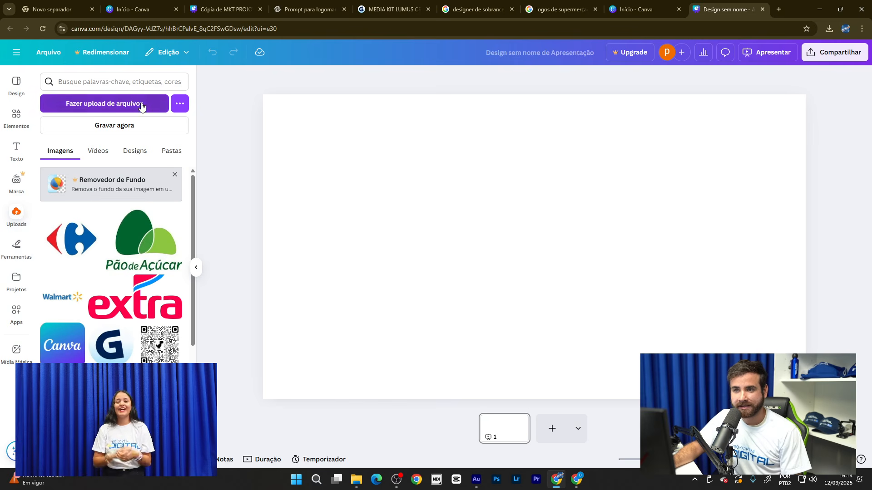
left_click(142, 106)
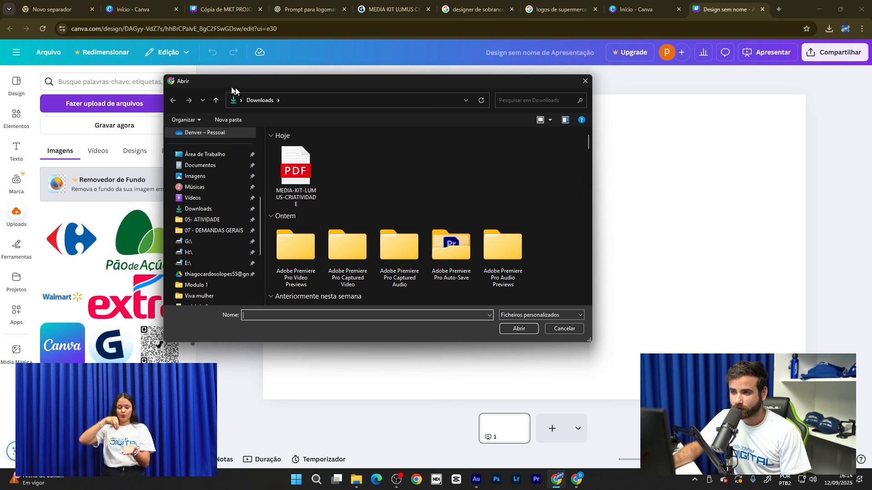
left_click(304, 174)
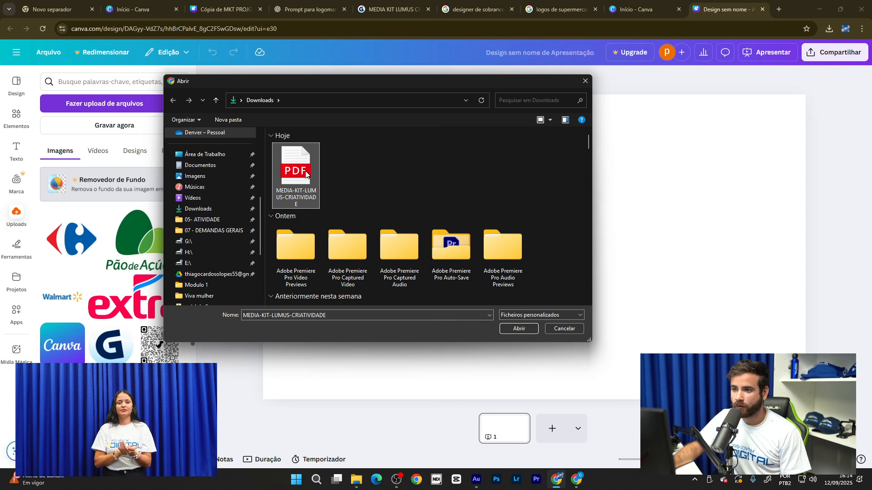
left_click(524, 331)
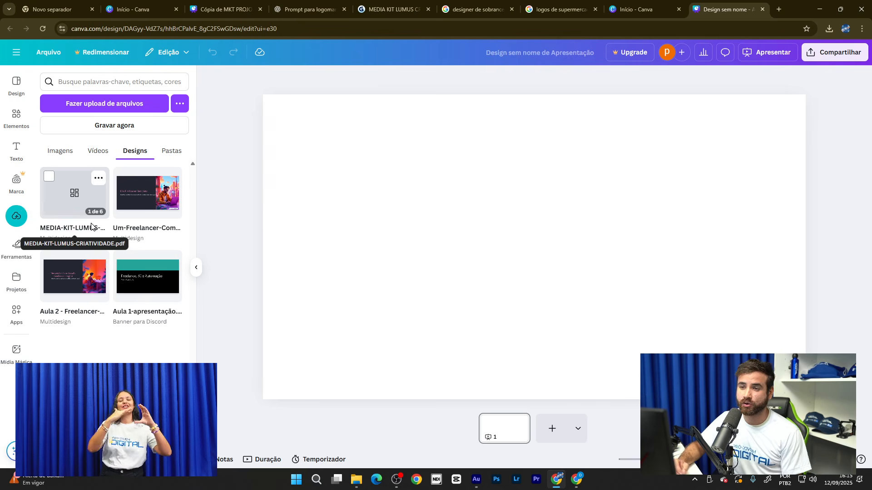
- Apply all six pages of the uploaded MEDIA-KIT-LUMUS-CRIATIVIDADE PDF to the blank design
left_click(80, 196)
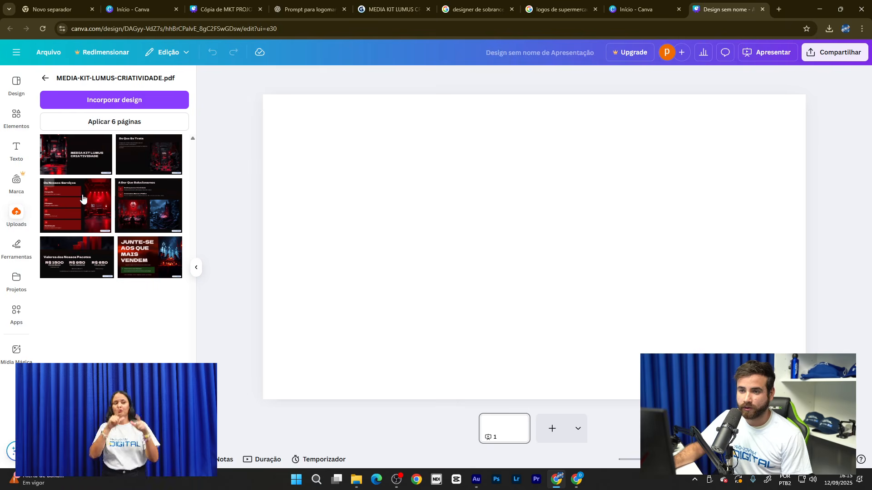
left_click(129, 124)
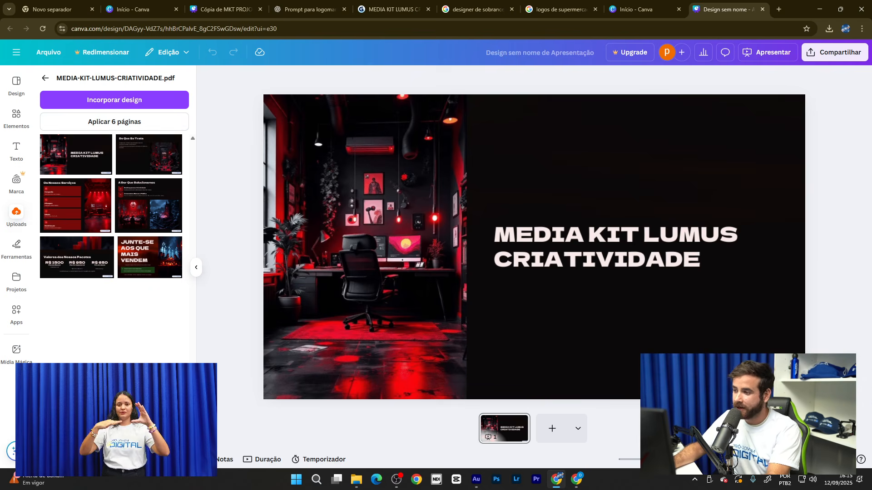
left_click(119, 122)
left_click(419, 284)
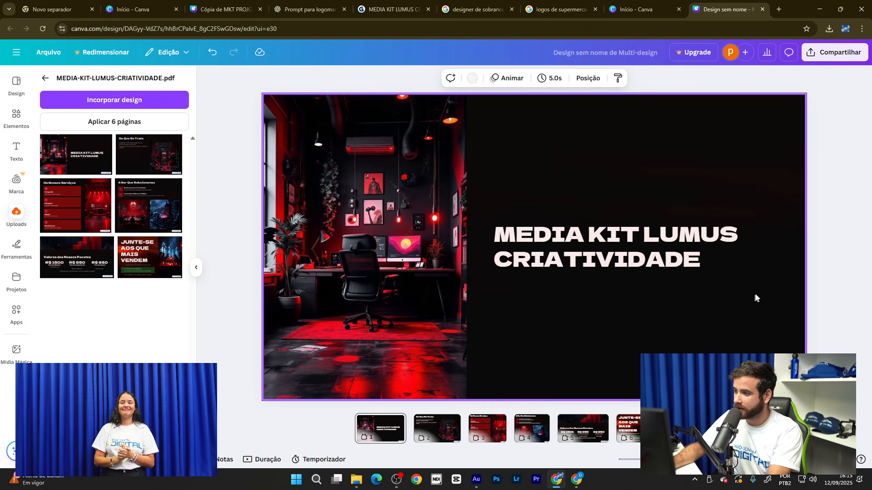
scroll(717, 377, "down", 1)
scroll(477, 412, "up", 1)
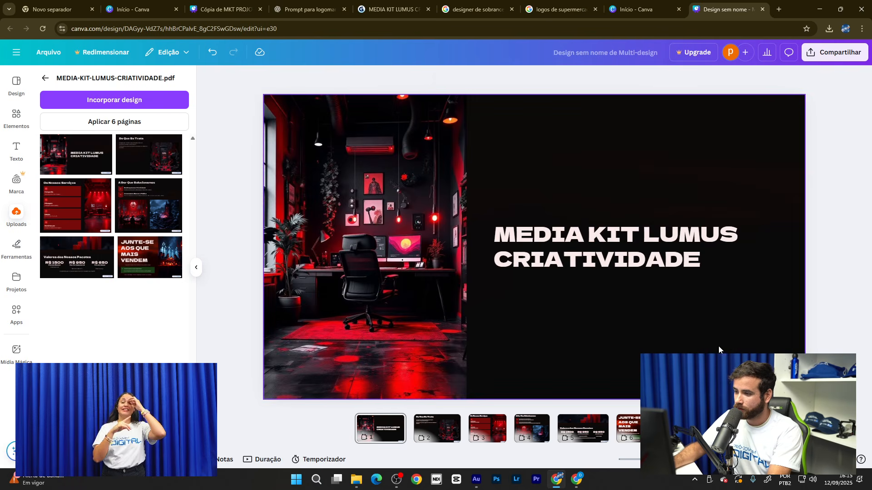
- Look at the design's sharing options, preview the media kit cover full screen and leave the presentation
left_click(816, 55)
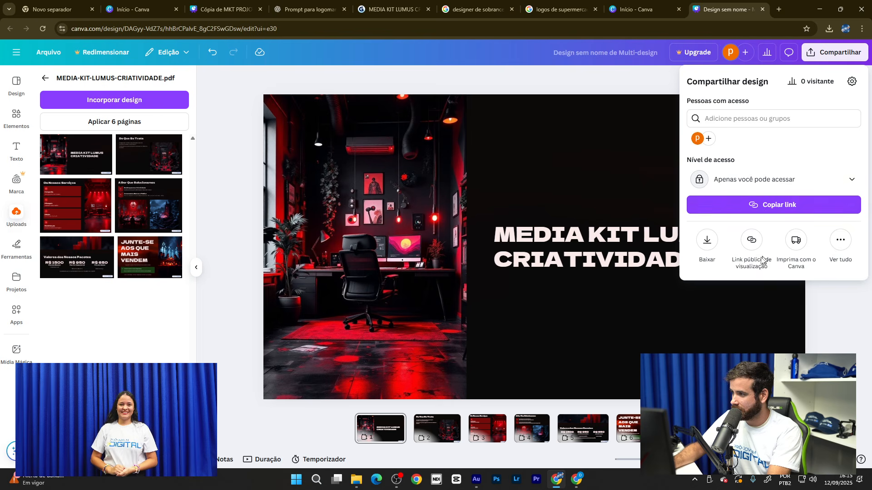
left_click(691, 212)
left_click(636, 80)
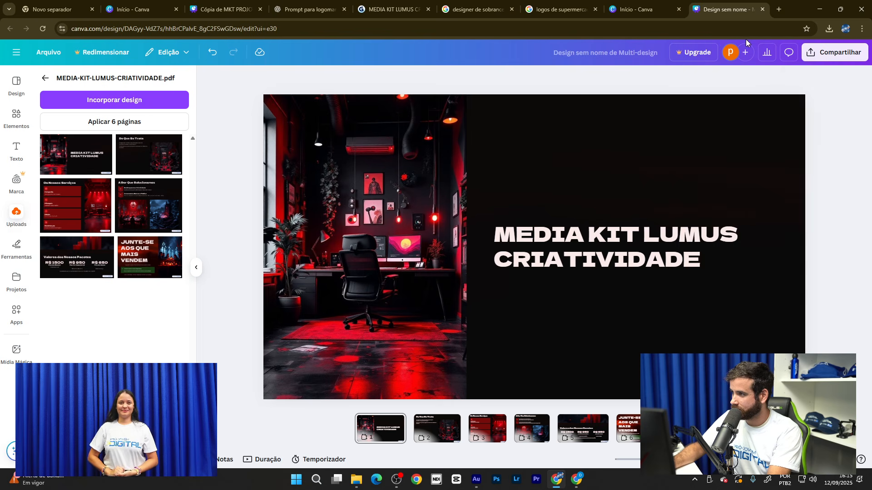
left_click(840, 460)
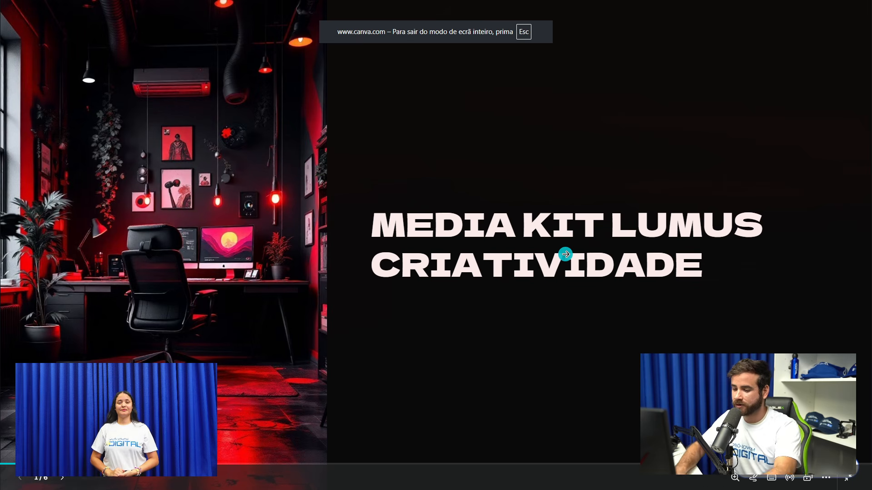
key("Escape")
- Check that the imported pages are editable by selecting the cover image and an A Dor Que Solucionamos image while reviewing pages 2 to 5
left_click(386, 308)
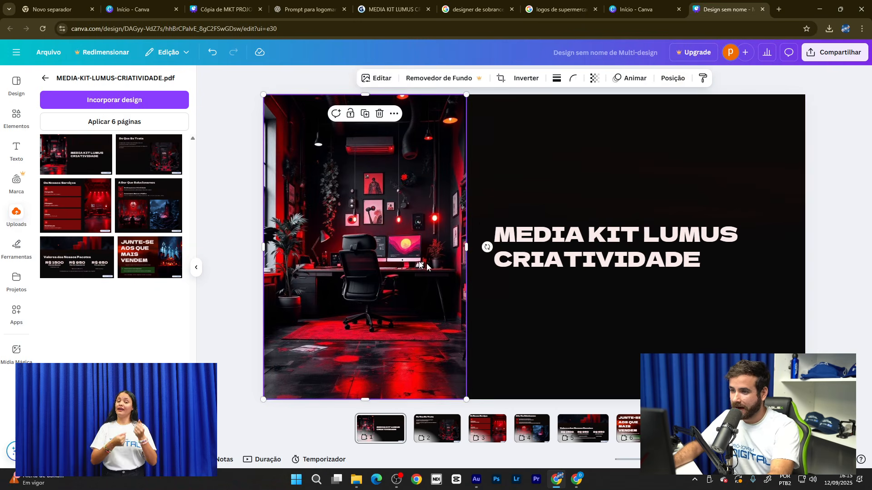
left_click(487, 429)
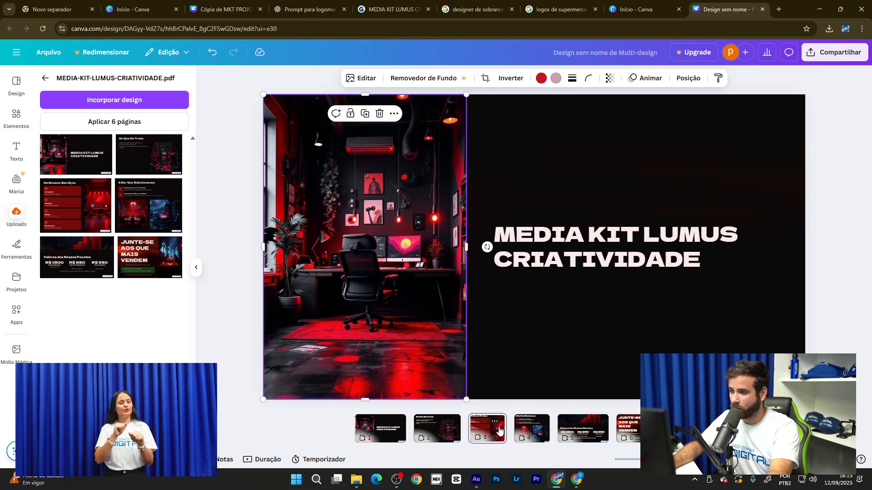
left_click(434, 434)
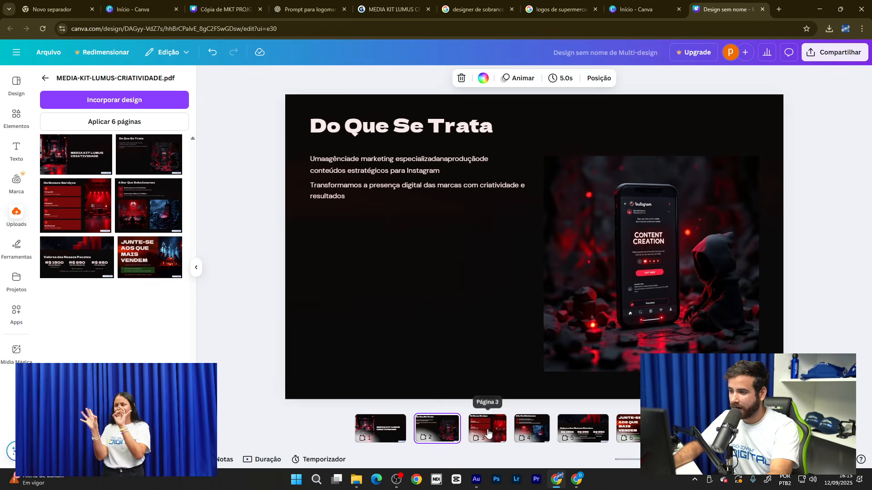
left_click(486, 429)
left_click(534, 433)
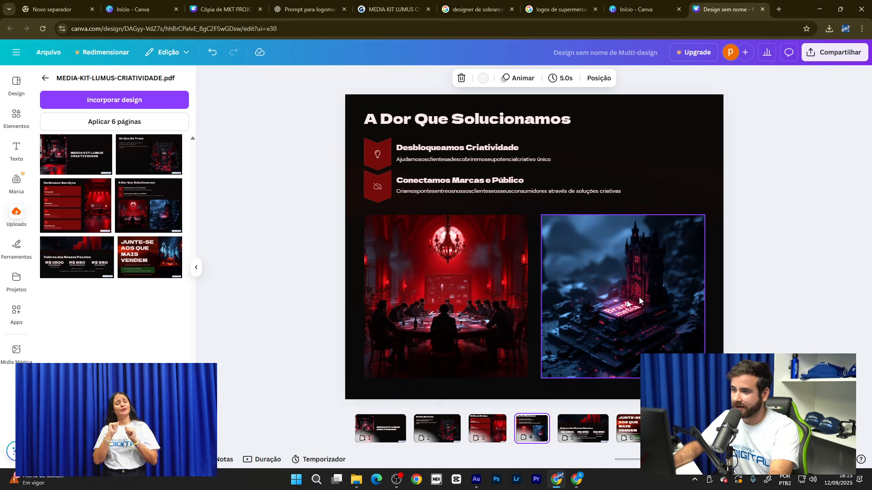
double_click(452, 280)
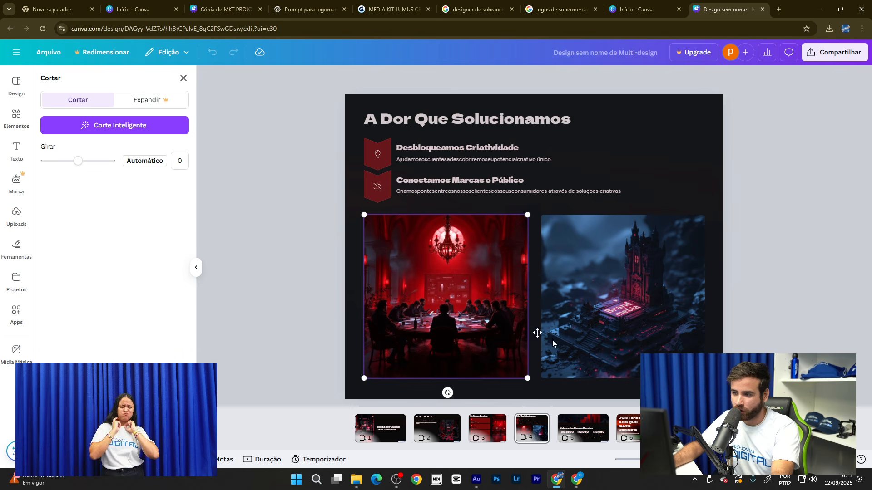
left_click(573, 435)
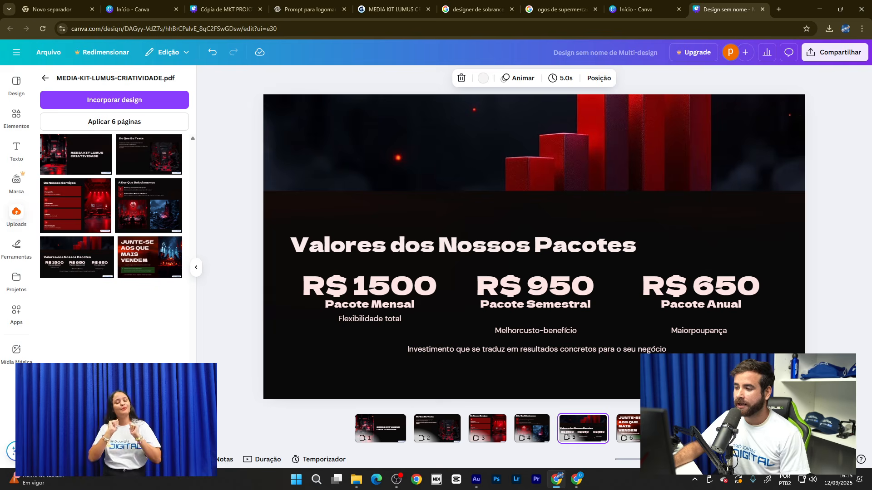
- Delete the Gamma badge from the lower right corner of media kit pages 1, 2 and 3
left_click(384, 429)
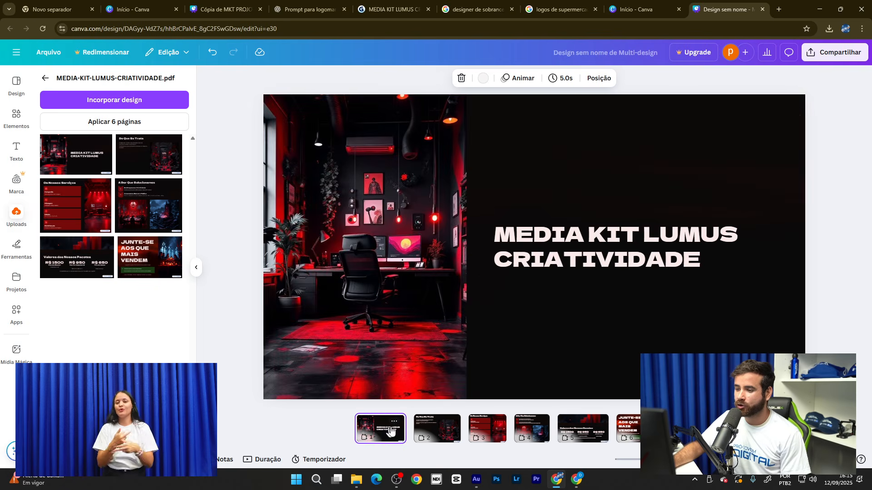
left_click(761, 386)
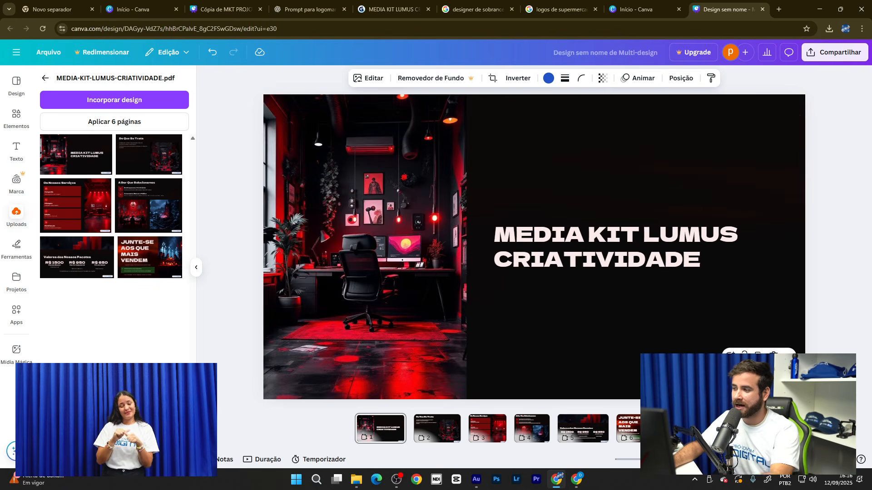
key("Delete")
left_click(437, 429)
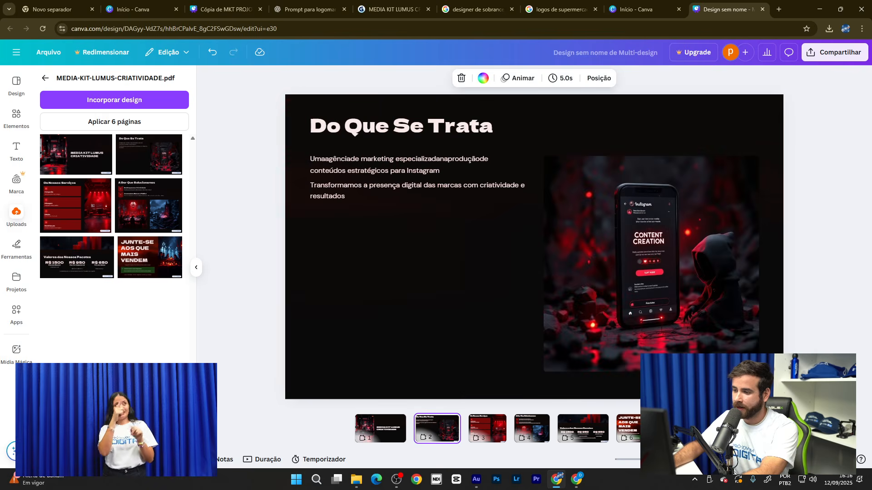
left_click(761, 385)
key("Delete")
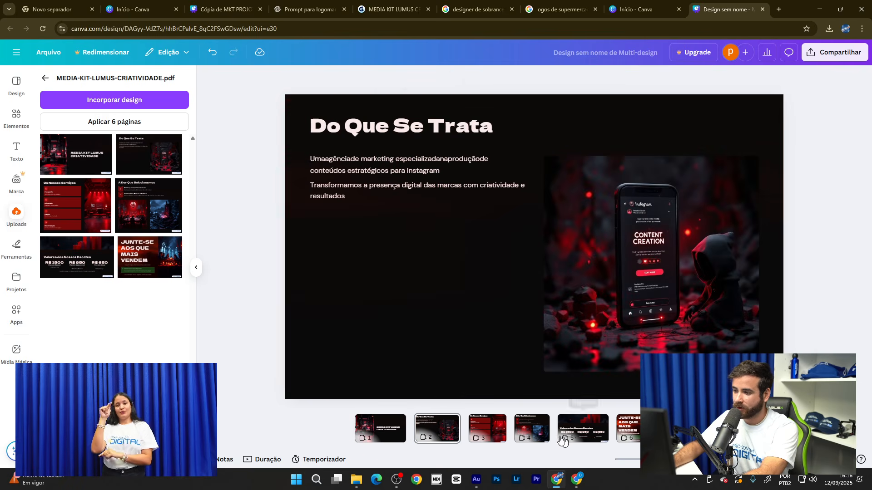
left_click(488, 431)
left_click(710, 387)
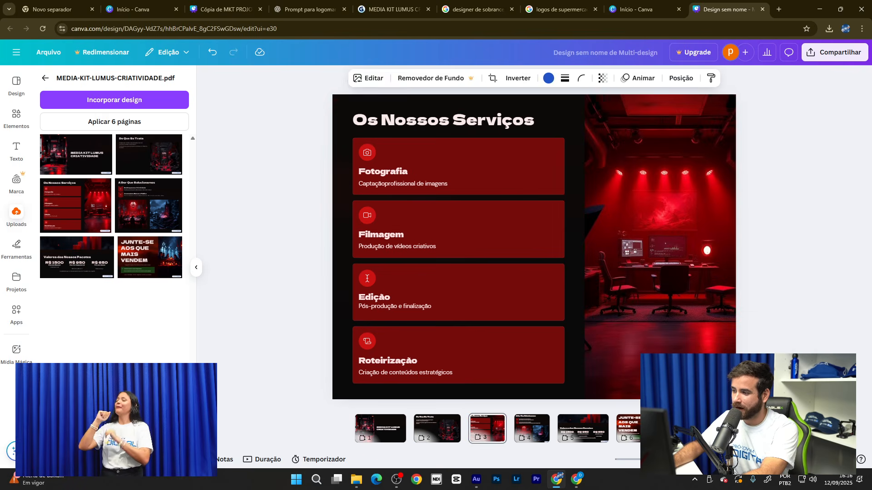
key("Delete")
- Delete the Gamma badge from the lower right corner of media kit pages 4, 5 and 6
left_click(532, 429)
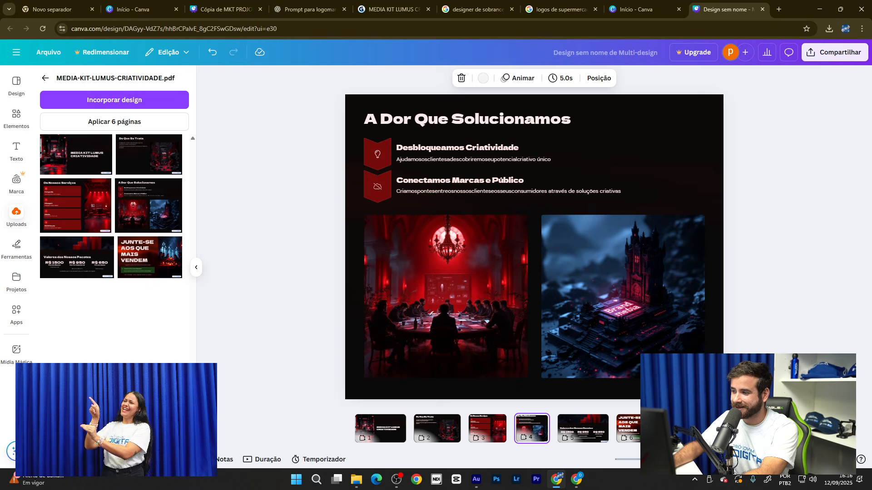
left_click(745, 379)
key("Delete")
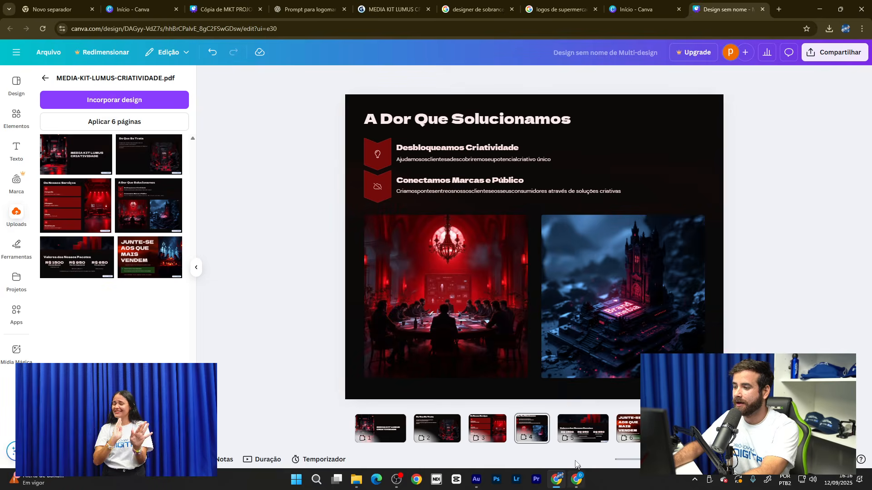
left_click(578, 431)
left_click(745, 379)
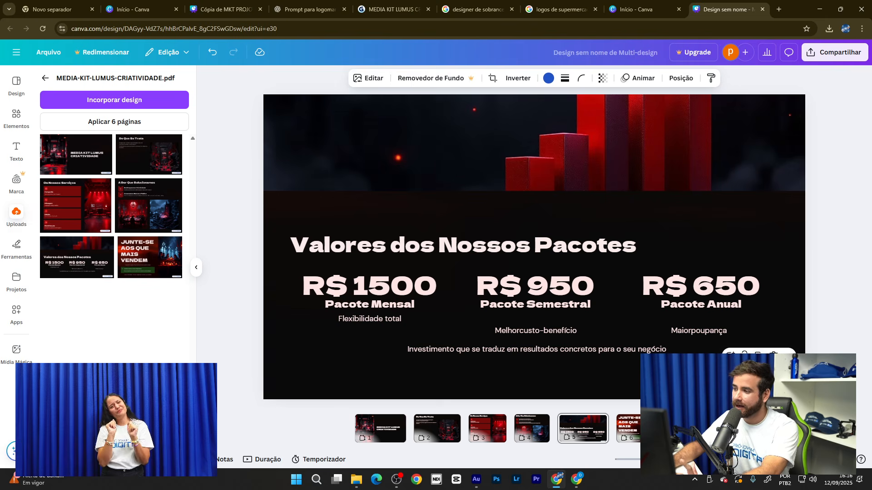
key("Delete")
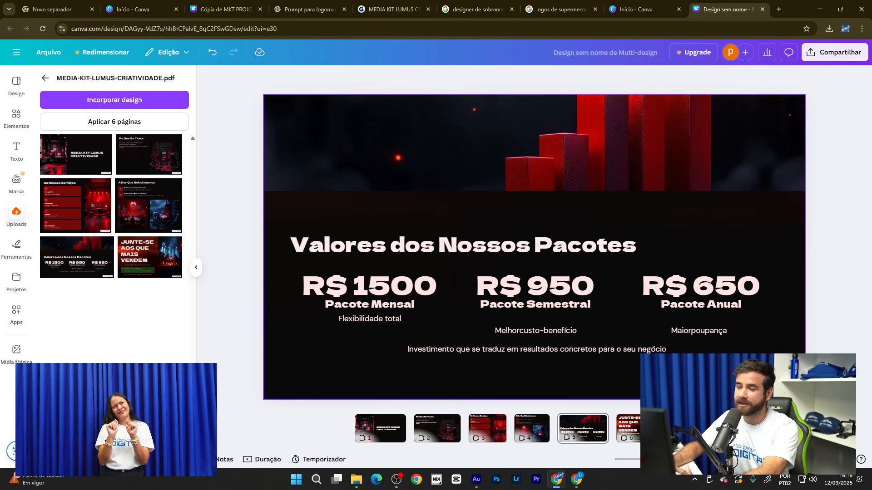
left_click(629, 429)
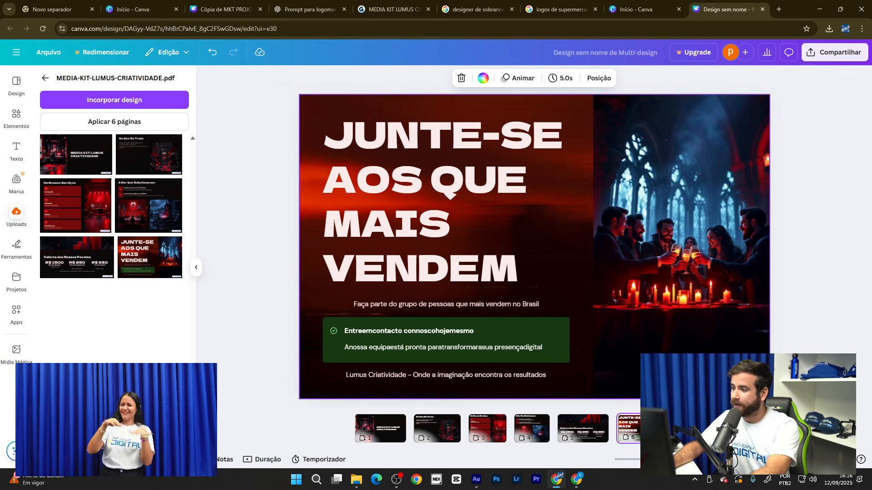
left_click(729, 385)
left_click(832, 320)
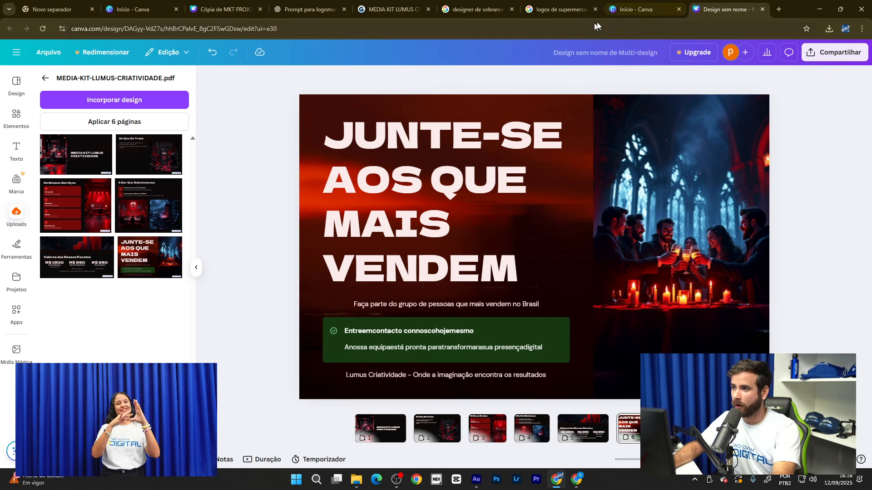
- Switch to the course slides, present IAs Para Gerar Imagens full screen and go back to the Uso de IA Para Criar Conteudo slide
left_click(631, 10)
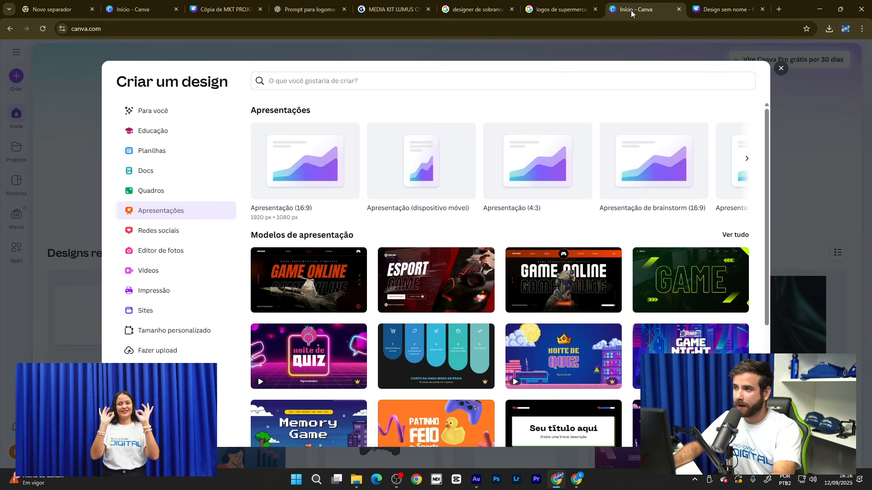
left_click(241, 11)
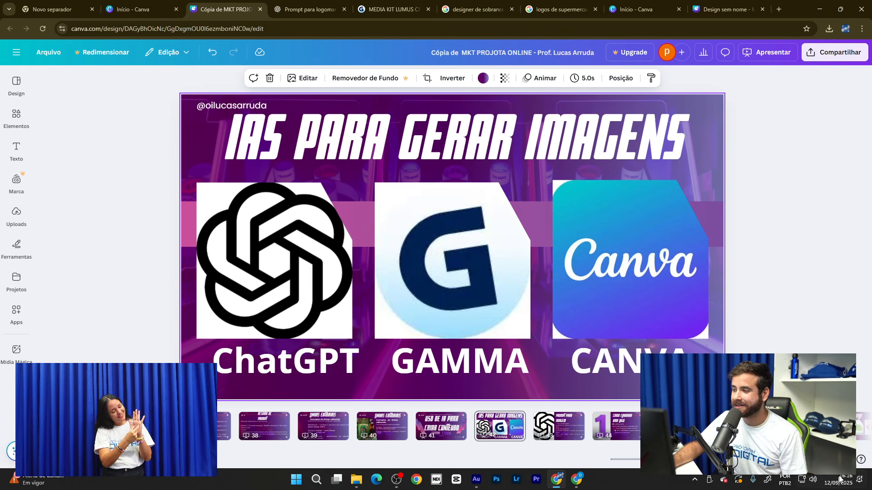
left_click(844, 459)
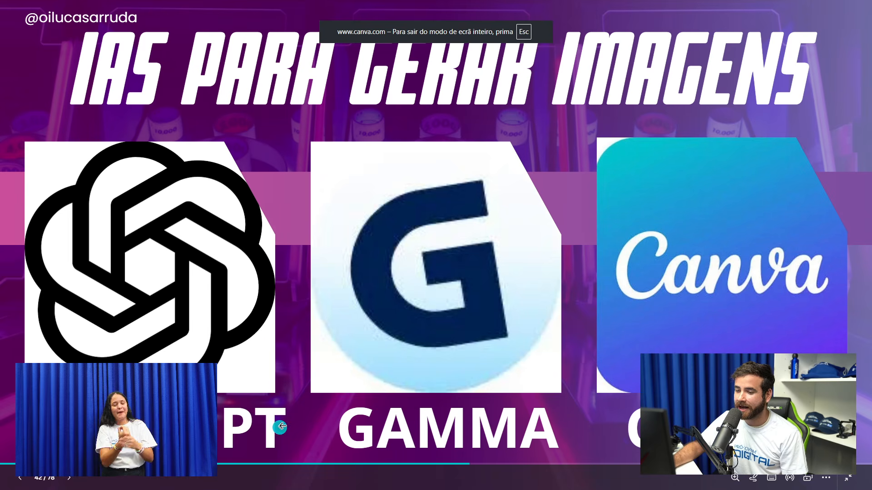
left_click(284, 425)
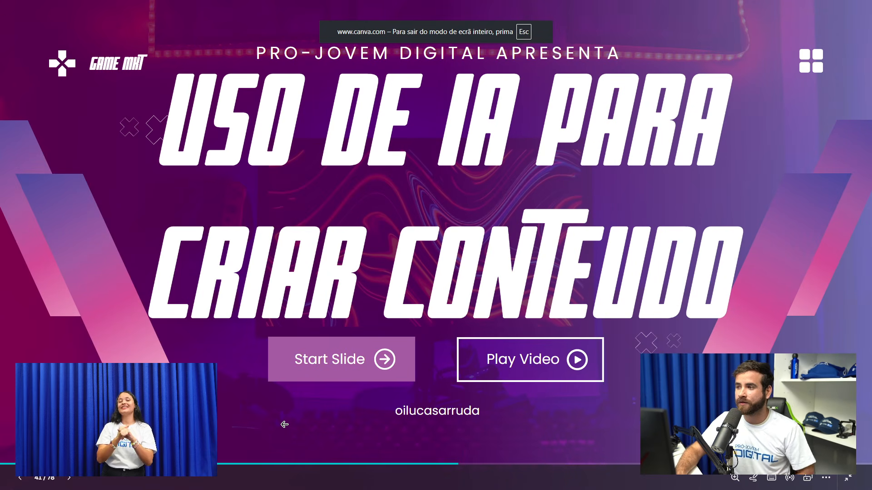